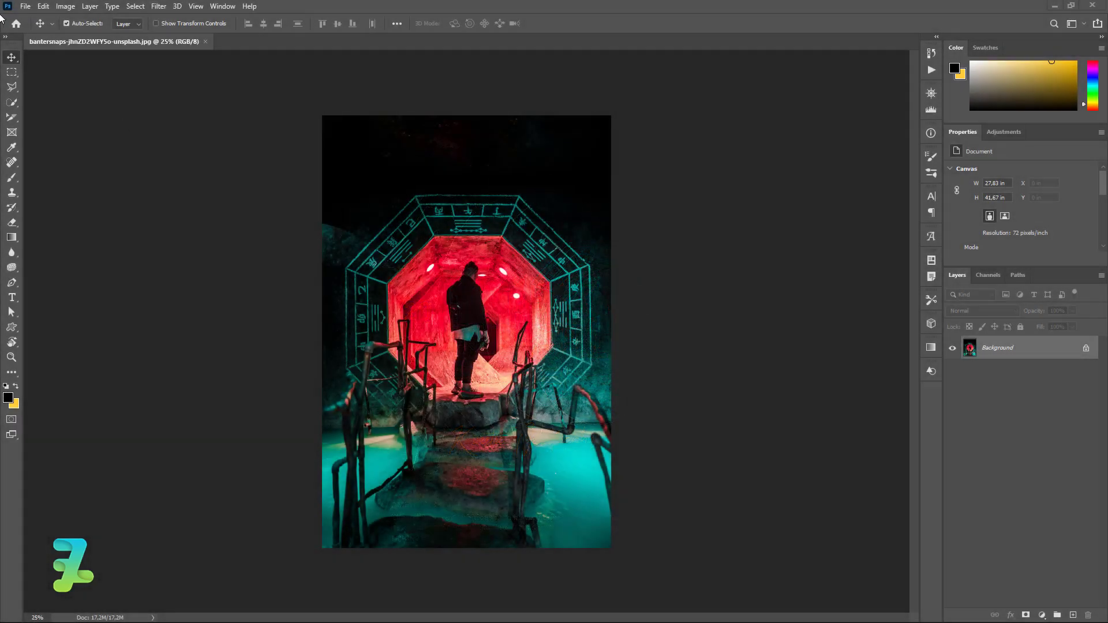
# Open the File menu while the tunnel photo document is showing
pyautogui.click(25, 7)
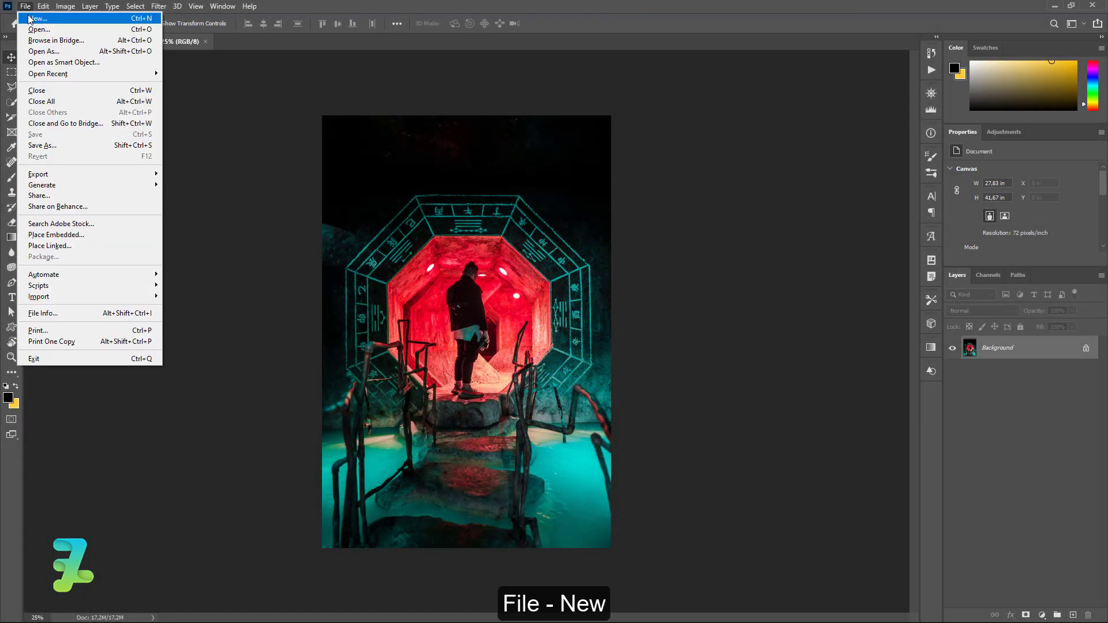
# Create a new blank A3 print document, 297 × 420 mm at 300 ppi
pyautogui.click(29, 20)
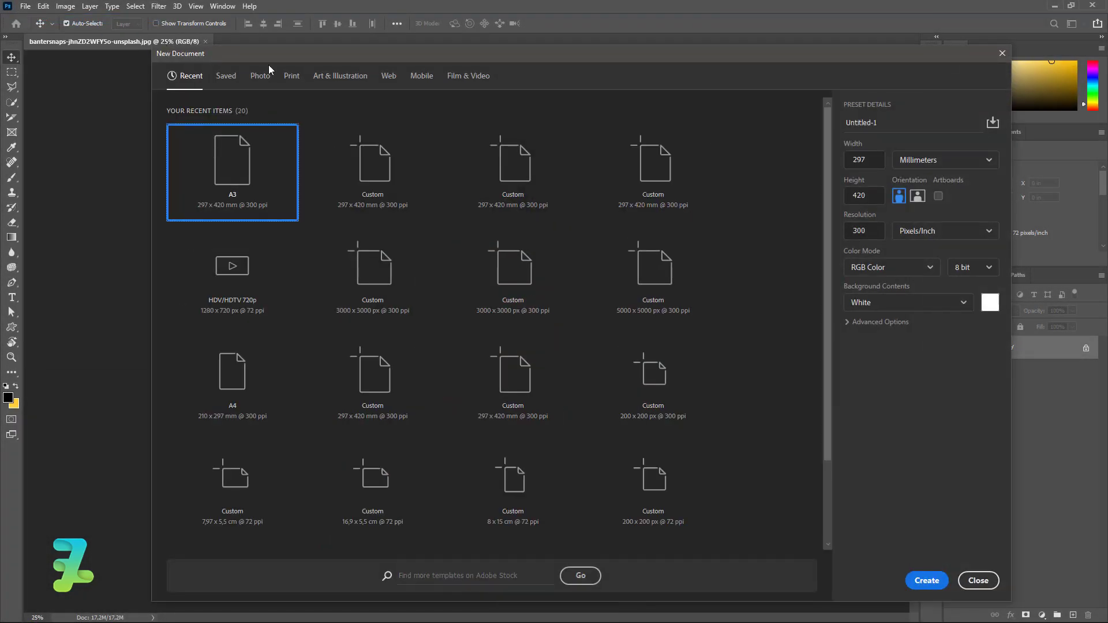
pyautogui.click(290, 77)
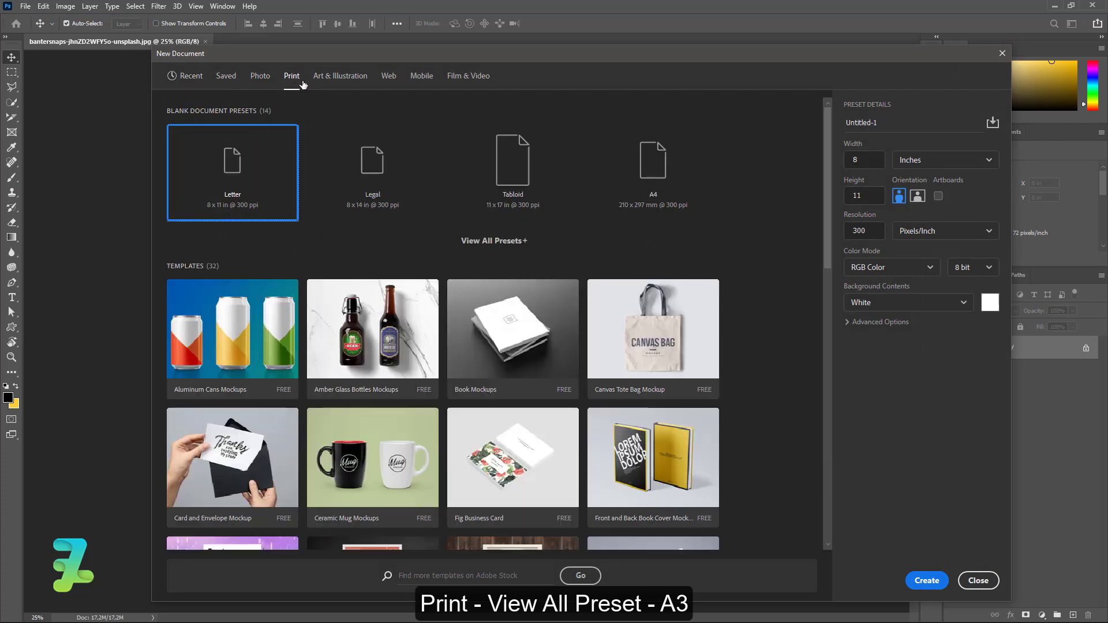
pyautogui.click(494, 240)
pyautogui.click(510, 293)
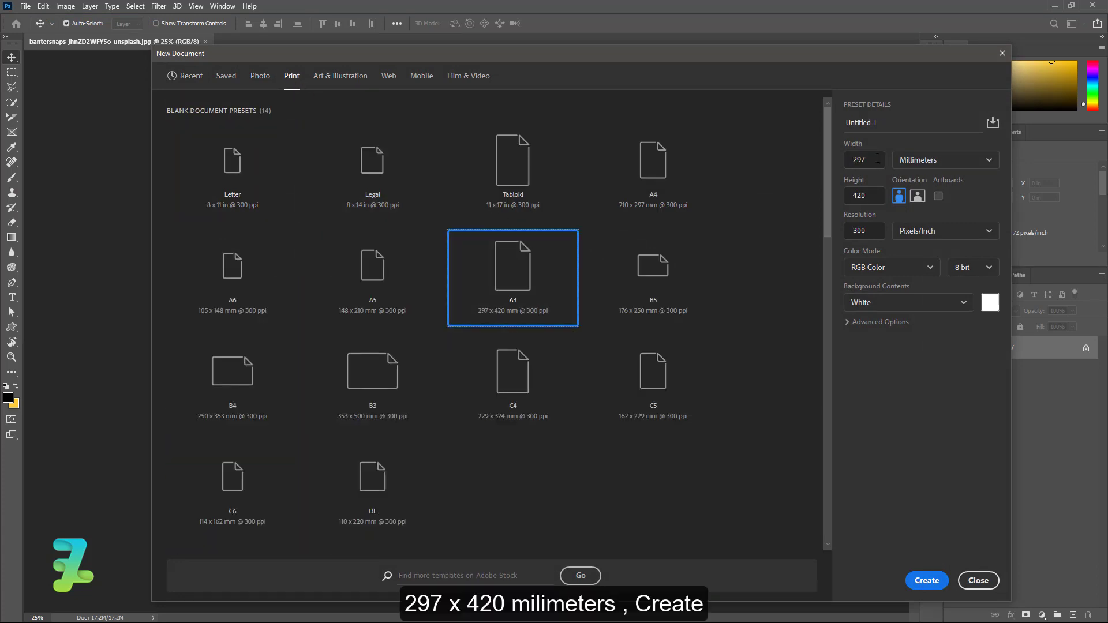
pyautogui.click(920, 580)
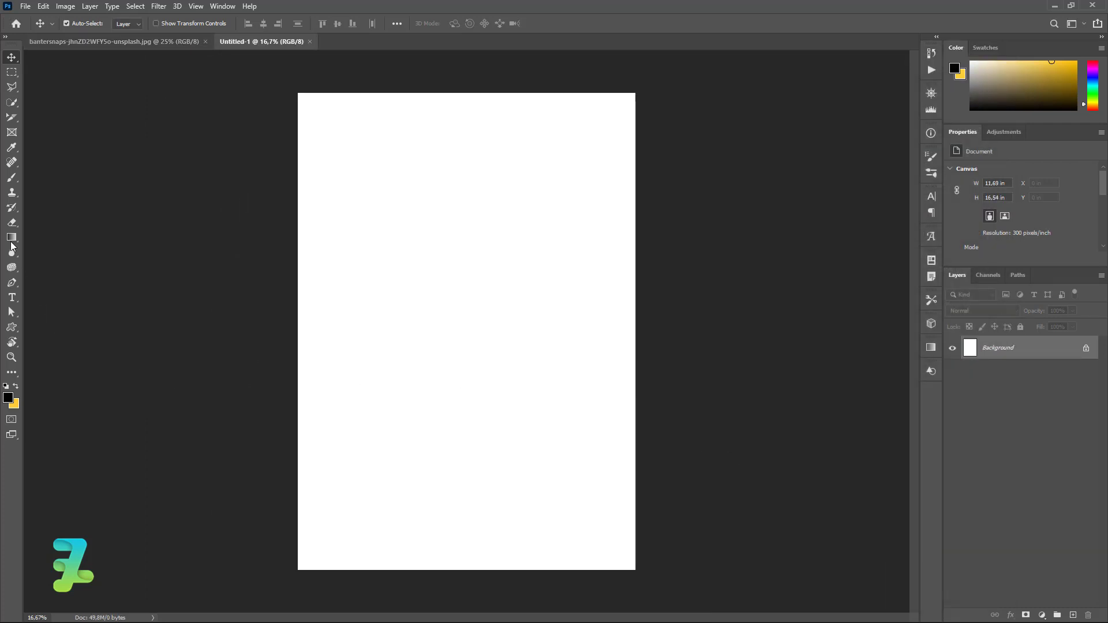
# Fill the new canvas solid black (#000000) with the Paint Bucket
pyautogui.moveTo(12, 242); pyautogui.dragTo(57, 248)
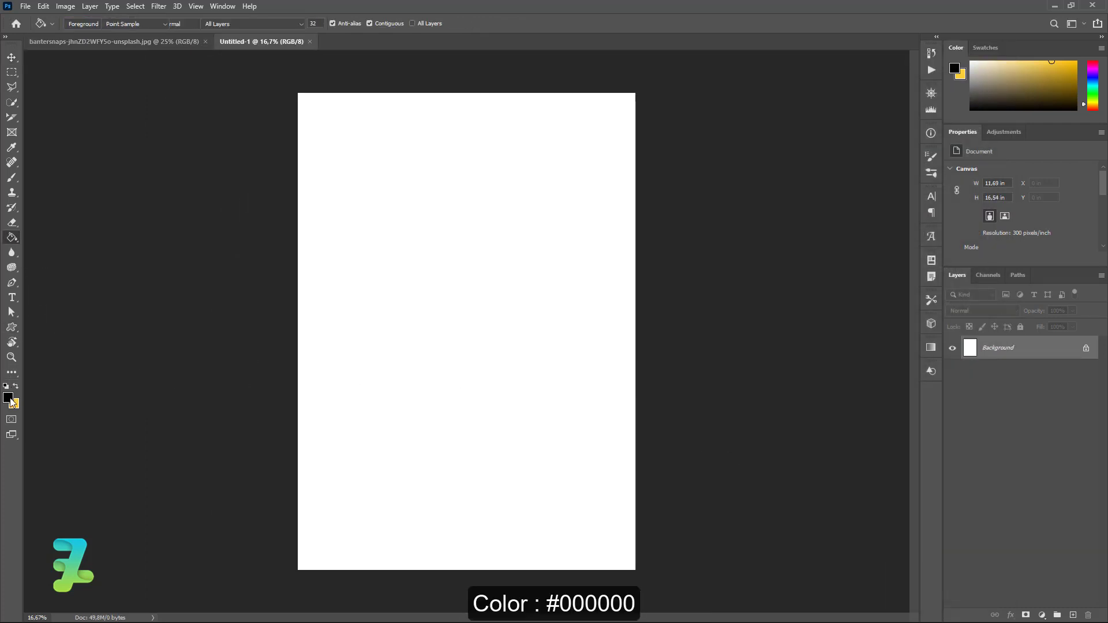
pyautogui.click(9, 399)
pyautogui.click(899, 181)
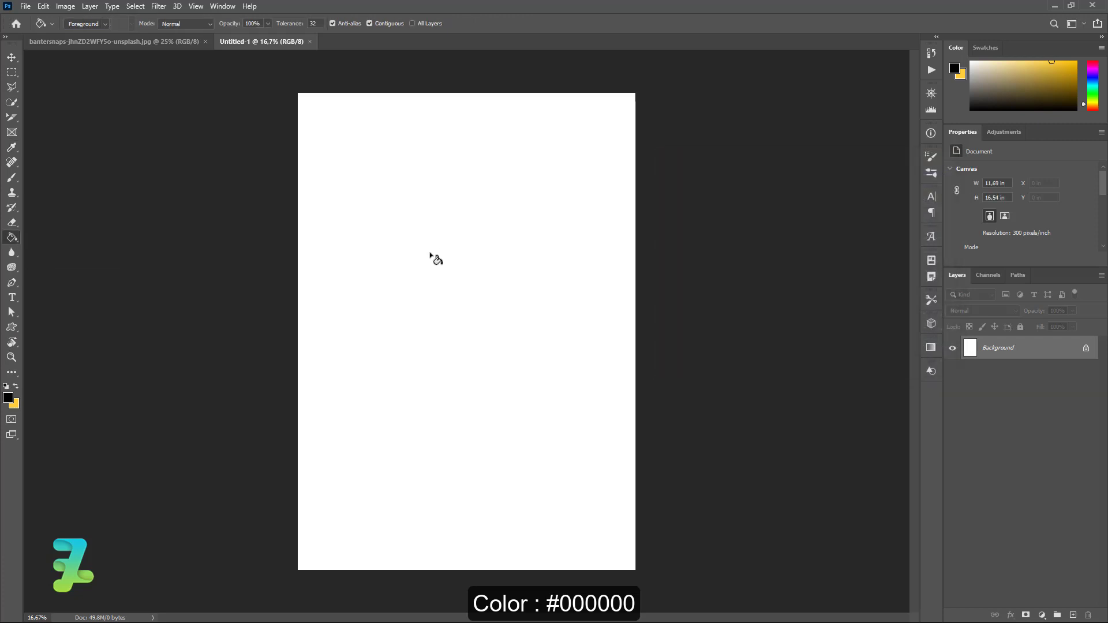
pyautogui.click(417, 221)
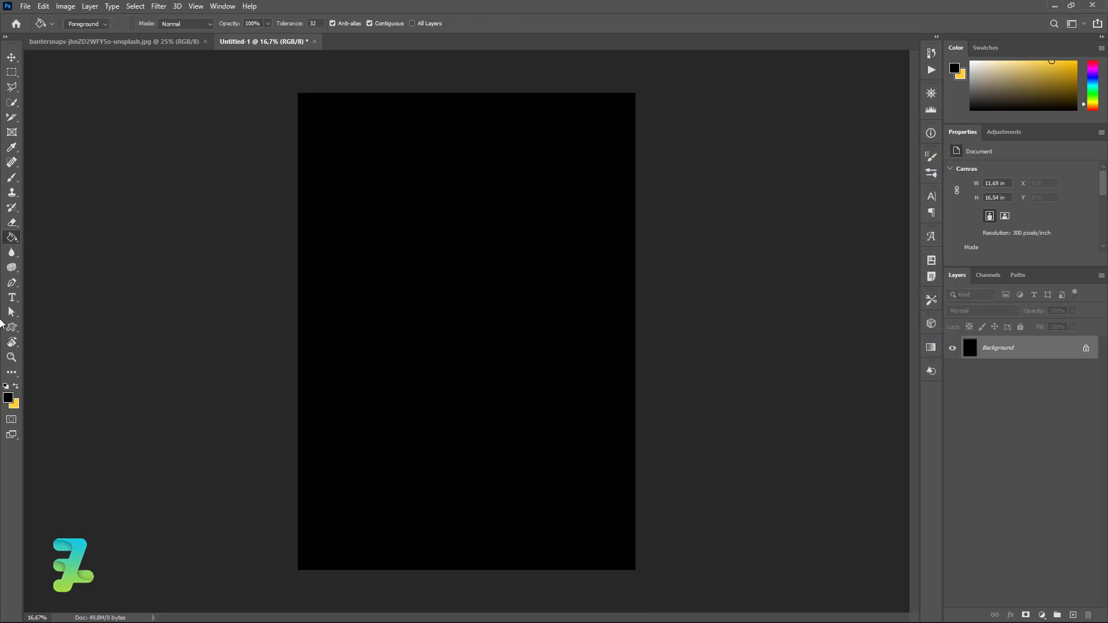
# Draw a tall white-filled ellipse, about 1170 × 1789 px, on the black page
pyautogui.click(10, 328)
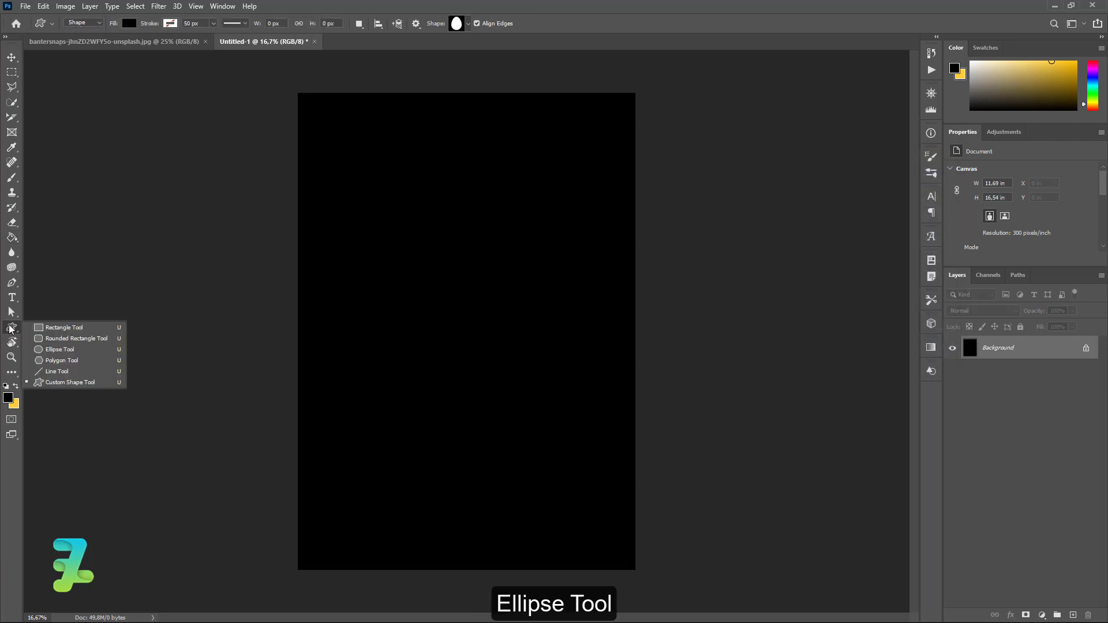
pyautogui.click(48, 350)
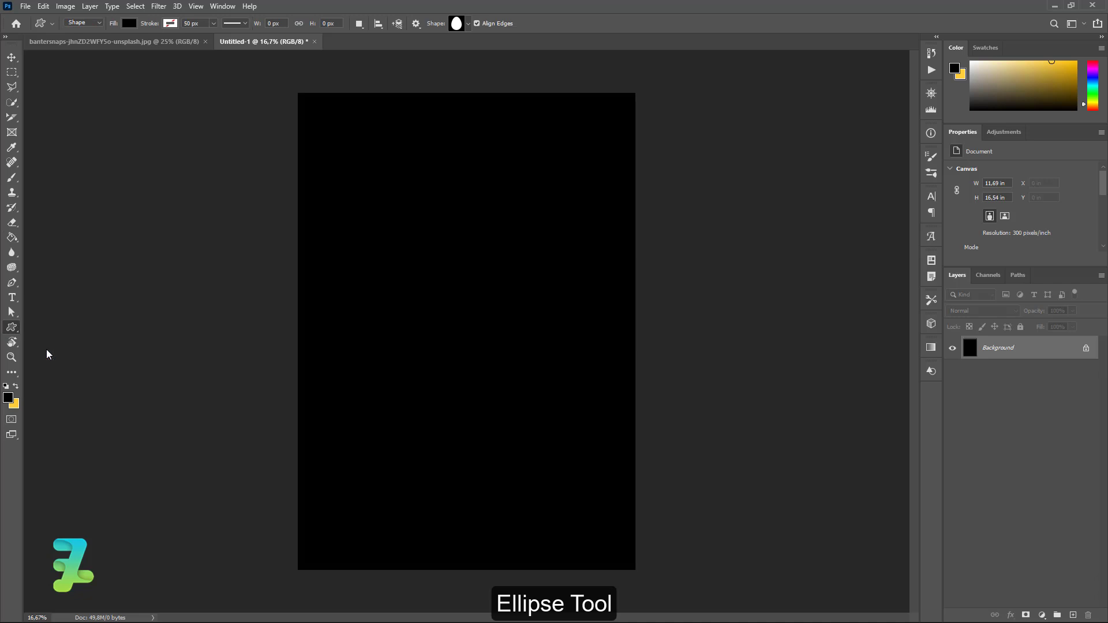
pyautogui.click(130, 24)
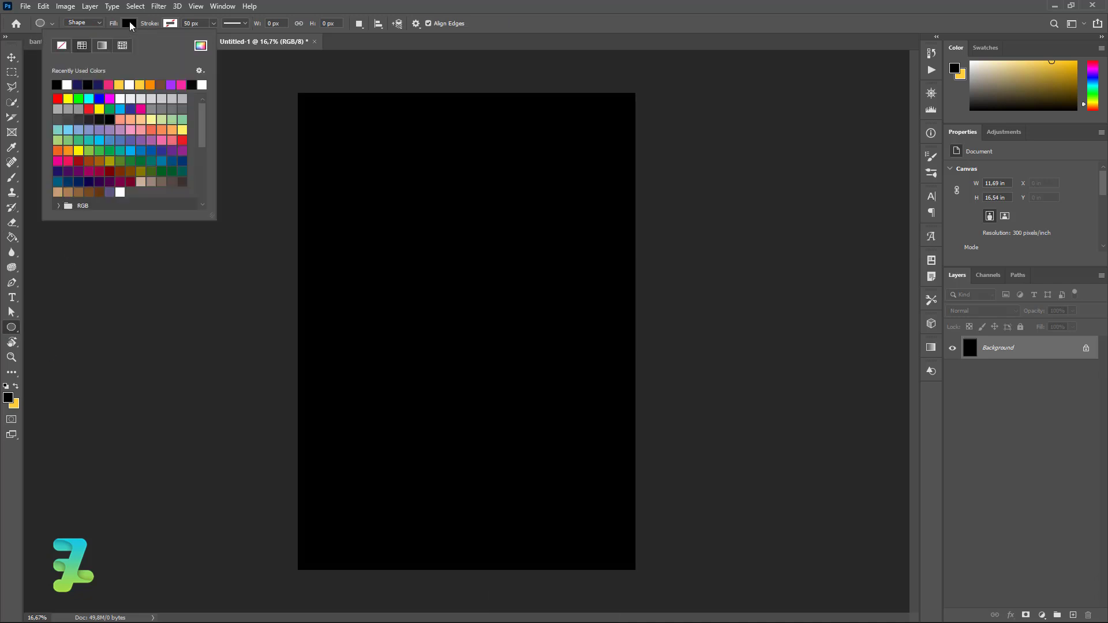
pyautogui.click(200, 45)
pyautogui.click(921, 177)
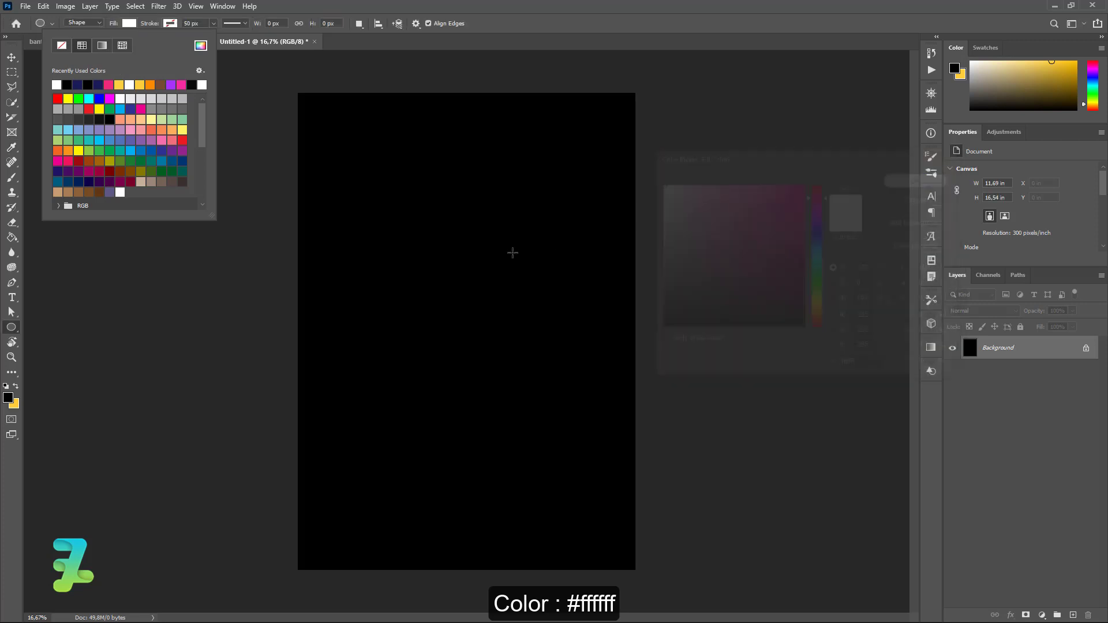
pyautogui.moveTo(378, 225)
pyautogui.mouseDown()
pyautogui.moveTo(435, 376)
pyautogui.moveTo(501, 397)
pyautogui.moveTo(491, 397)
pyautogui.mouseUp()
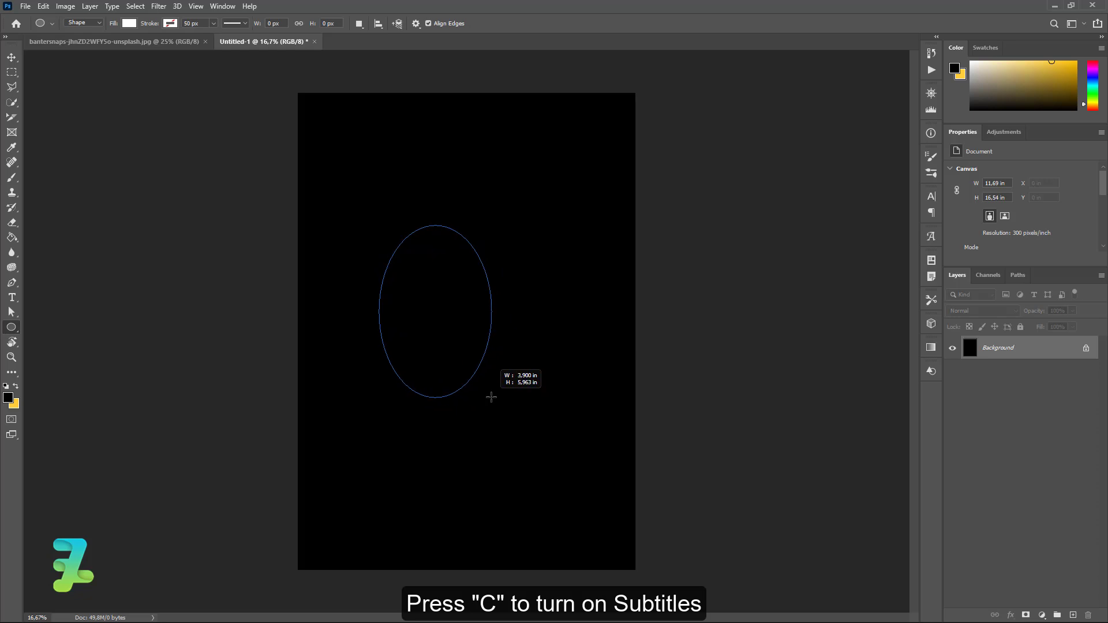
pyautogui.moveTo(491, 397); pyautogui.dragTo(491, 397)
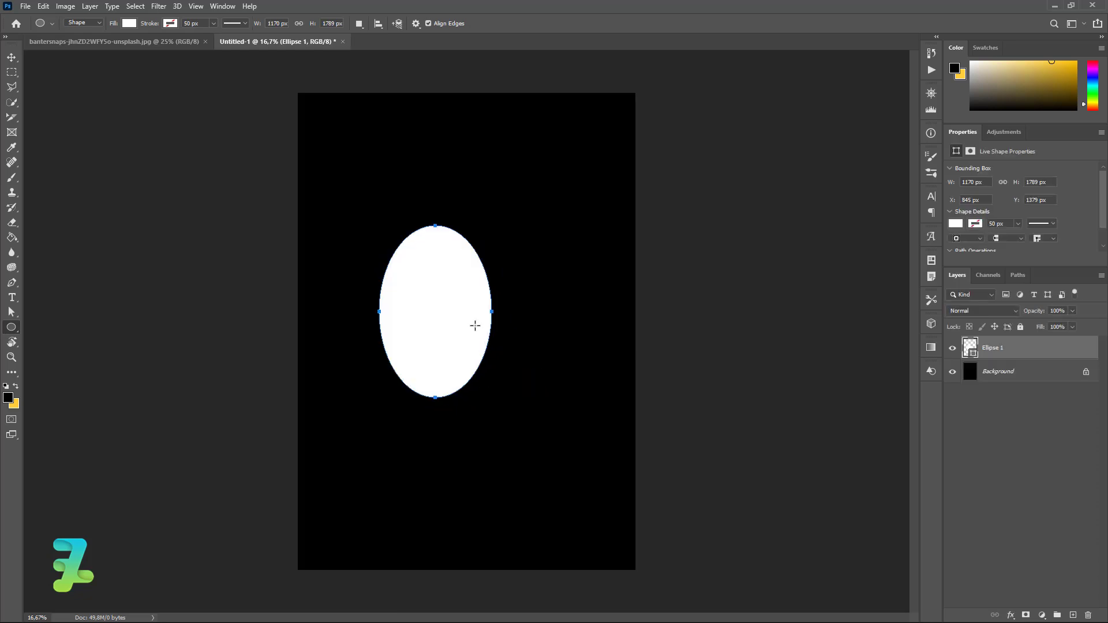
# Centre the white ellipse horizontally and vertically on the page
pyautogui.click(11, 58)
pyautogui.moveTo(452, 303); pyautogui.dragTo(428, 298)
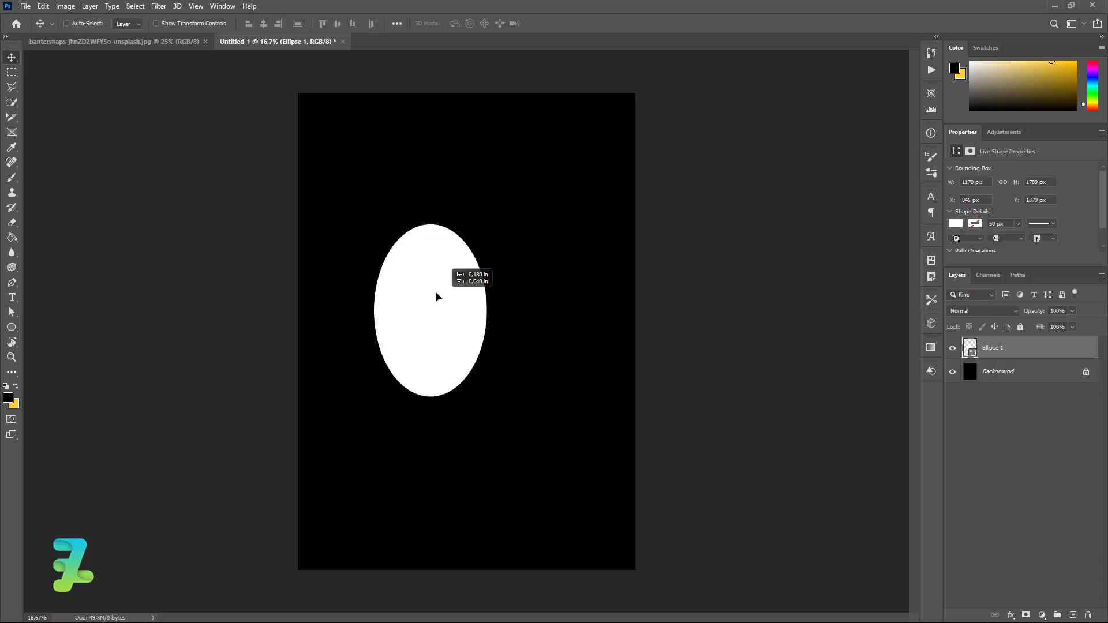
pyautogui.hotkey('ctrl', 'a')
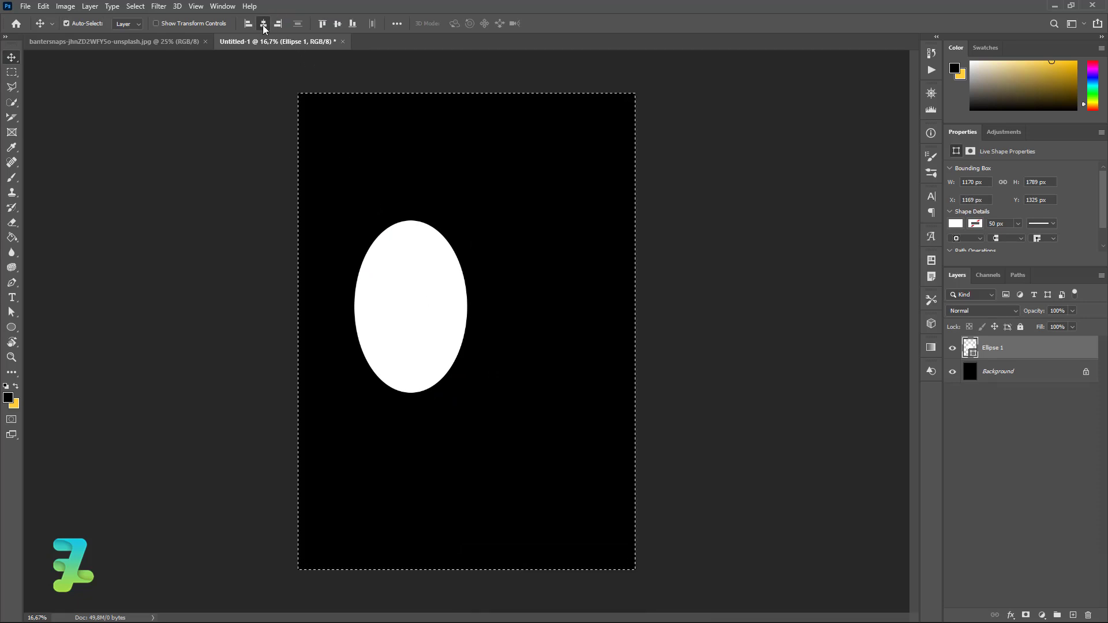
pyautogui.click(262, 25)
pyautogui.click(338, 24)
pyautogui.hotkey('ctrl', 'd')
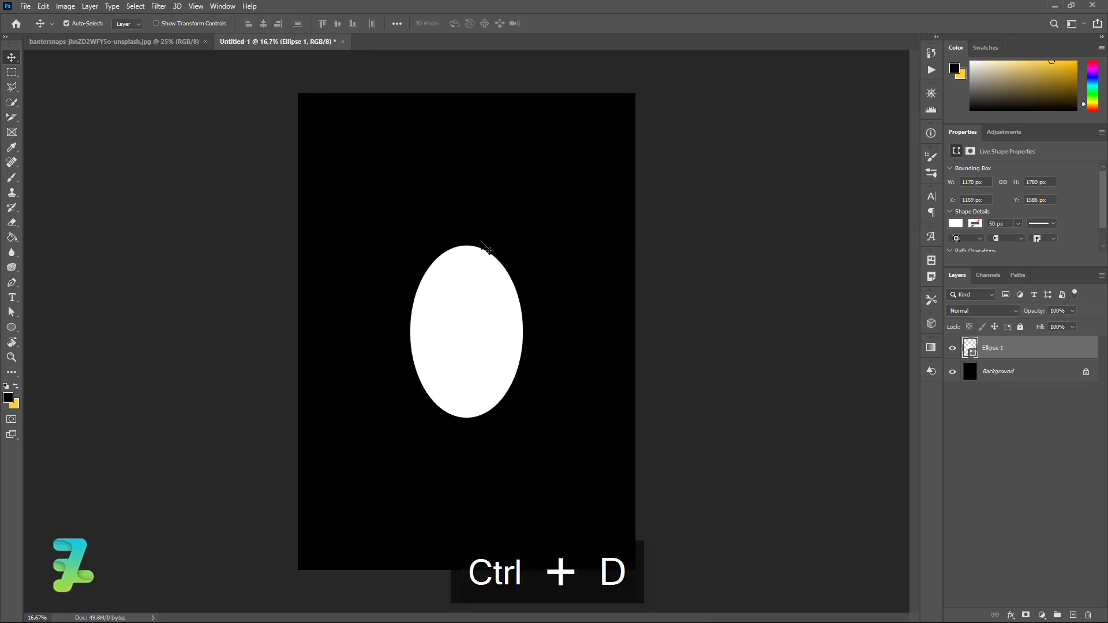
# Duplicate the ellipse twice, offsetting the copies left and right to overlap
pyautogui.hotkey('ctrl', 'j')
pyautogui.moveTo(493, 317); pyautogui.dragTo(511, 316)
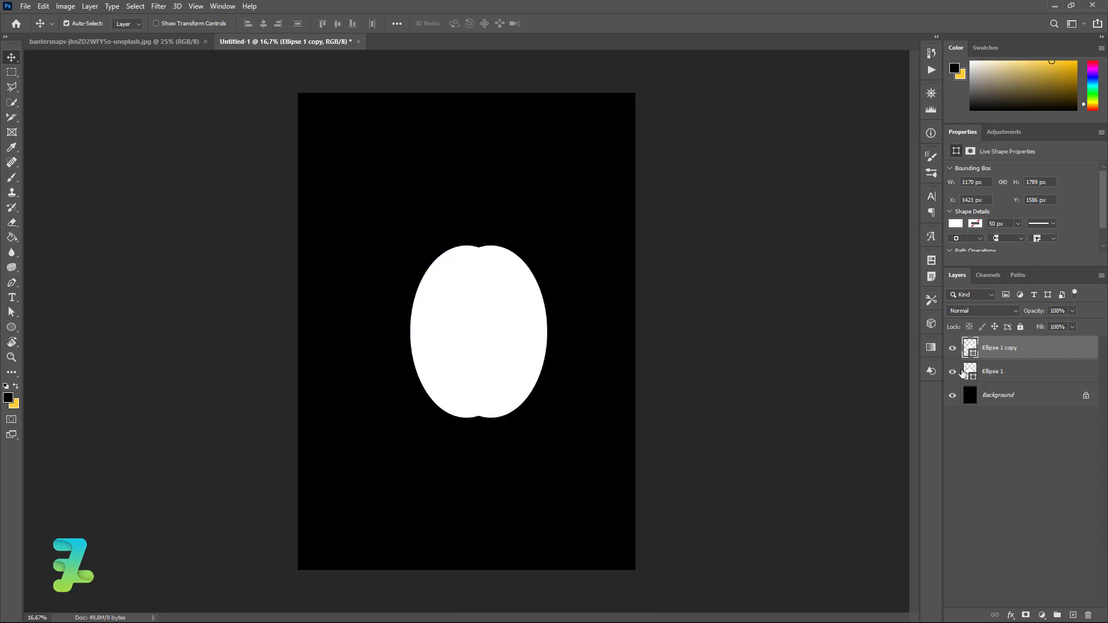
pyautogui.click(970, 374)
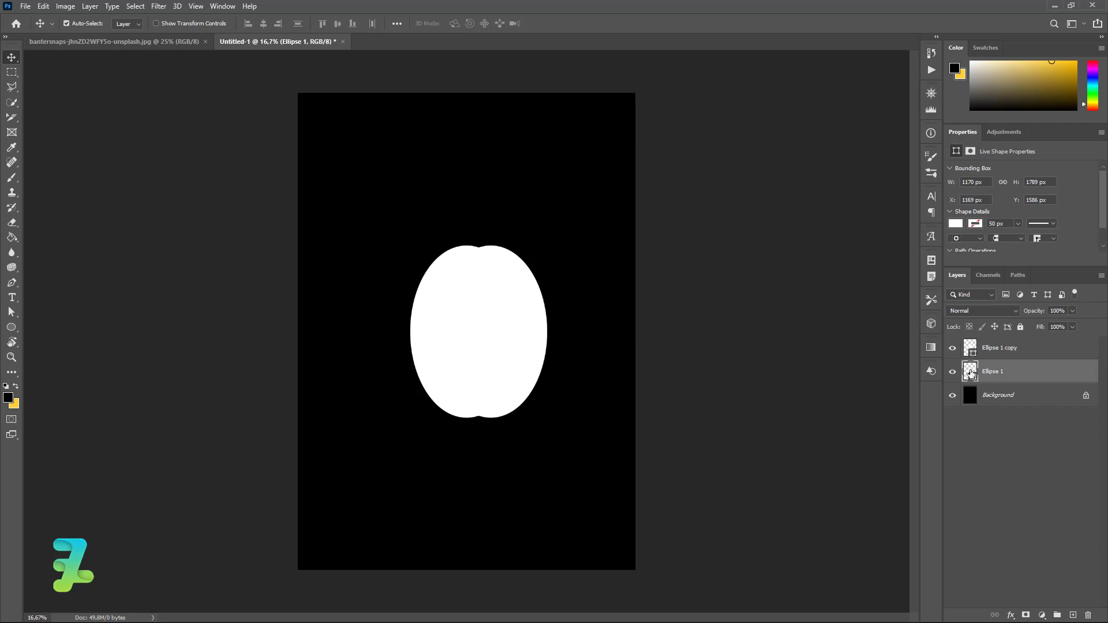
pyautogui.hotkey('ctrl', 'j')
pyautogui.click(972, 396)
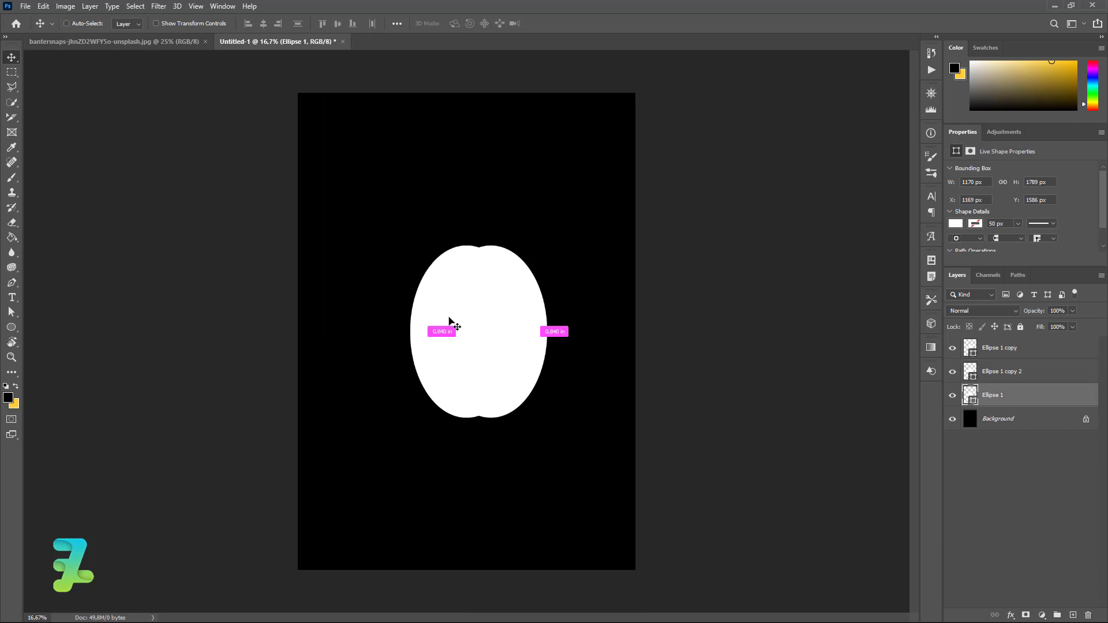
pyautogui.moveTo(454, 320); pyautogui.dragTo(422, 320)
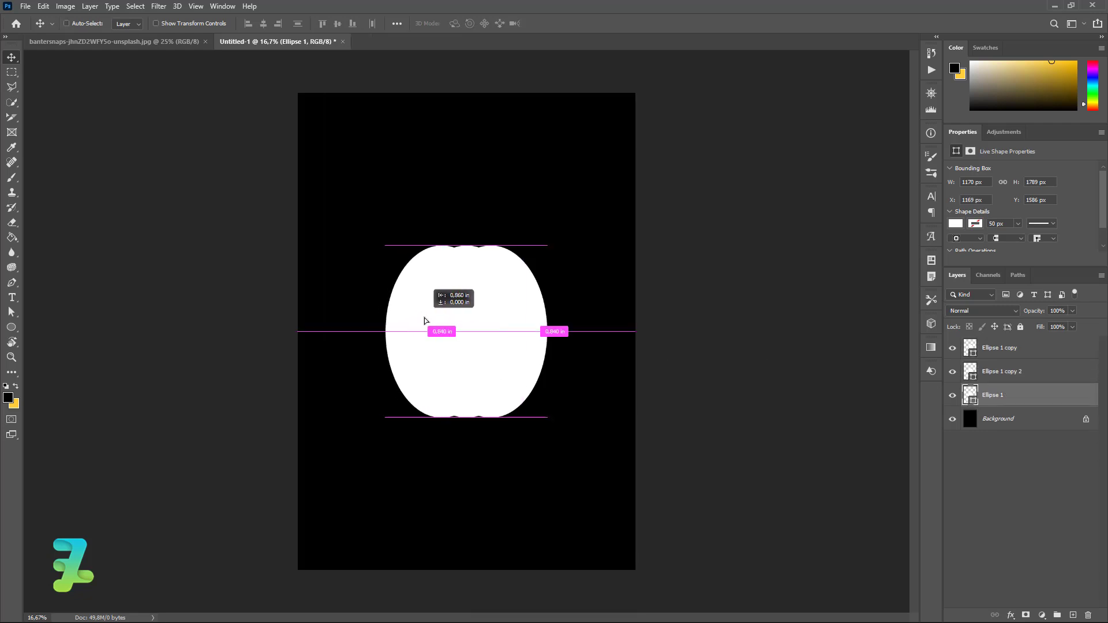
pyautogui.moveTo(423, 321); pyautogui.dragTo(424, 317)
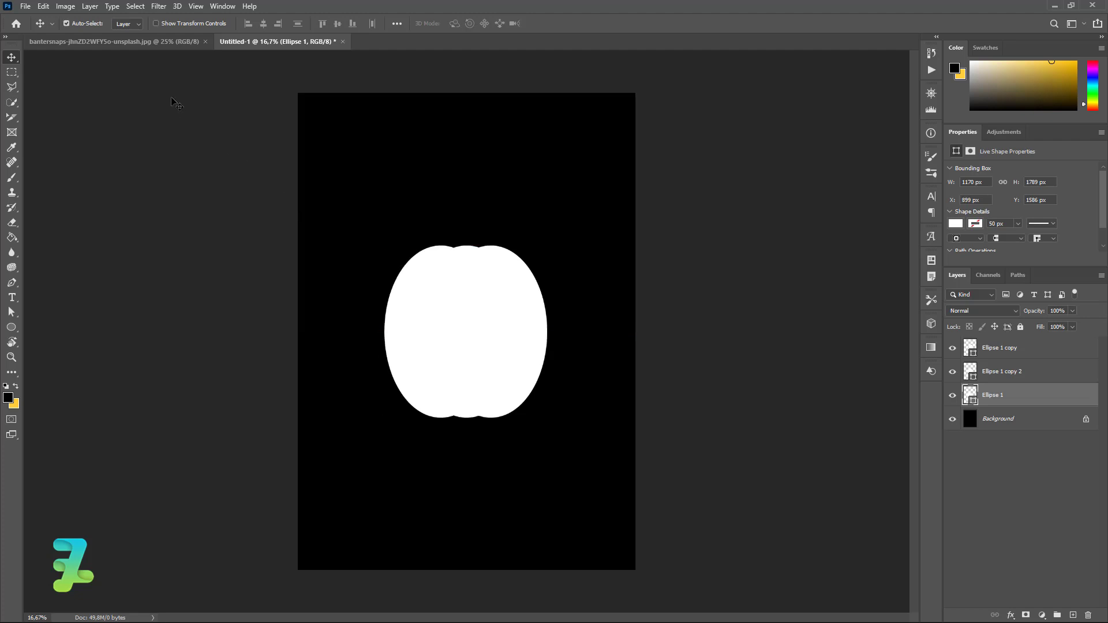
# Bring the tunnel photo into the poster and clip it to the front ellipse
pyautogui.click(151, 45)
pyautogui.rightClick(151, 45)
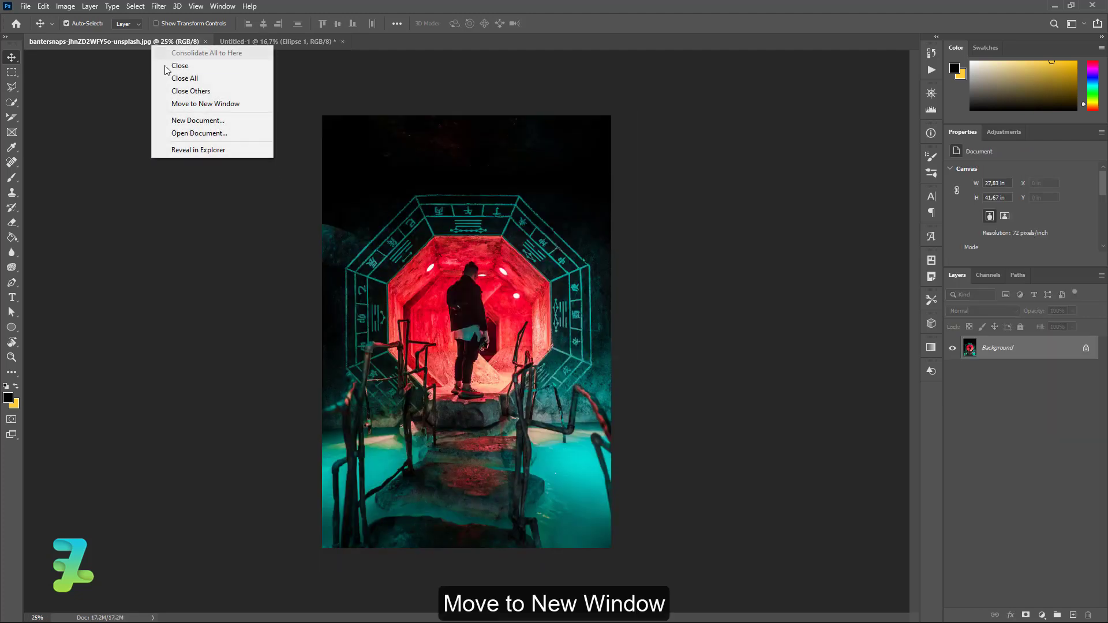
pyautogui.click(196, 104)
pyautogui.moveTo(151, 190); pyautogui.dragTo(435, 217)
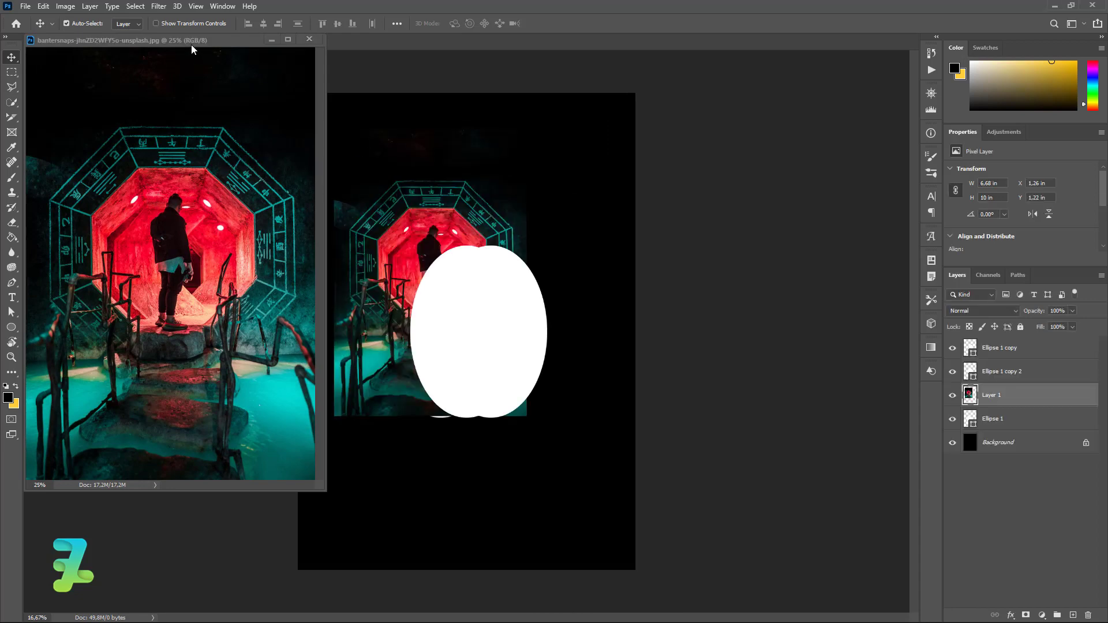
pyautogui.moveTo(192, 40); pyautogui.dragTo(242, 44)
pyautogui.click(118, 40)
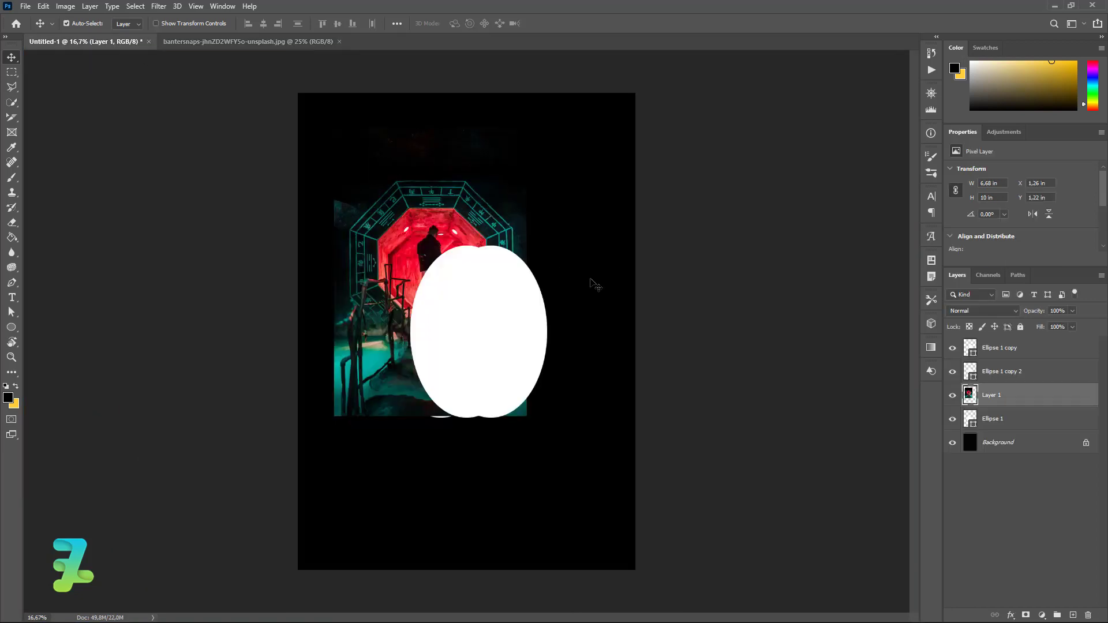
pyautogui.moveTo(977, 395); pyautogui.dragTo(994, 345)
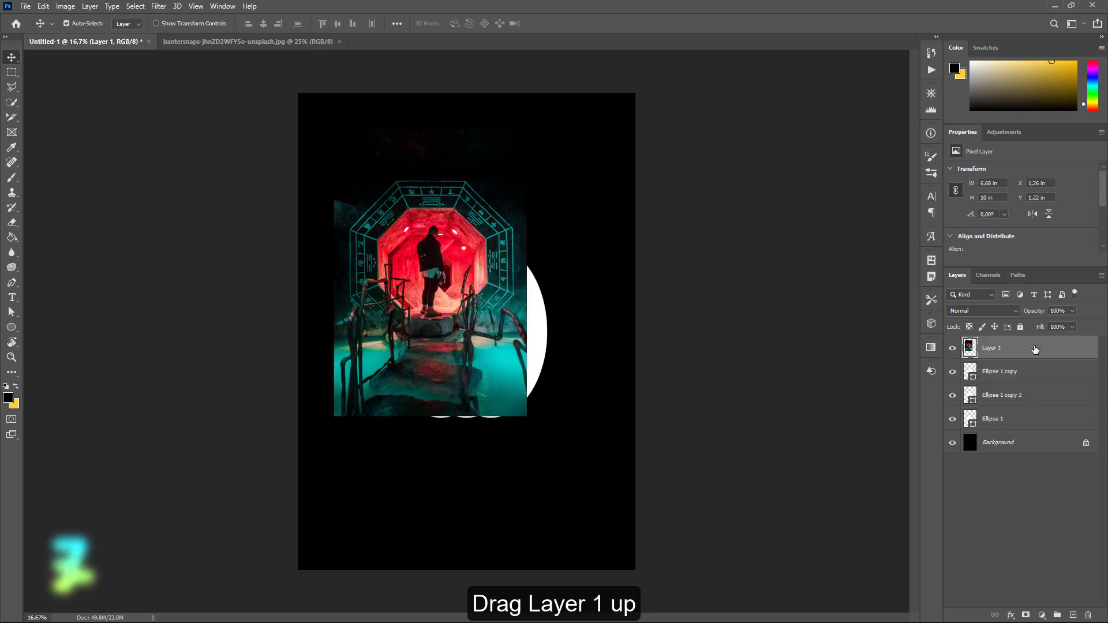
pyautogui.rightClick(1009, 346)
pyautogui.click(959, 355)
pyautogui.moveTo(488, 295); pyautogui.dragTo(549, 371)
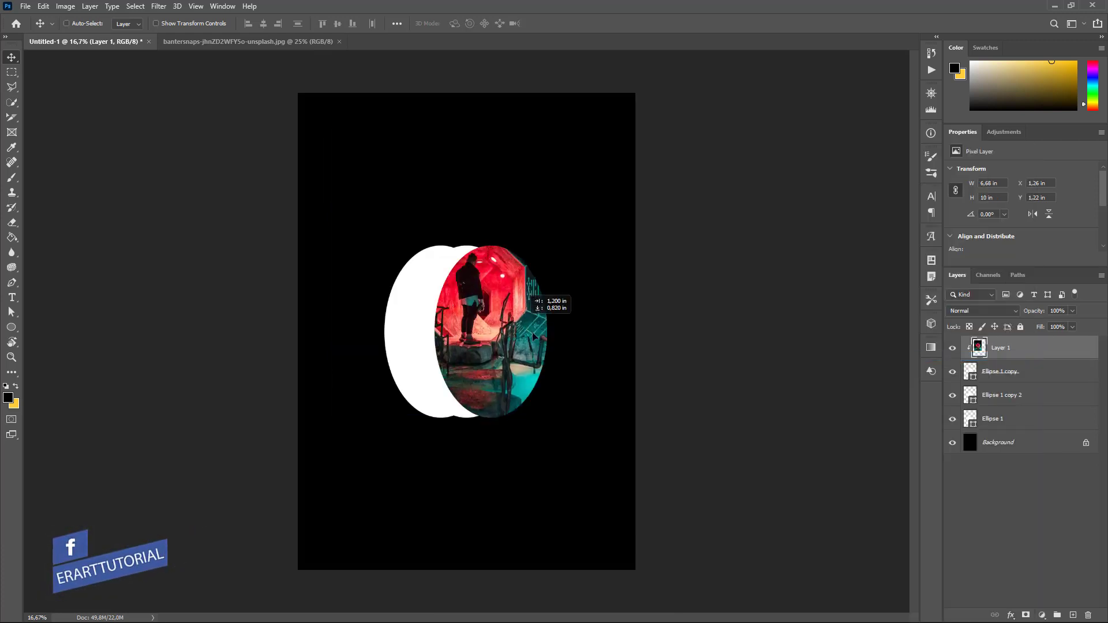
# Scale the photo down inside the ellipse and put a copy beneath Ellipse 1 copy
pyautogui.hotkey('ctrl', 't')
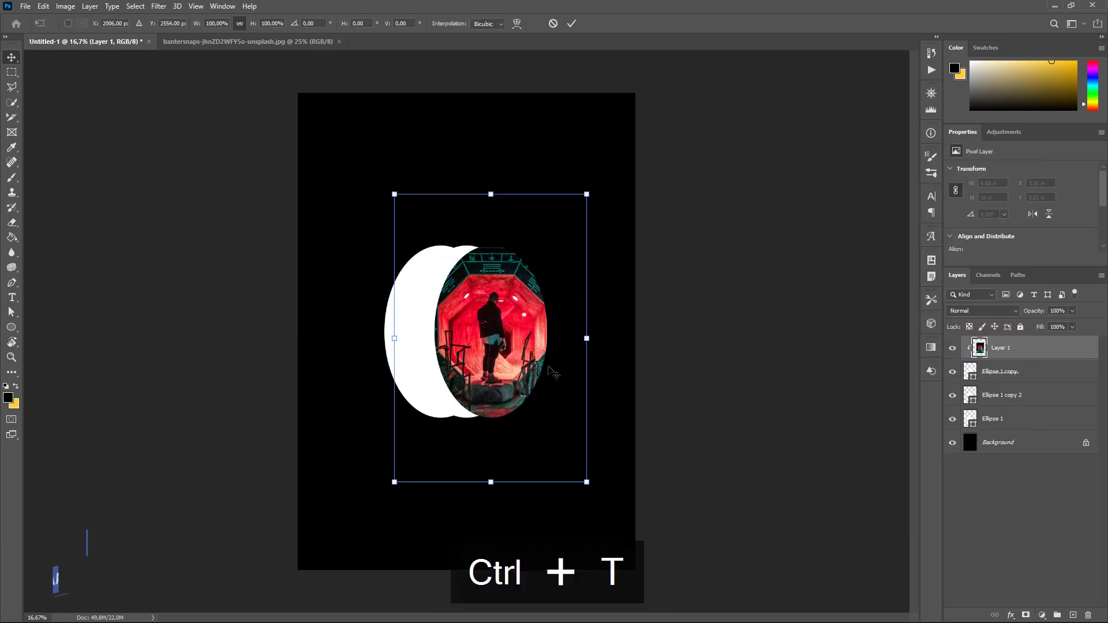
pyautogui.moveTo(577, 476); pyautogui.dragTo(539, 419)
pyautogui.moveTo(512, 324); pyautogui.dragTo(513, 334)
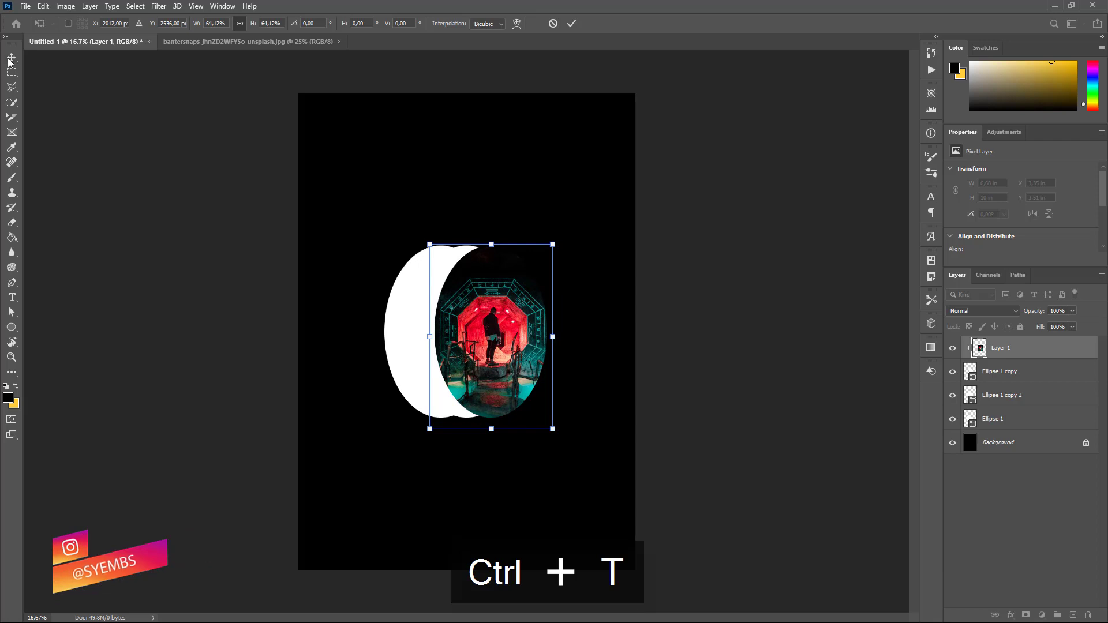
pyautogui.press('Return')
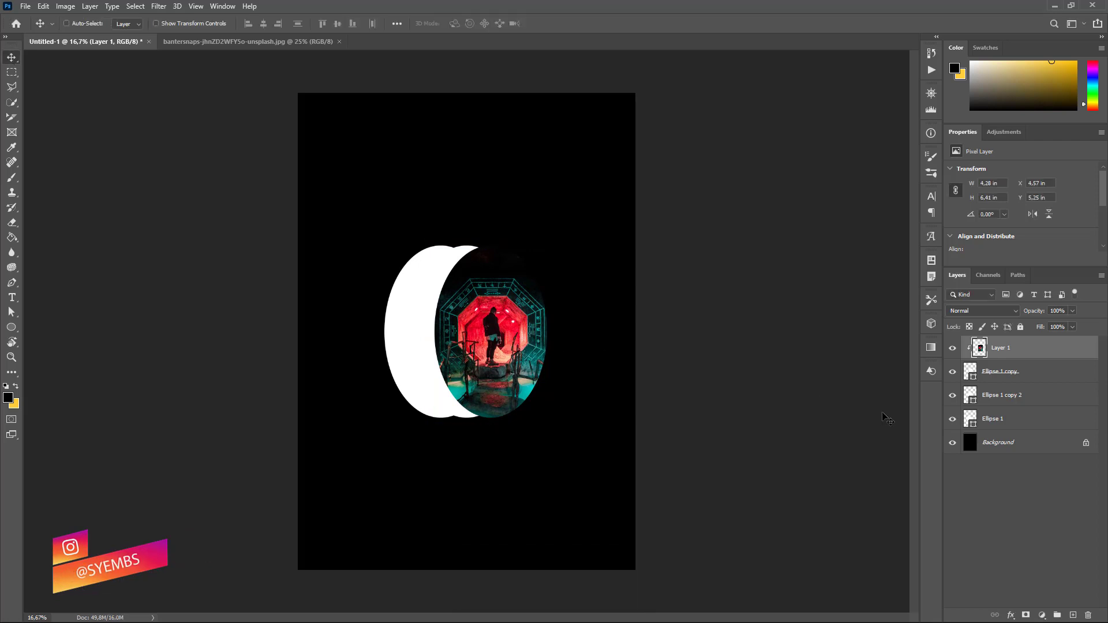
pyautogui.hotkey('ctrl', 'j')
pyautogui.moveTo(1004, 348); pyautogui.dragTo(1039, 398)
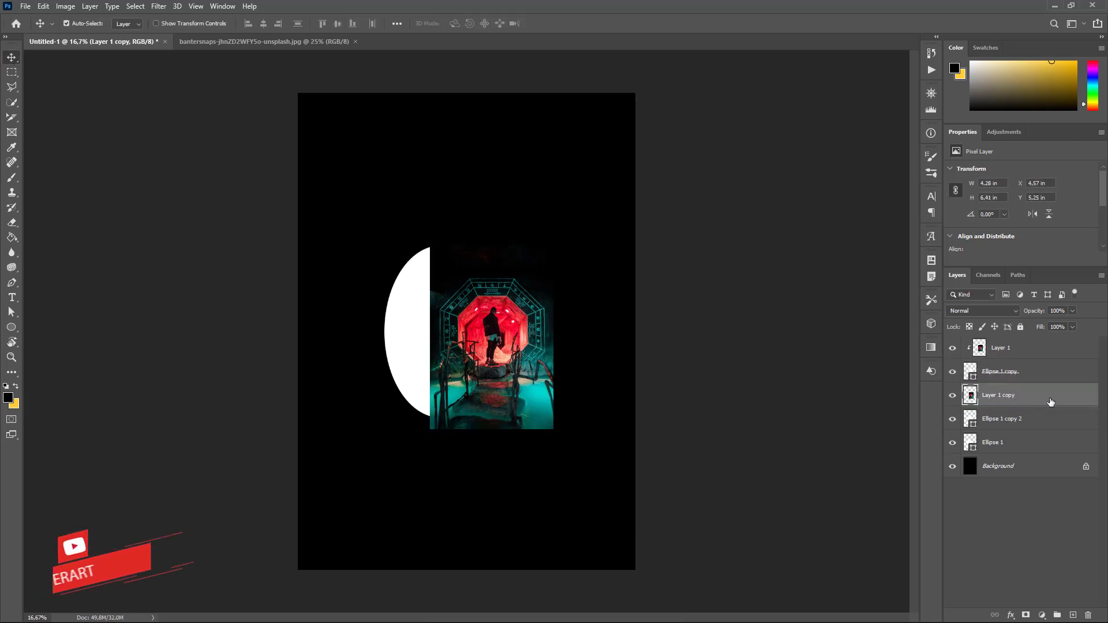
# Clip Layer 1 copy to its ellipse and slide it left inside it
pyautogui.rightClick(1050, 402)
pyautogui.click(929, 357)
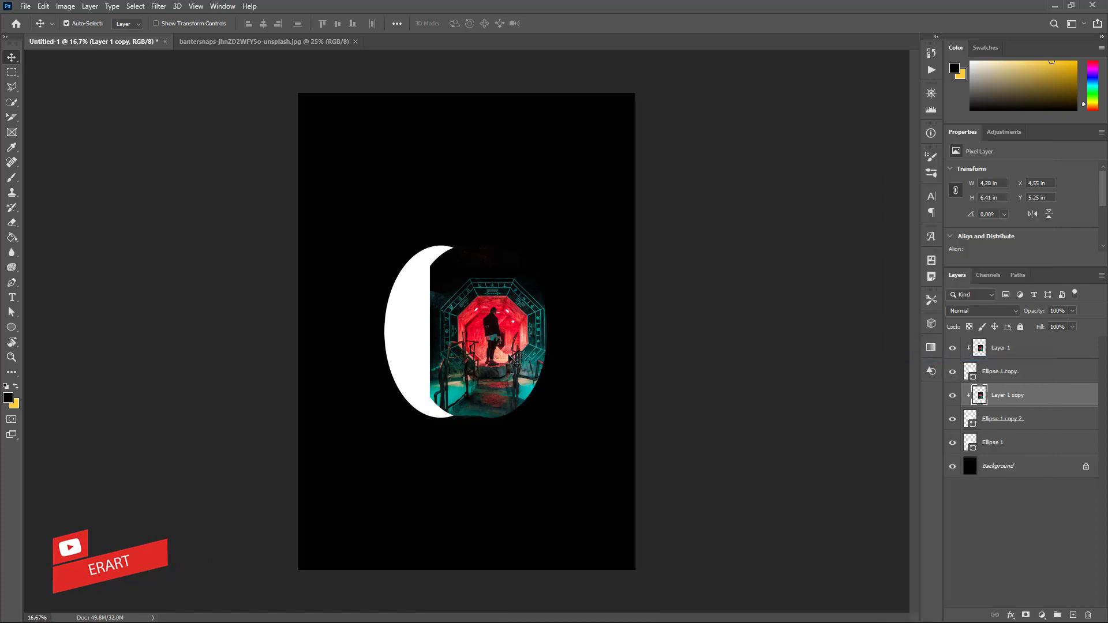
pyautogui.moveTo(508, 355); pyautogui.dragTo(408, 356)
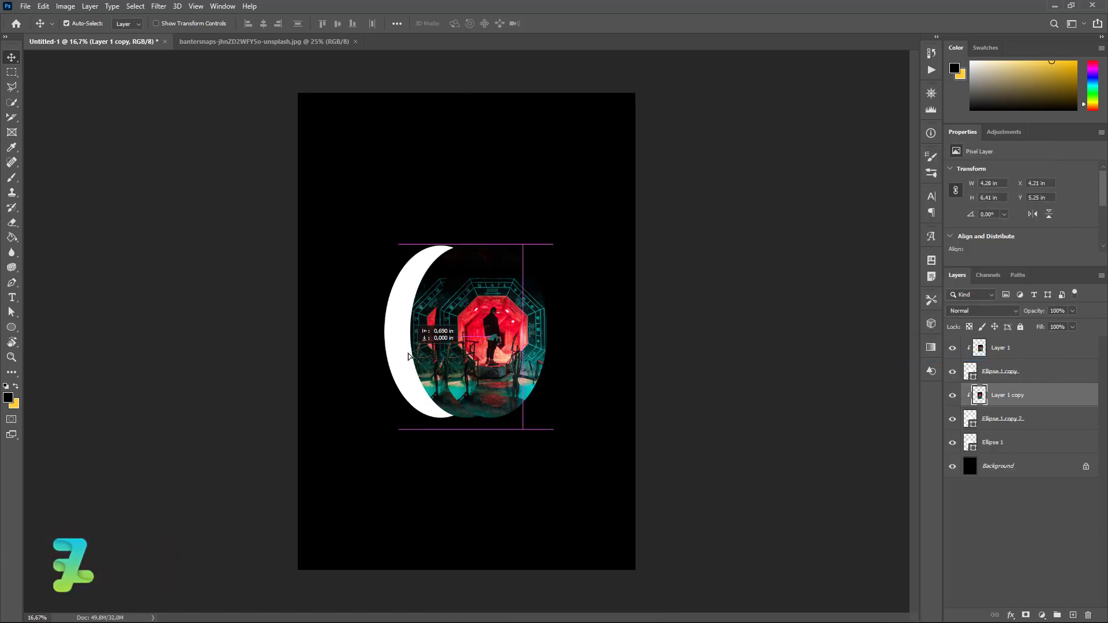
pyautogui.moveTo(410, 356); pyautogui.dragTo(411, 356)
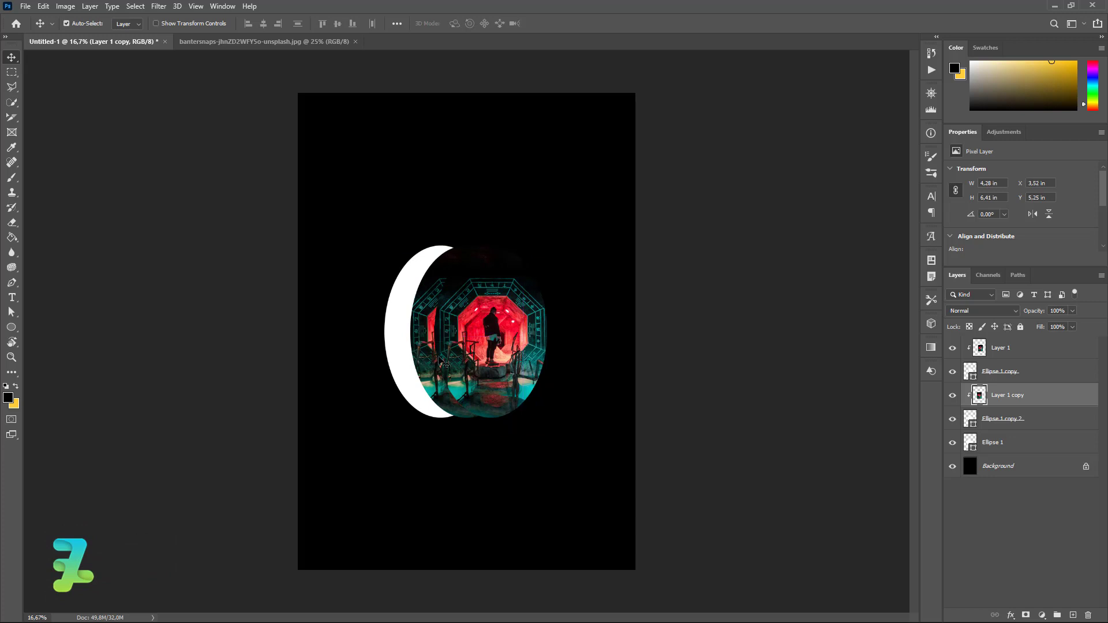
pyautogui.hotkey('shift', 'Right')
pyautogui.hotkey('shift', 'Right')
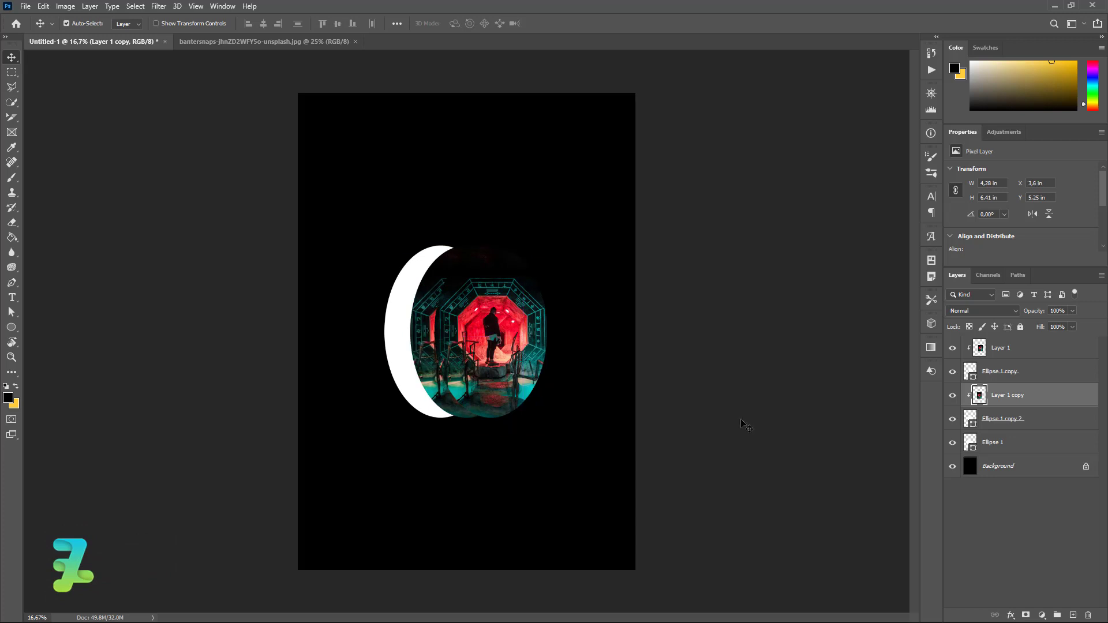
# Add Layer 1 copy 2 clipped to the back Ellipse 1, shifted left
pyautogui.hotkey('ctrl', 'j')
pyautogui.moveTo(1006, 398); pyautogui.dragTo(1038, 453)
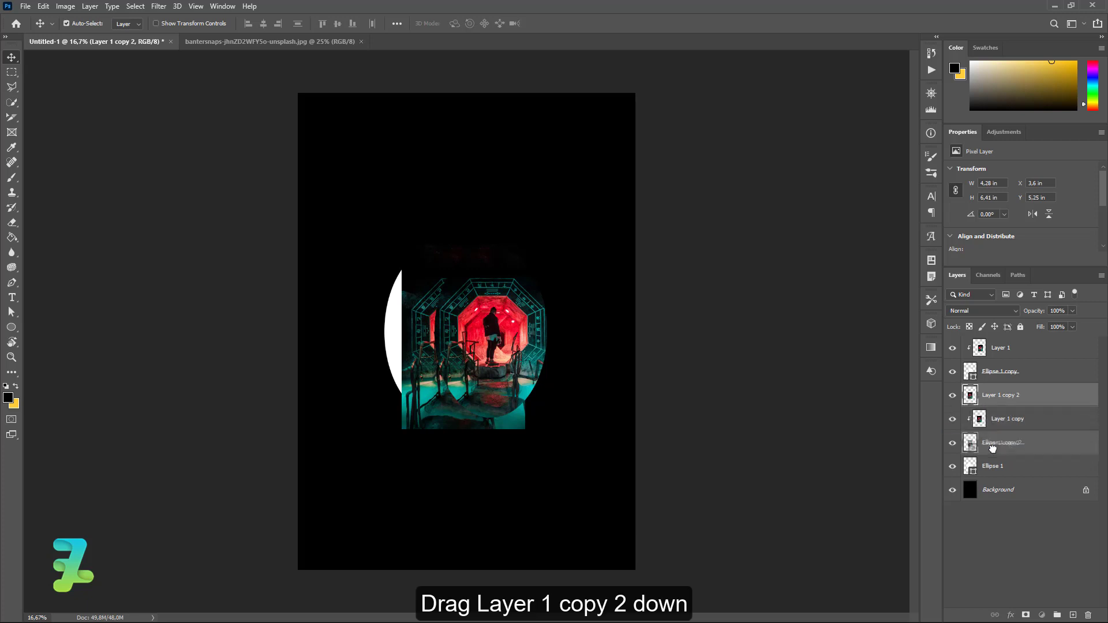
pyautogui.rightClick(1038, 453)
pyautogui.click(962, 356)
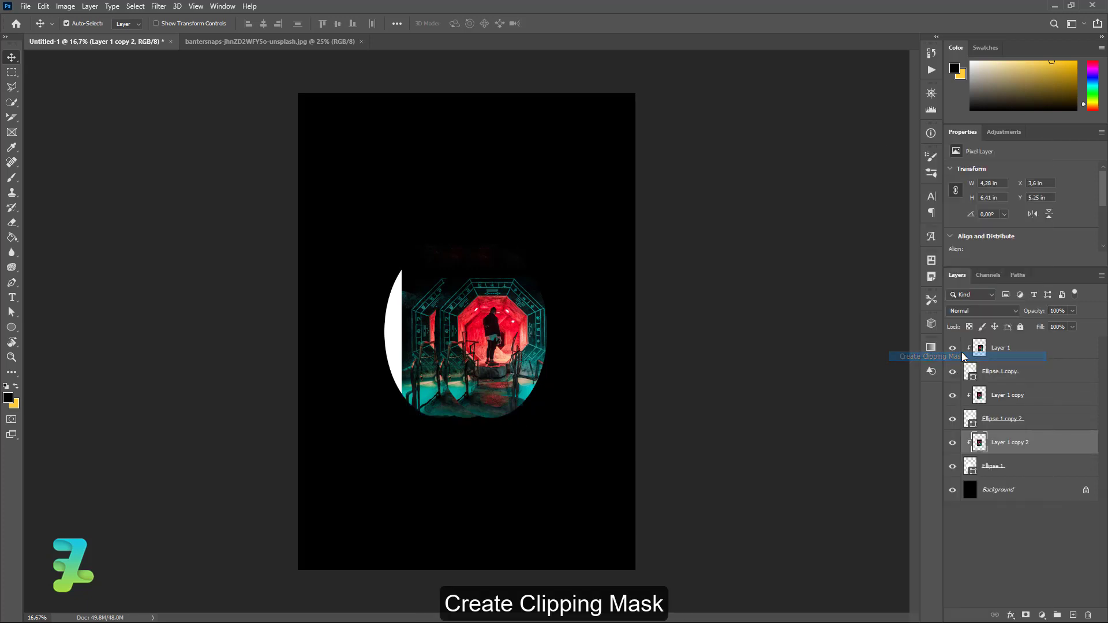
pyautogui.hotkey('shift', 'Left')
pyautogui.hotkey('shift', 'Left')
pyautogui.hotkey('shift', 'Left')
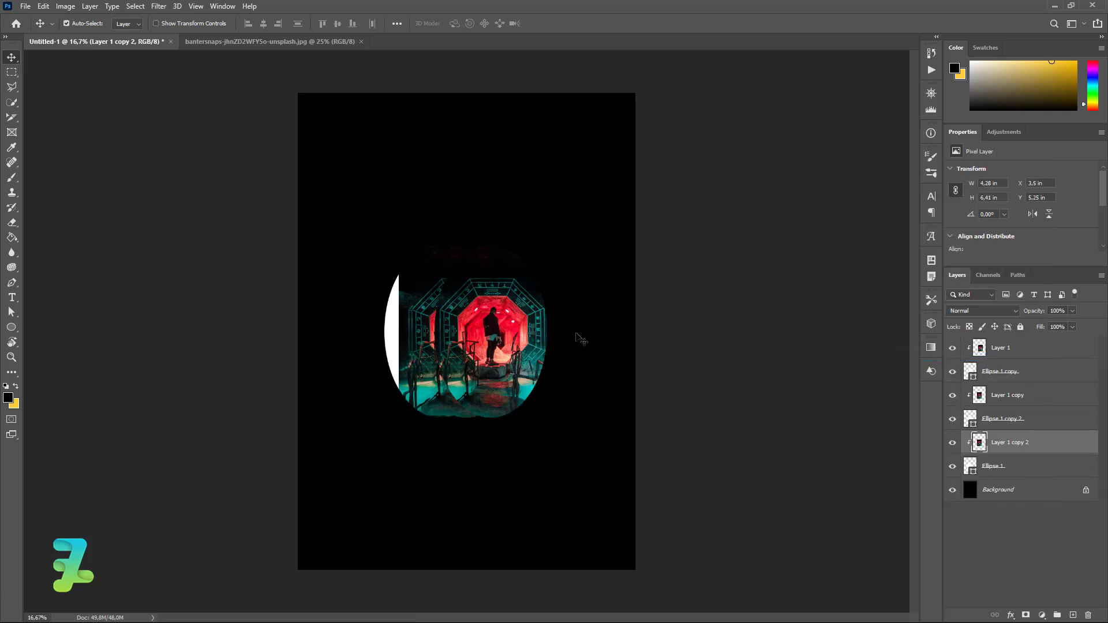
pyautogui.hotkey('shift', 'Left')
pyautogui.hotkey('shift', 'Left')
pyautogui.hotkey('shift', 'Left')
pyautogui.hotkey('shift', 'Left')
pyautogui.hotkey('shift', 'Left')
pyautogui.hotkey('shift', 'Left')
pyautogui.hotkey('shift', 'Left')
pyautogui.hotkey('shift', 'Left')
pyautogui.hotkey('shift', 'Left')
pyautogui.hotkey('shift', 'Left')
pyautogui.hotkey('shift', 'Left')
pyautogui.hotkey('shift', 'Left')
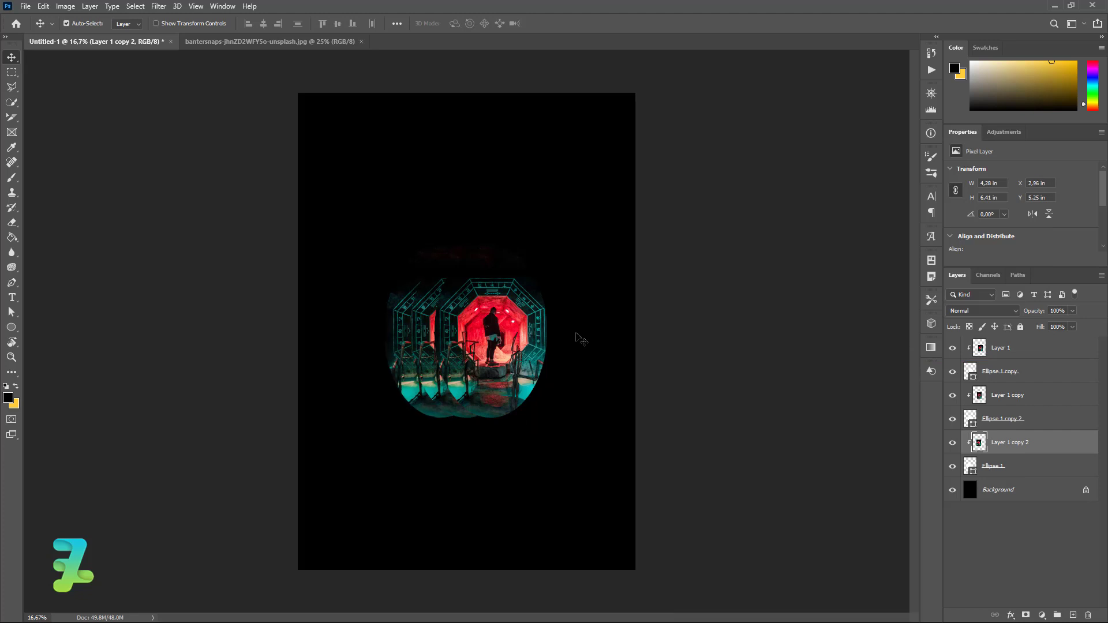
pyautogui.hotkey('shift', 'Left')
pyautogui.hotkey('shift', 'Left')
pyautogui.hotkey('shift', 'Left')
# Move Ellipse 1 and Layer 1 copy 2 further left together
pyautogui.hotkey('shift', 'Right')
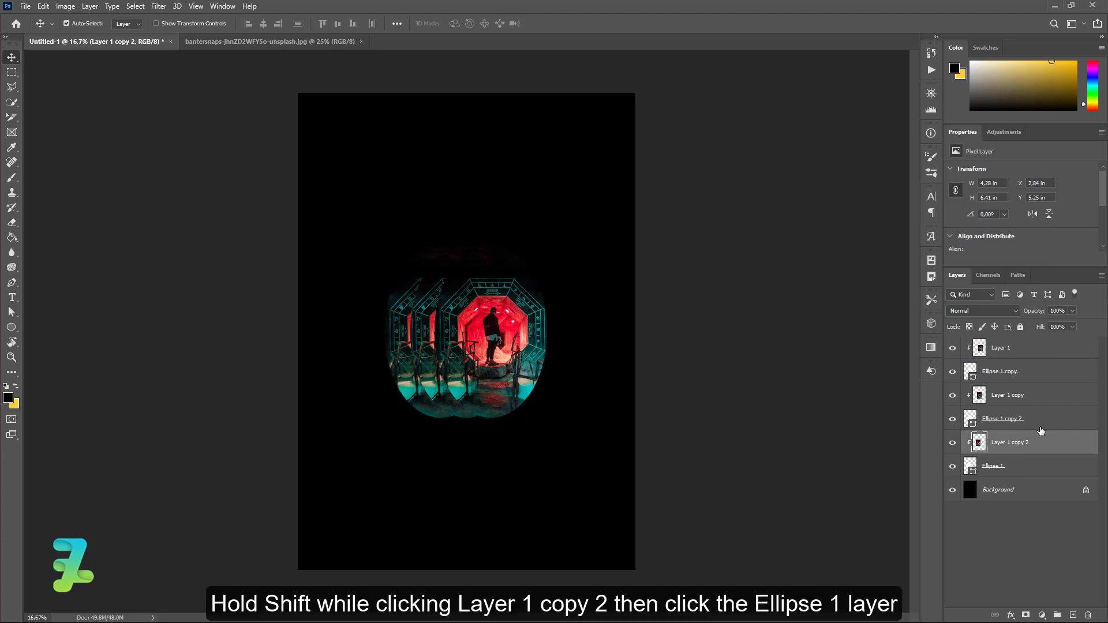
pyautogui.keyDown('shift'); pyautogui.click(1054, 473); pyautogui.keyUp('shift')
pyautogui.hotkey('shift', 'Left')
pyautogui.hotkey('shift', 'Left')
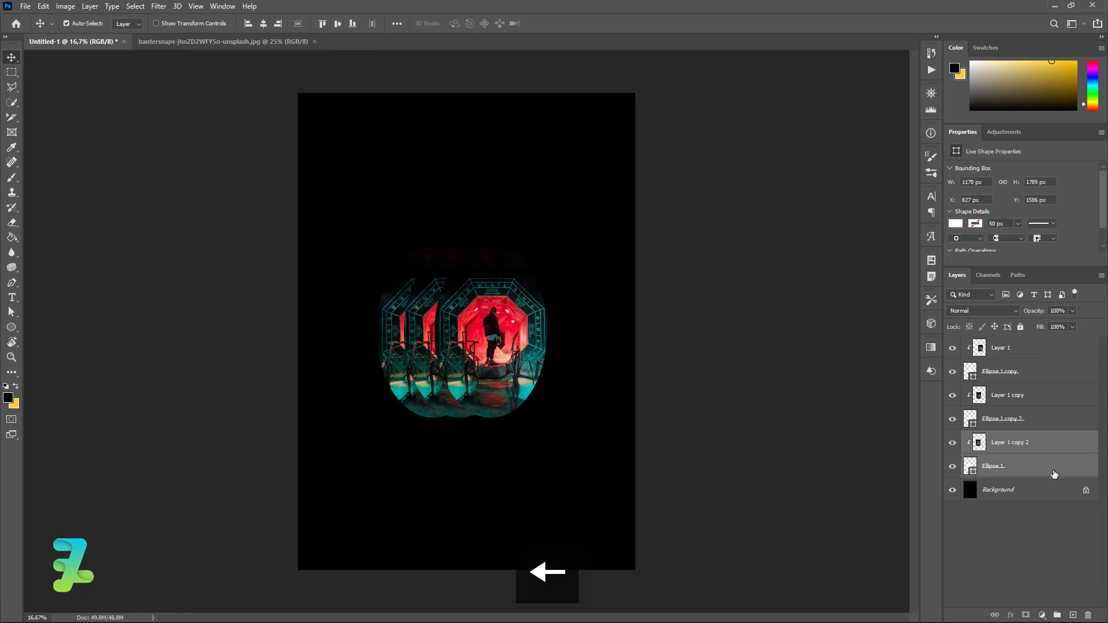
pyautogui.hotkey('shift', 'Left')
pyautogui.hotkey('shift', 'Left')
pyautogui.hotkey('shift', 'Left')
pyautogui.hotkey('shift', 'Left')
pyautogui.hotkey('shift', 'Left')
pyautogui.hotkey('shift', 'Left')
pyautogui.hotkey('shift', 'Left')
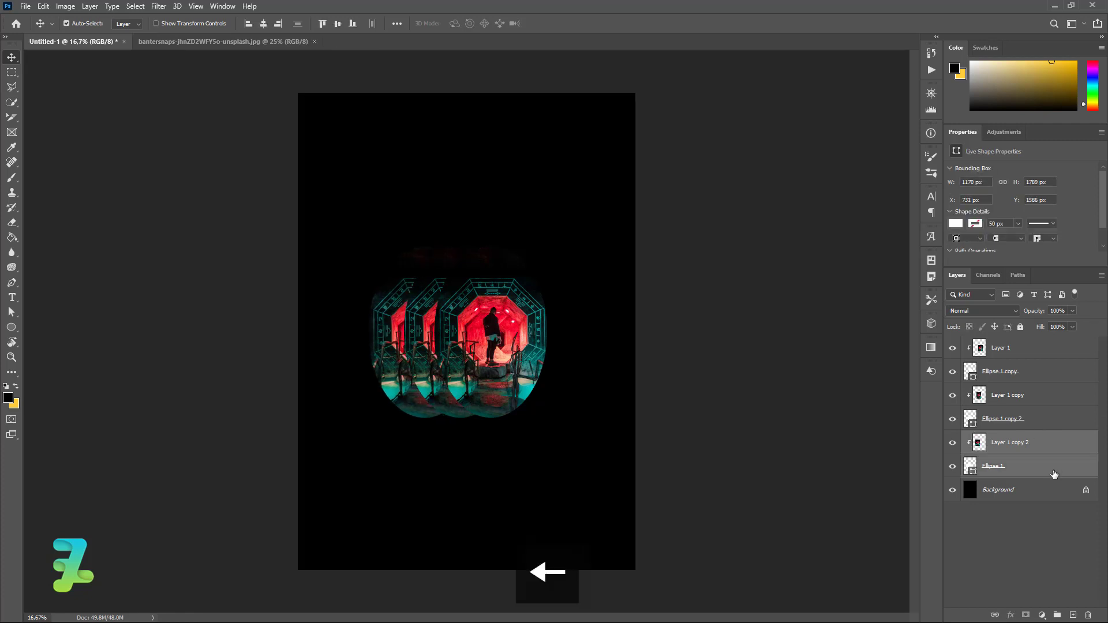
pyautogui.press('Right')
pyautogui.press('Right')
pyautogui.press('Right')
pyautogui.press('Right')
pyautogui.press('Right')
pyautogui.press('Right')
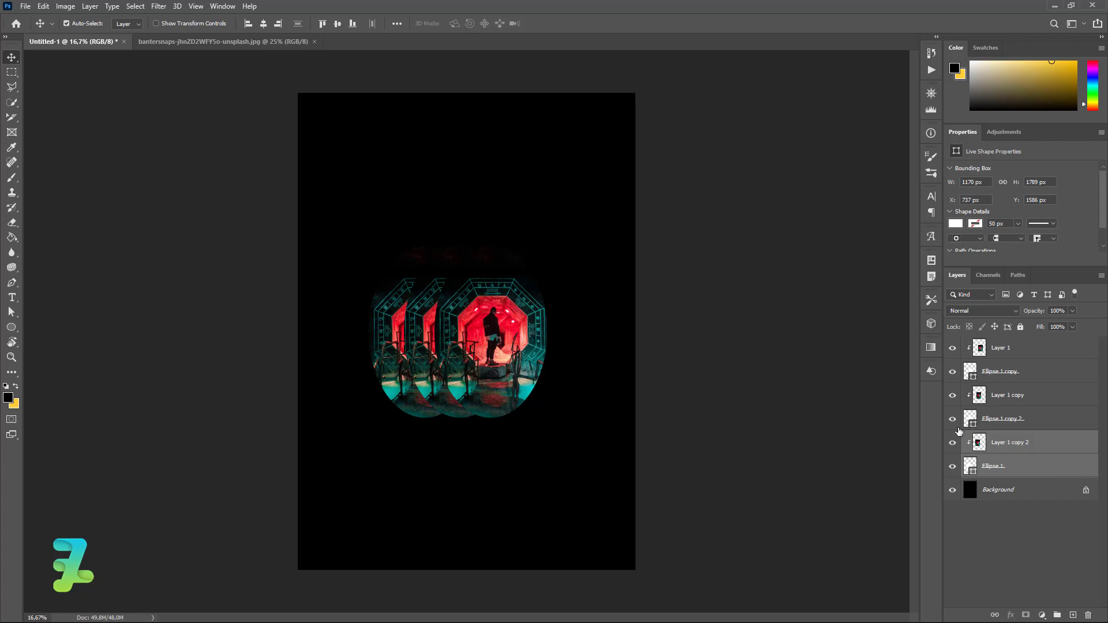
pyautogui.click(1037, 467)
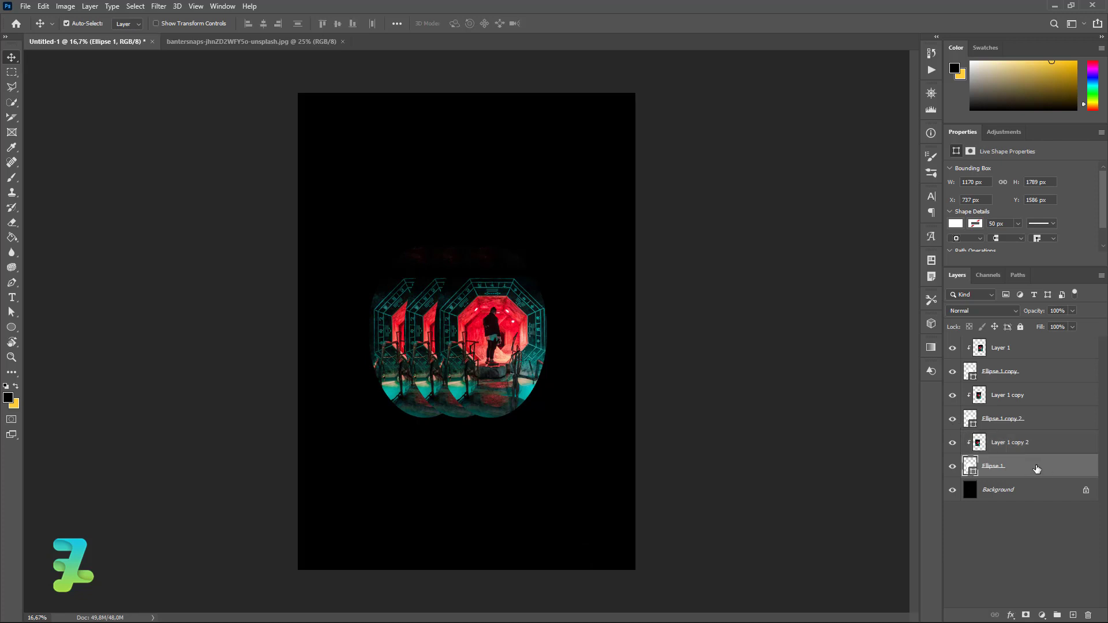
# Give Ellipse 1 a white outside stroke layer style
pyautogui.doubleClick(1037, 469)
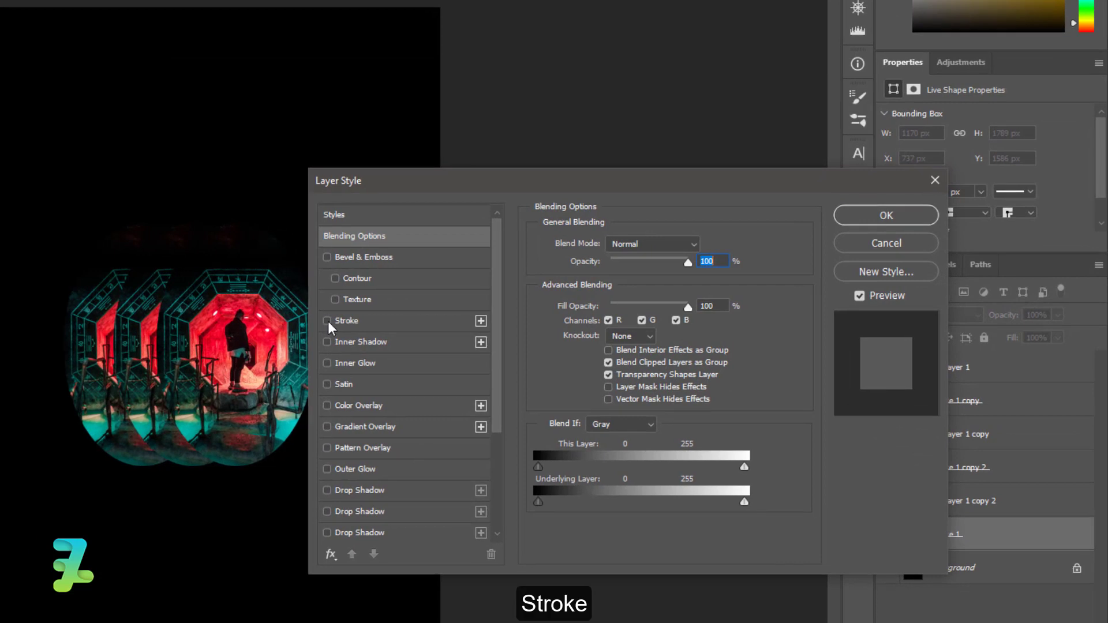
pyautogui.click(560, 317)
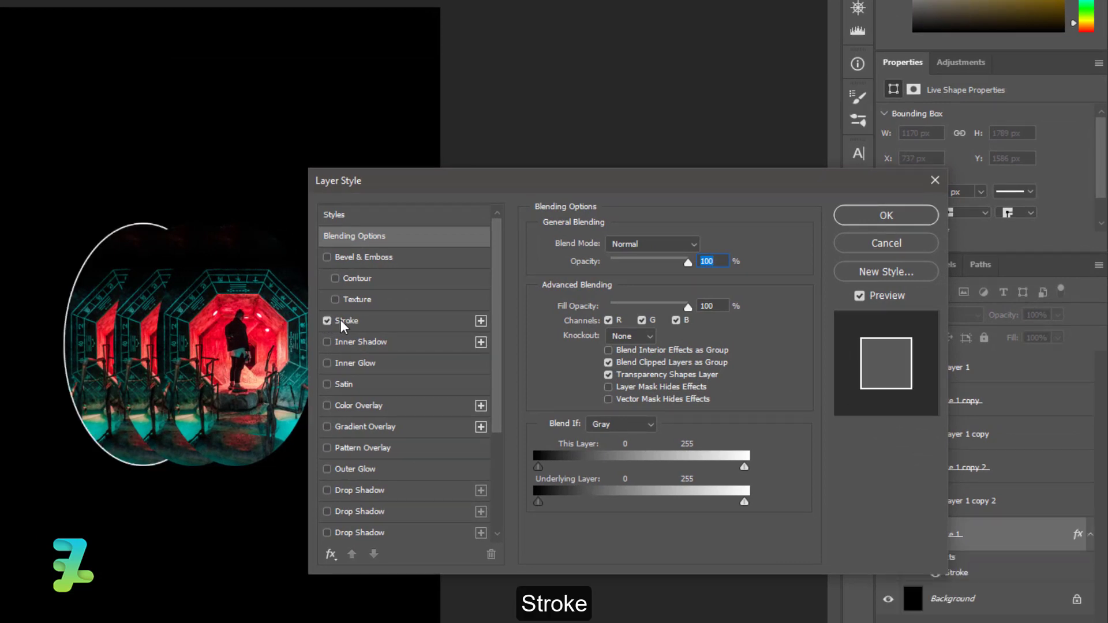
pyautogui.click(346, 321)
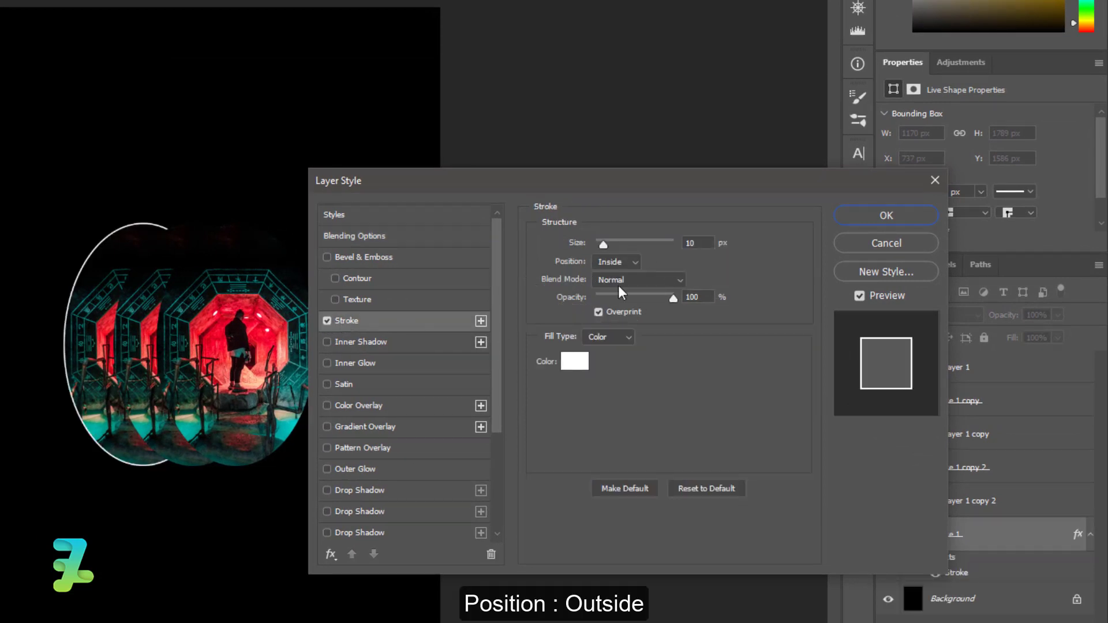
pyautogui.click(634, 263)
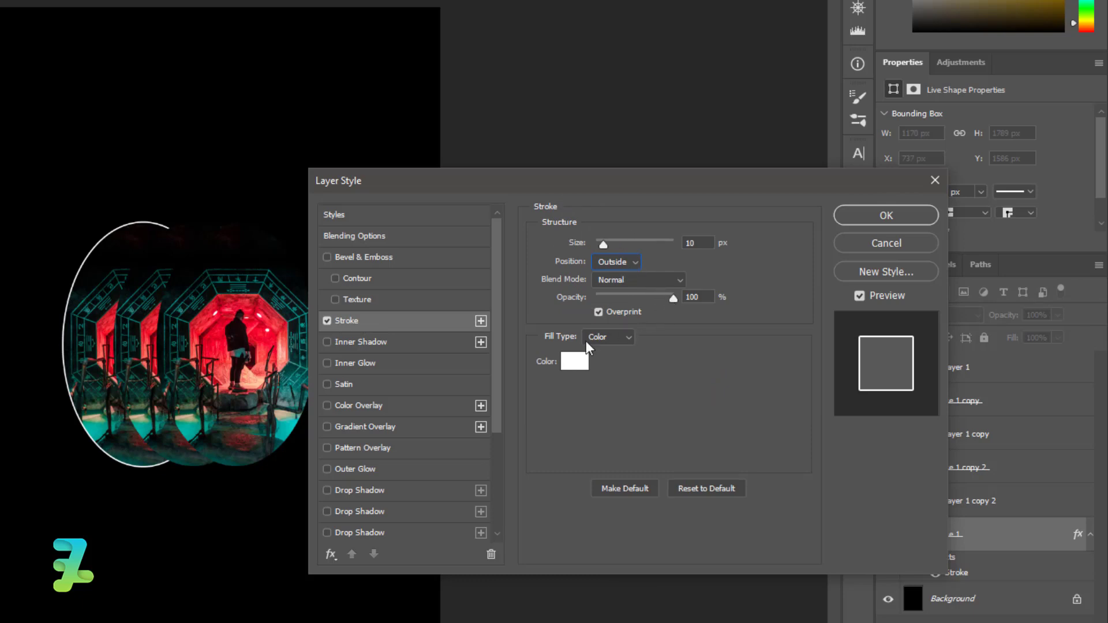
pyautogui.click(574, 361)
pyautogui.click(841, 127)
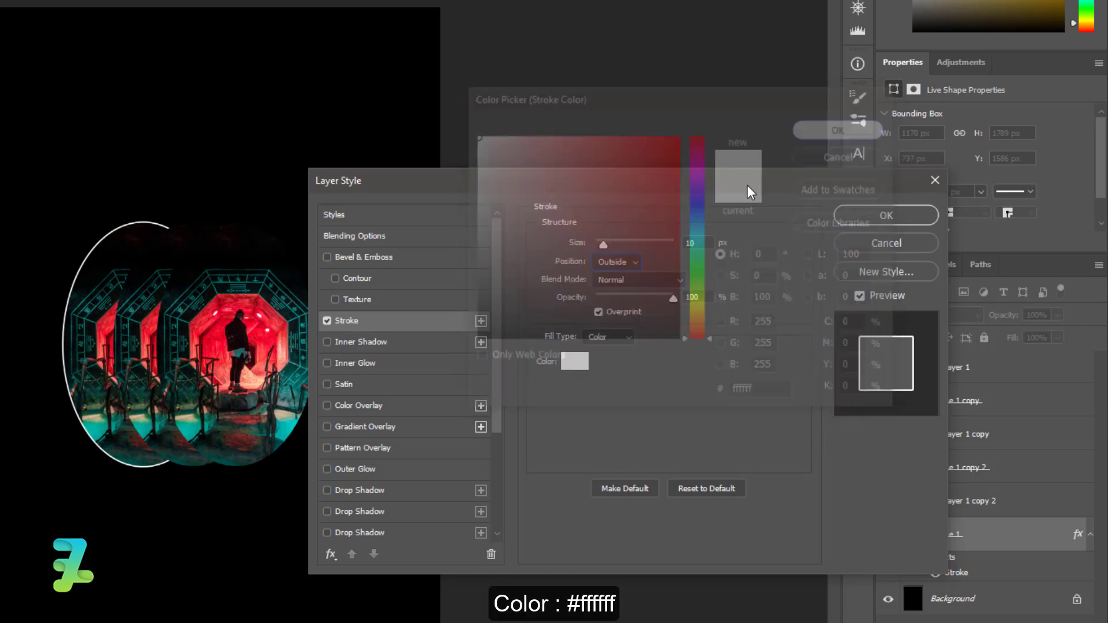
pyautogui.click(853, 216)
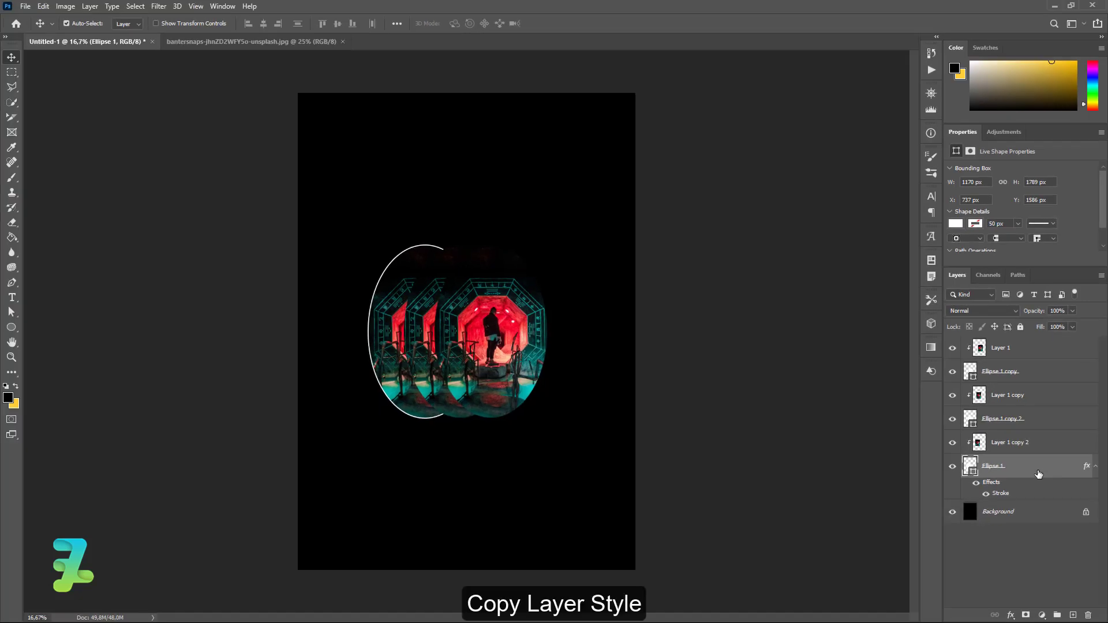
# Copy Ellipse 1's stroke style onto Ellipse 1 copy 2 and Ellipse 1 copy
pyautogui.rightClick(1016, 482)
pyautogui.click(1029, 405)
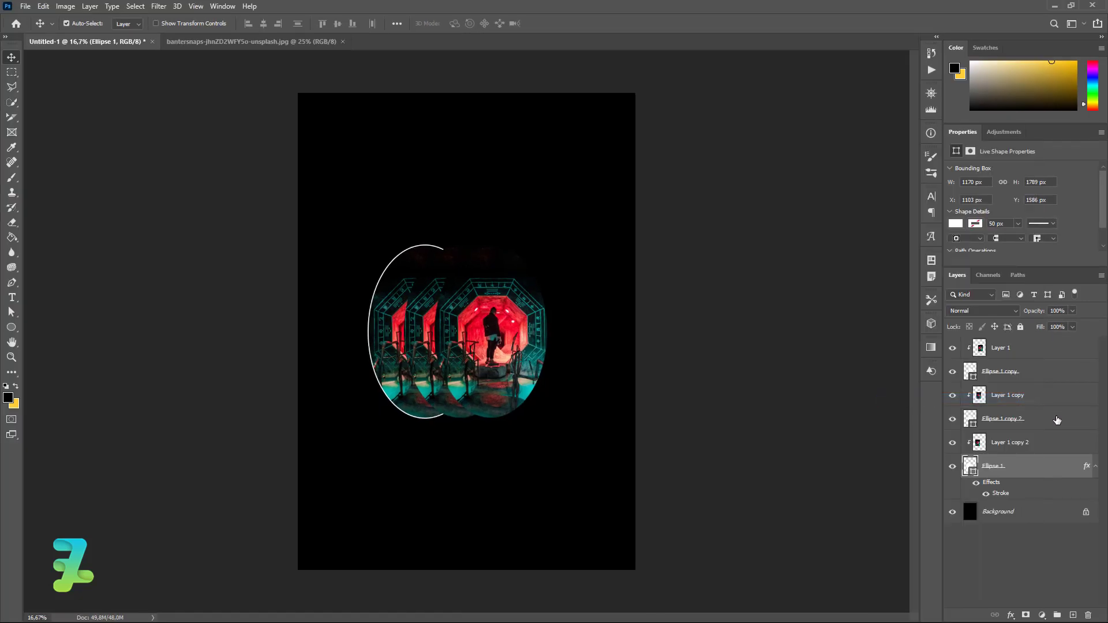
pyautogui.click(1016, 416)
pyautogui.rightClick(1016, 407)
pyautogui.click(1028, 408)
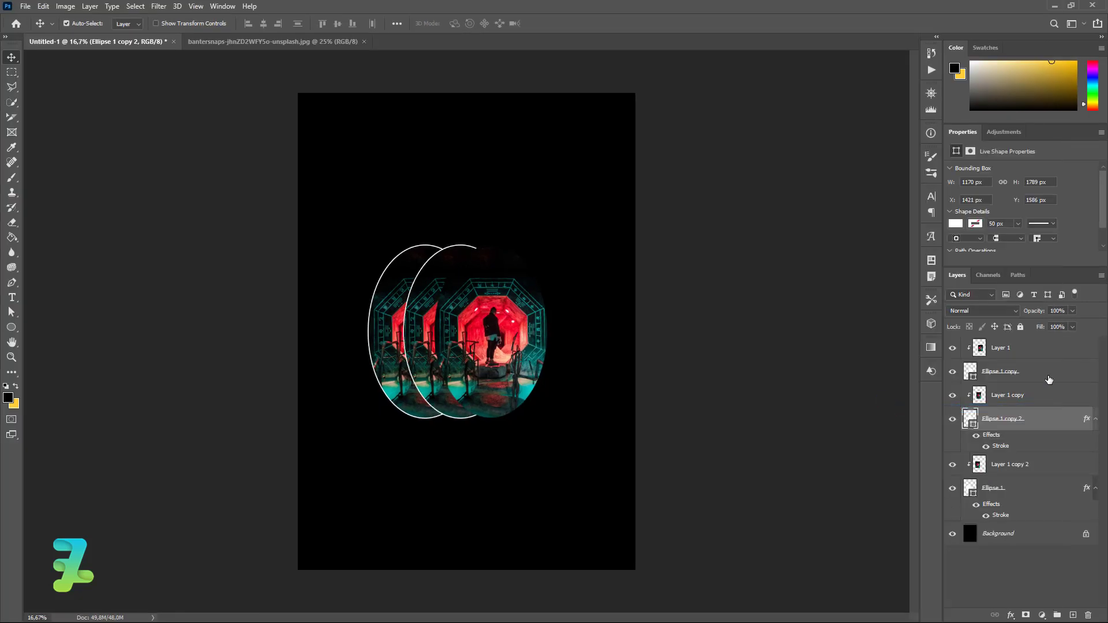
pyautogui.click(1003, 373)
pyautogui.rightClick(1002, 376)
pyautogui.click(964, 410)
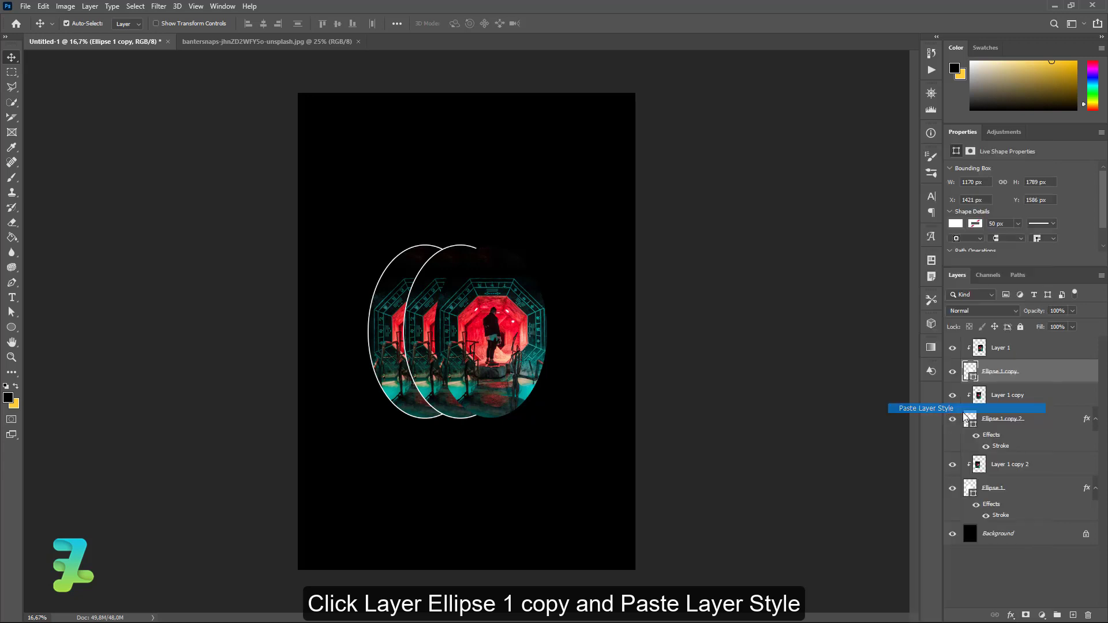
# Group all ellipse and photo layers into Group 1 and centre it horizontally
pyautogui.click(1009, 352)
pyautogui.keyDown('shift'); pyautogui.click(1015, 514); pyautogui.keyUp('shift')
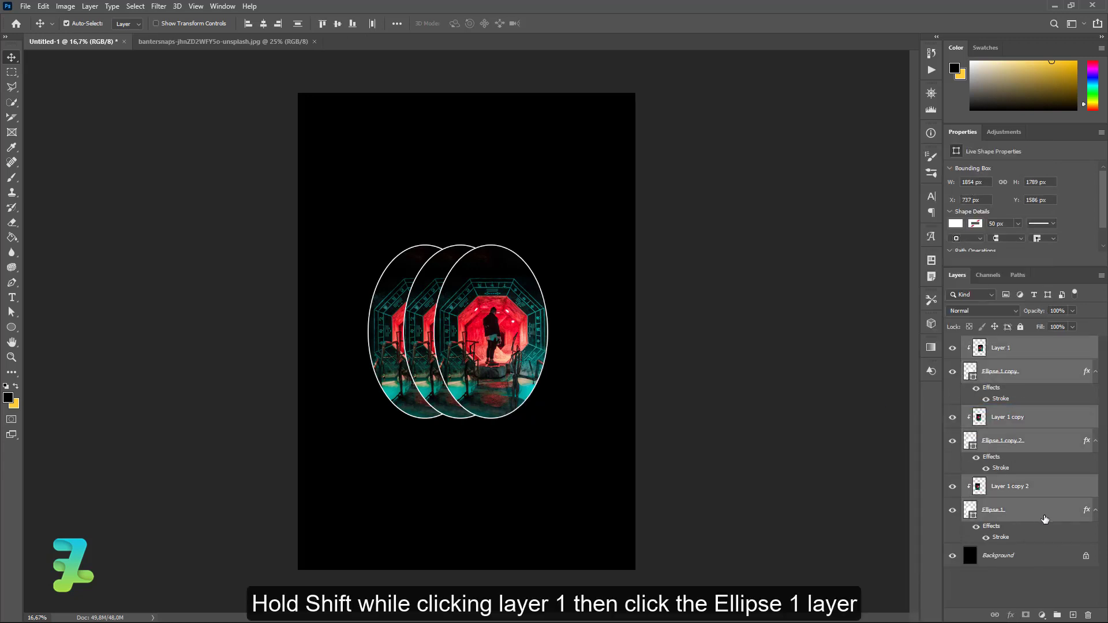
pyautogui.hotkey('ctrl', 'g')
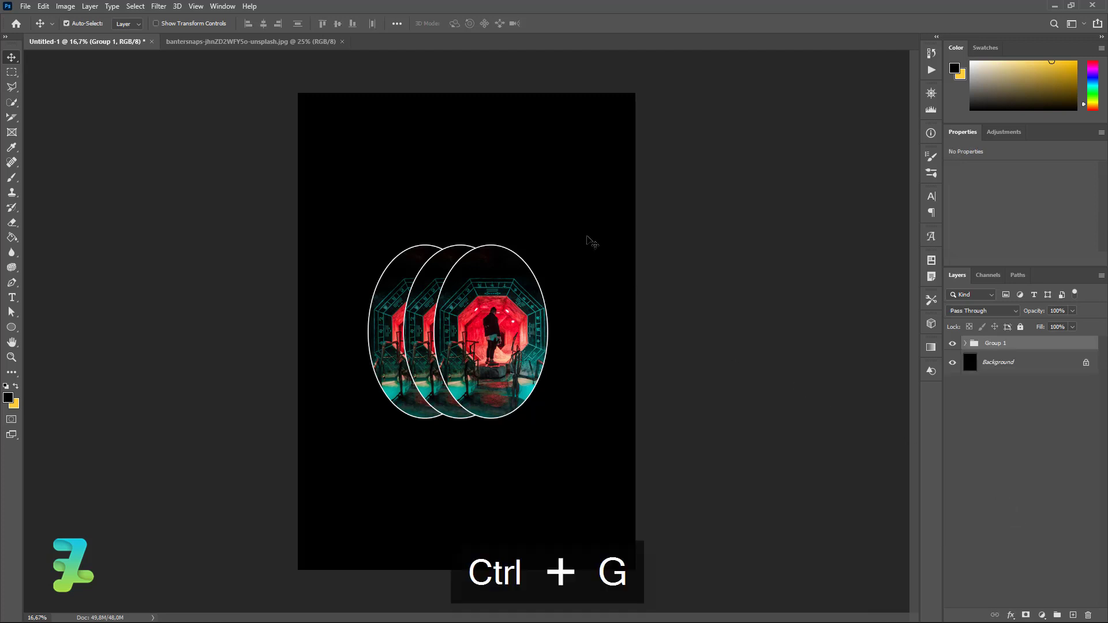
pyautogui.hotkey('ctrl', 'a')
pyautogui.click(263, 23)
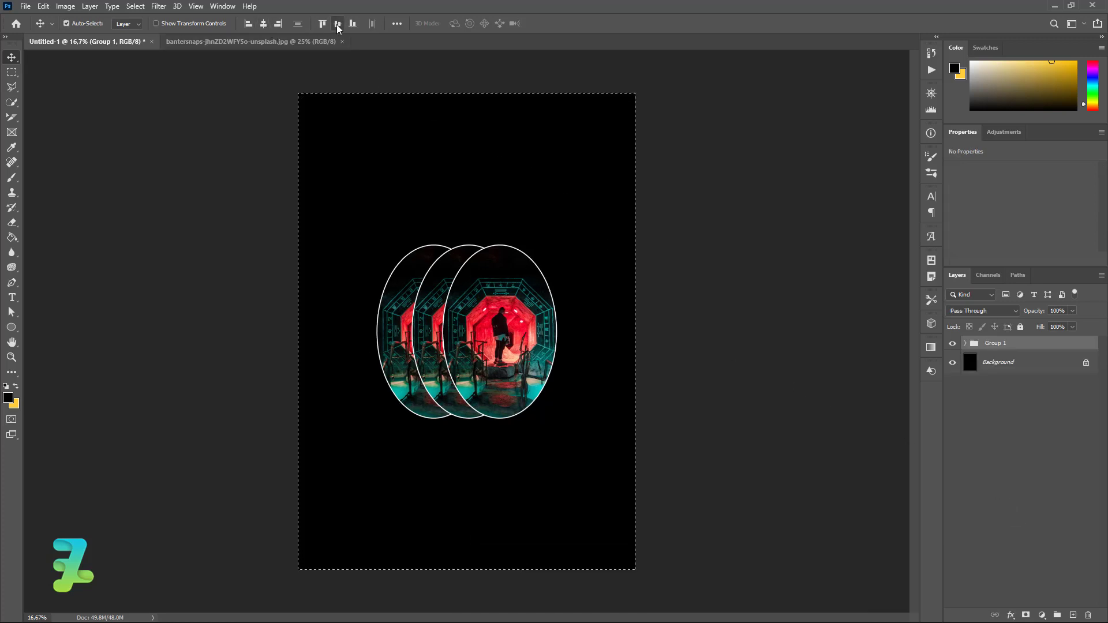
pyautogui.hotkey('ctrl', 'd')
# Type 'AMBITIOUS' at 48 pt near the top of the poster
pyautogui.click(11, 300)
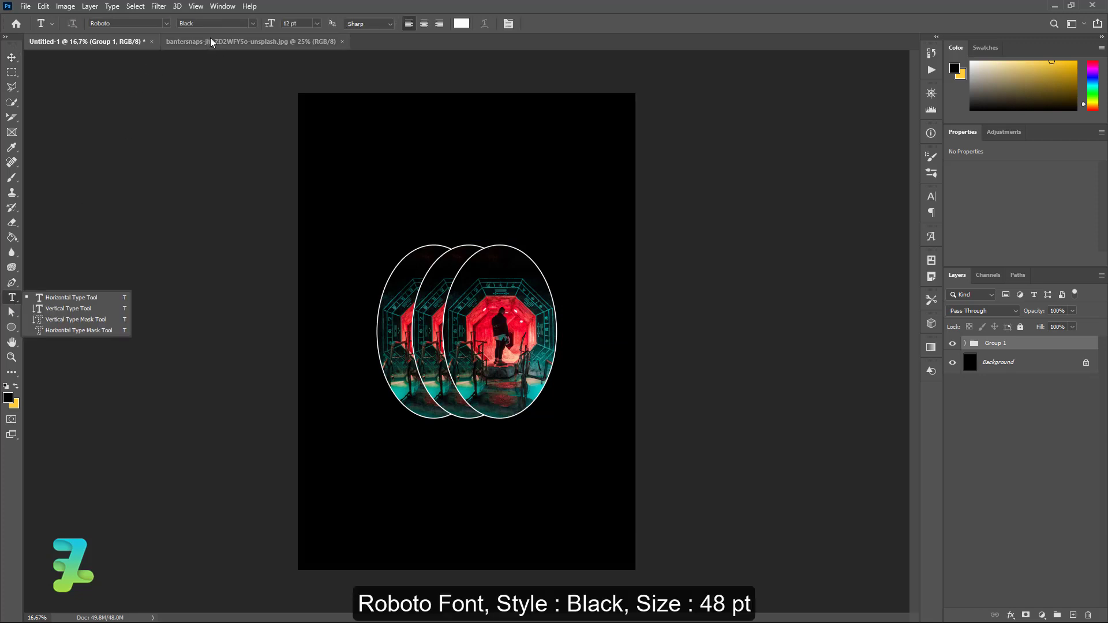
pyautogui.click(316, 23)
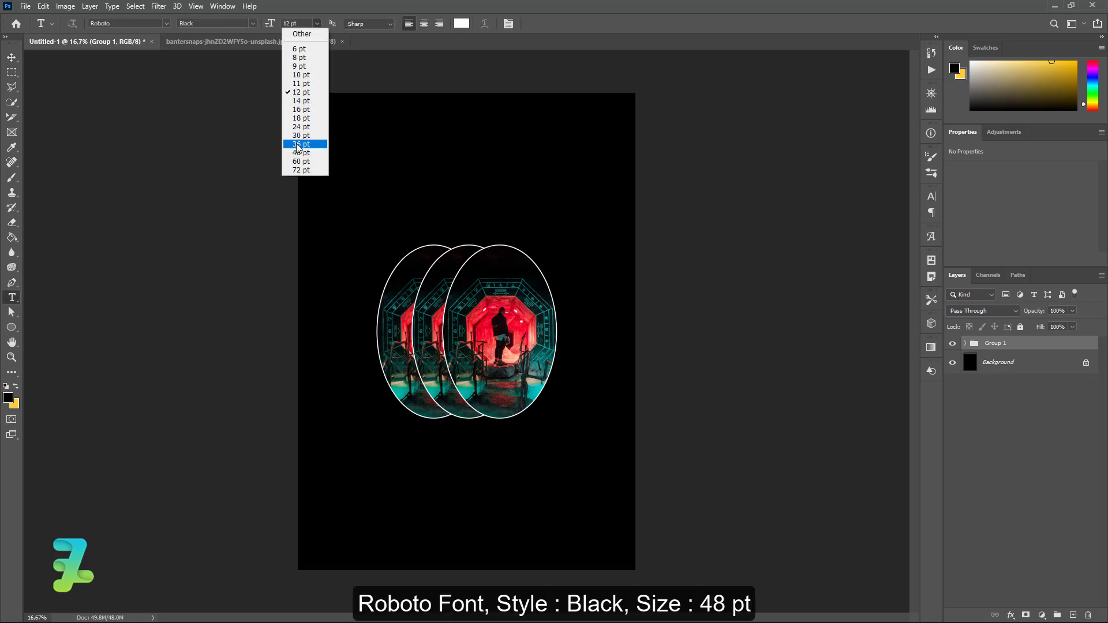
pyautogui.click(298, 153)
pyautogui.click(402, 177)
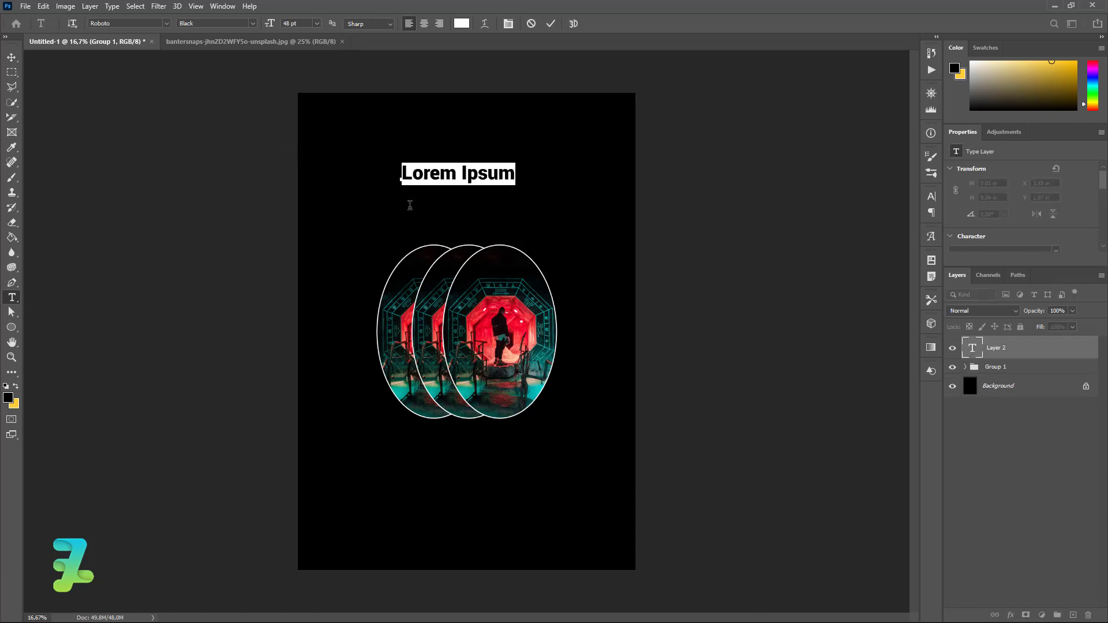
pyautogui.write('A ')
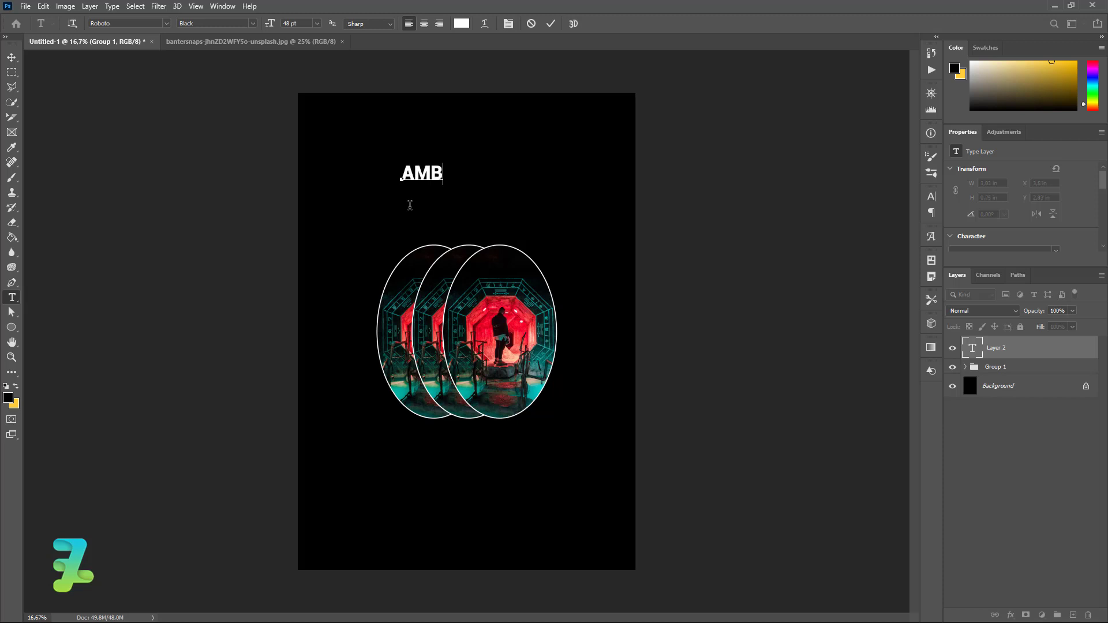
pyautogui.write('US')
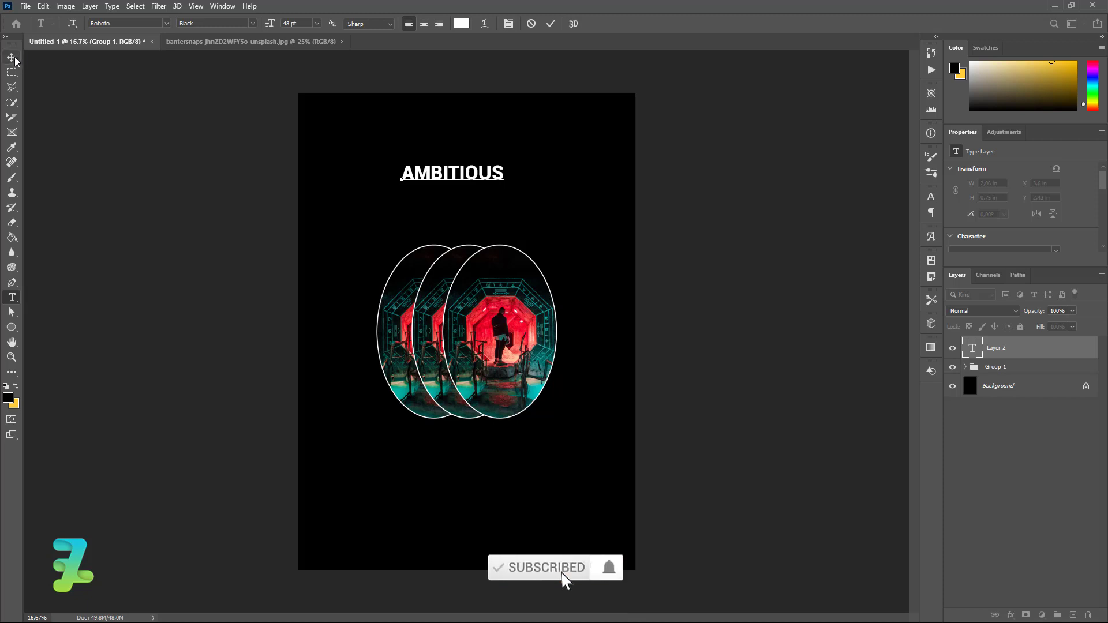
pyautogui.click(12, 57)
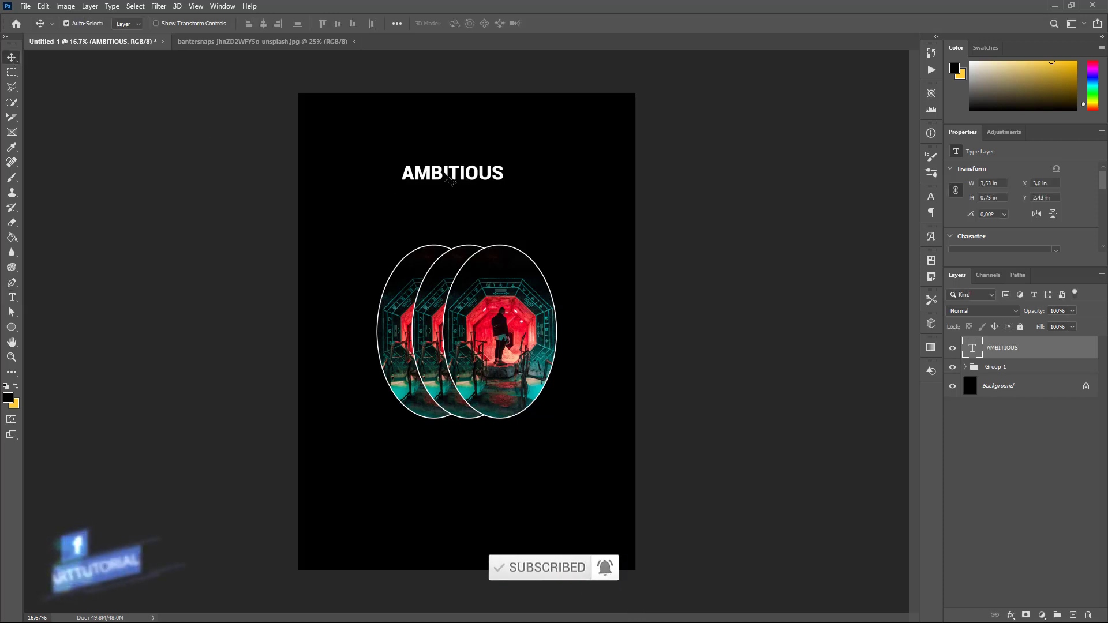
# Place AMBITIOUS centred above the ellipses and scale it up to about 150%
pyautogui.moveTo(446, 176); pyautogui.dragTo(460, 189)
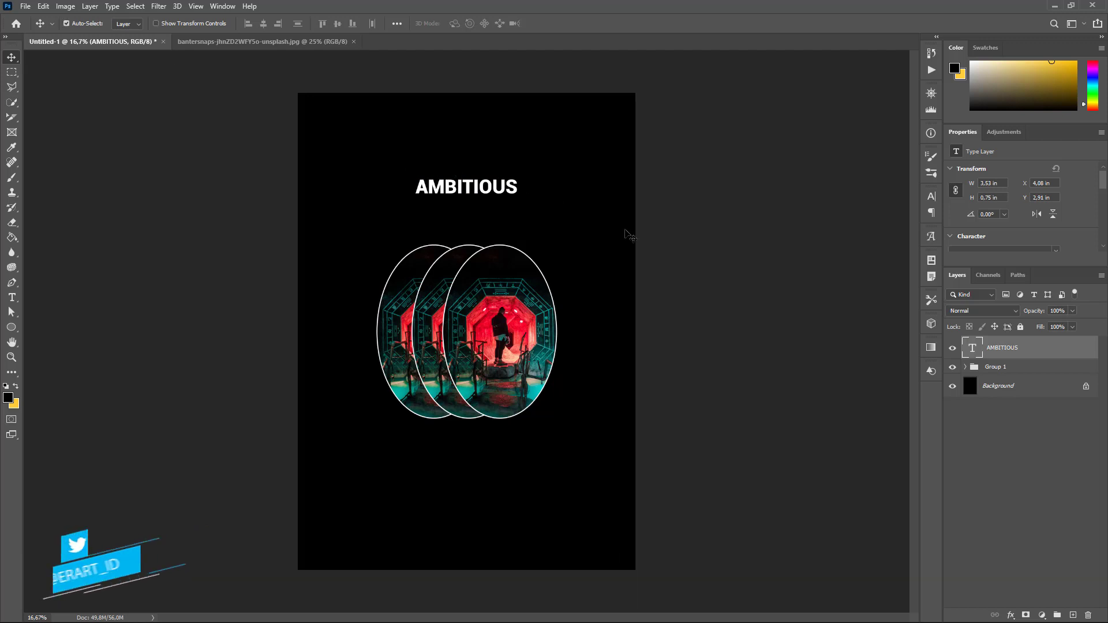
pyautogui.moveTo(441, 189); pyautogui.dragTo(438, 193)
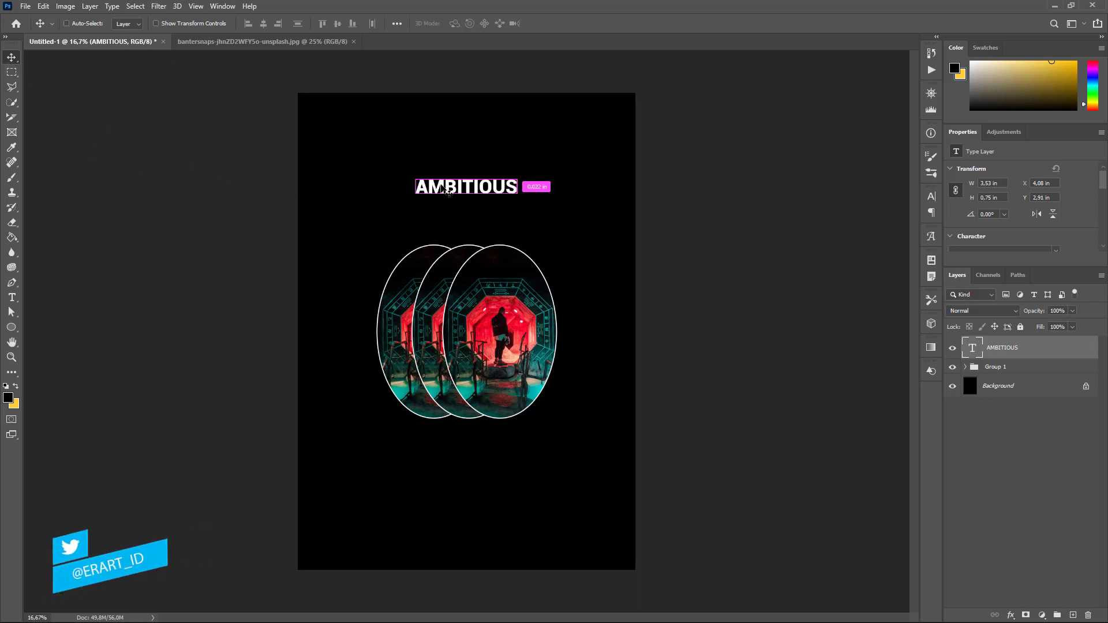
pyautogui.hotkey('ctrl', 't')
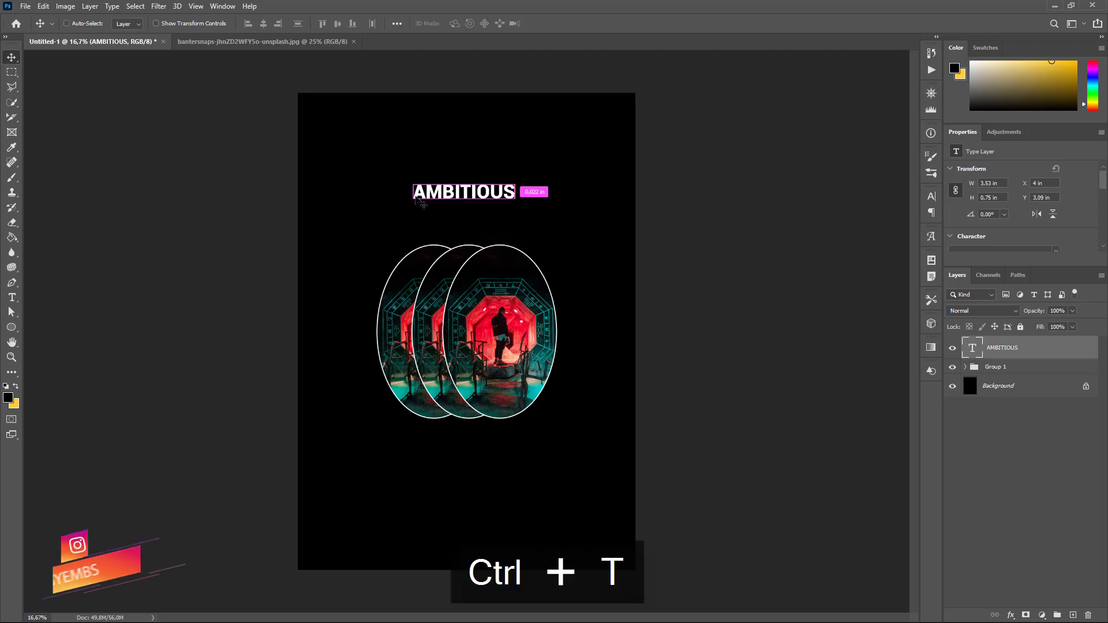
pyautogui.moveTo(515, 182); pyautogui.dragTo(540, 164)
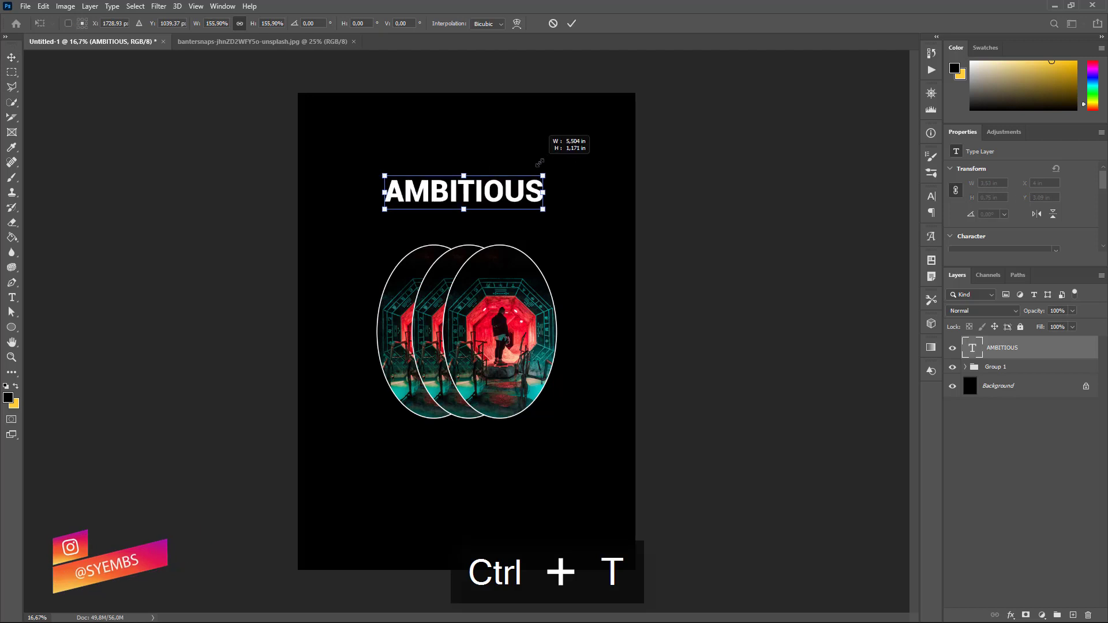
pyautogui.doubleClick(477, 198)
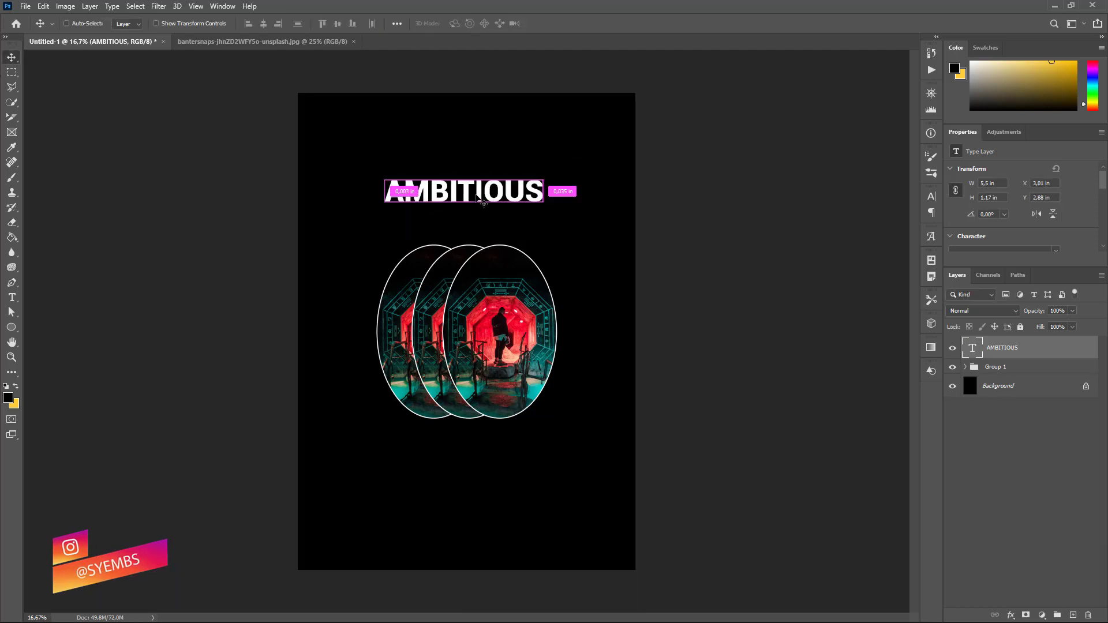
pyautogui.hotkey('ctrl', '=')
pyautogui.hotkey('ctrl', '=')
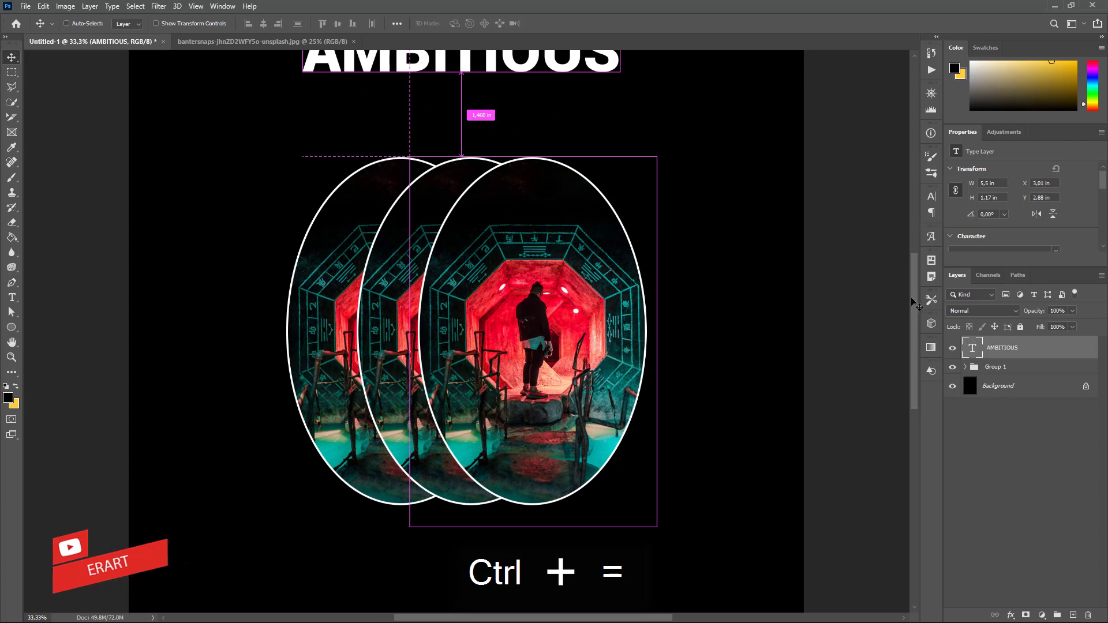
pyautogui.moveTo(915, 290); pyautogui.dragTo(914, 237)
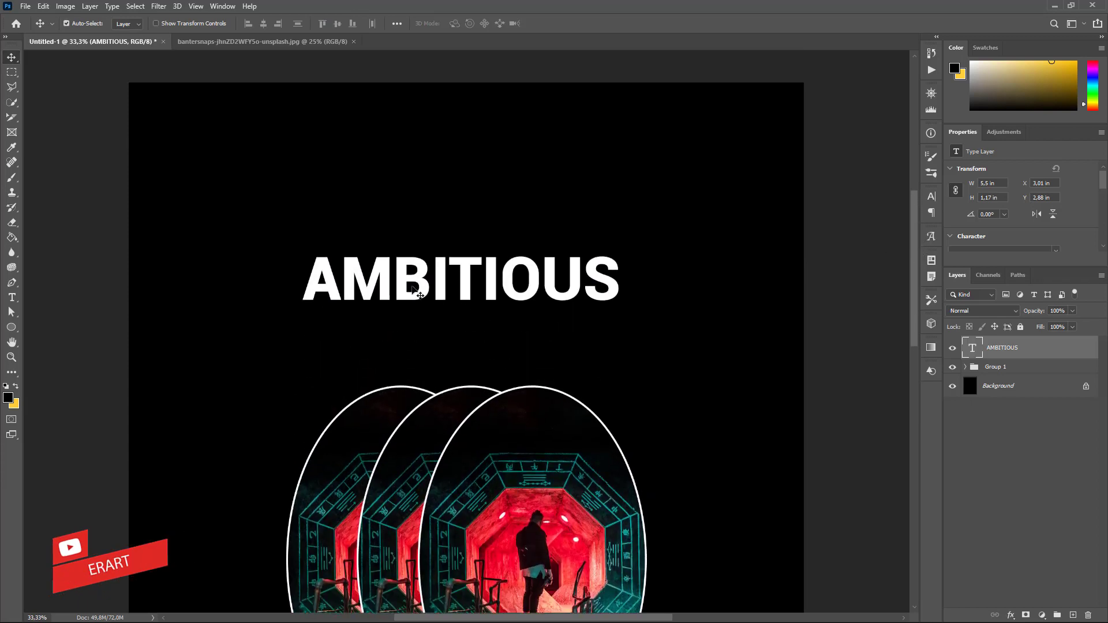
pyautogui.hotkey('ctrl', 't')
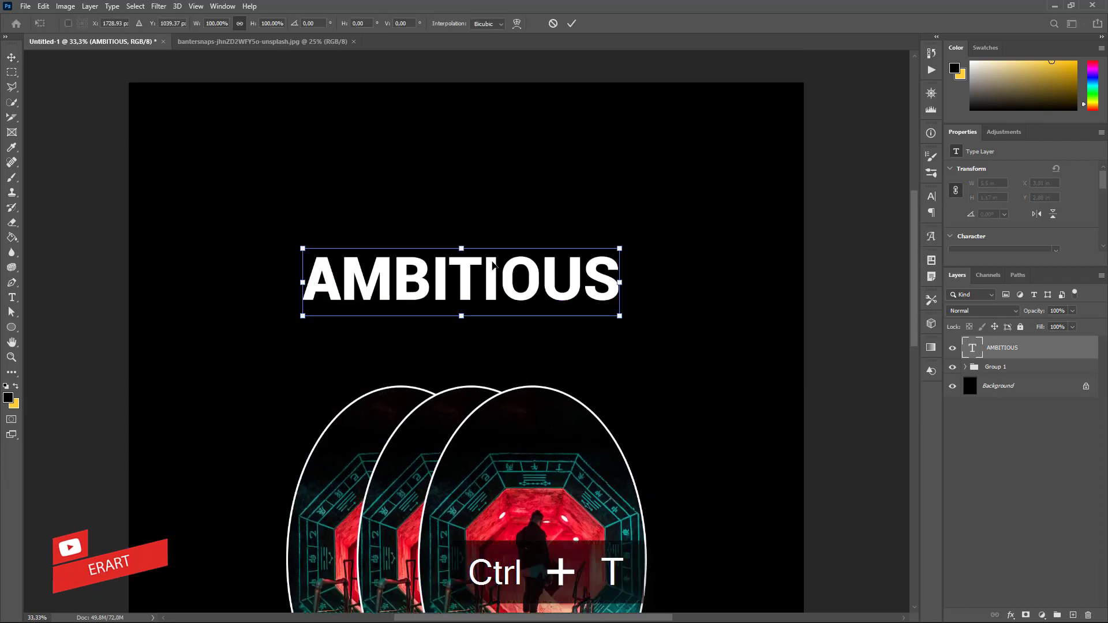
# Convert the AMBITIOUS text layer to a smart object
pyautogui.rightClick(512, 264)
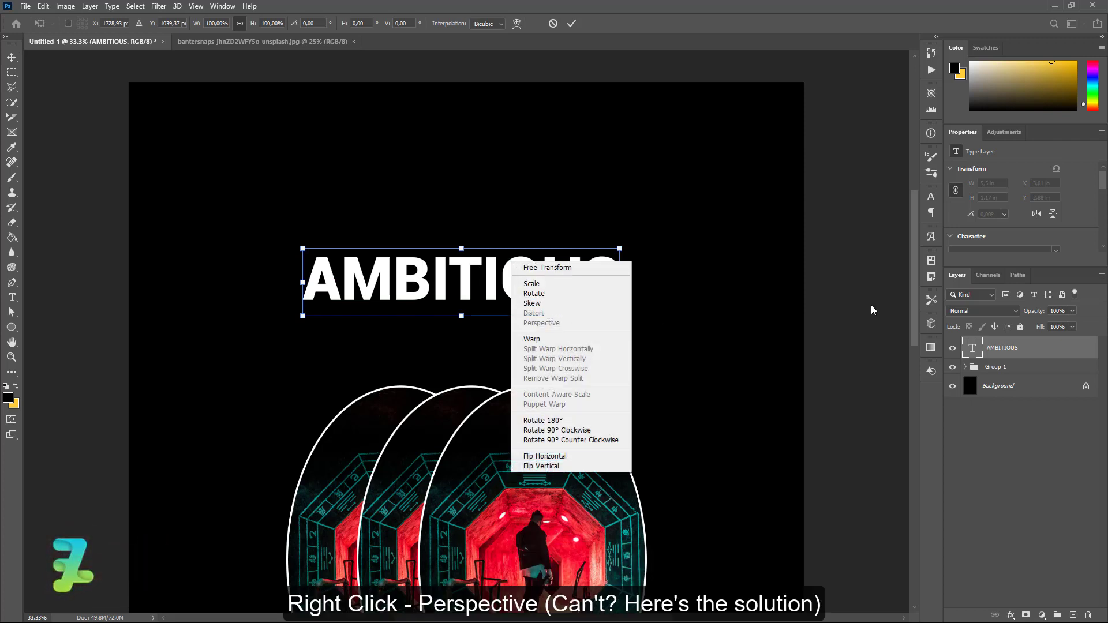
pyautogui.press('Escape')
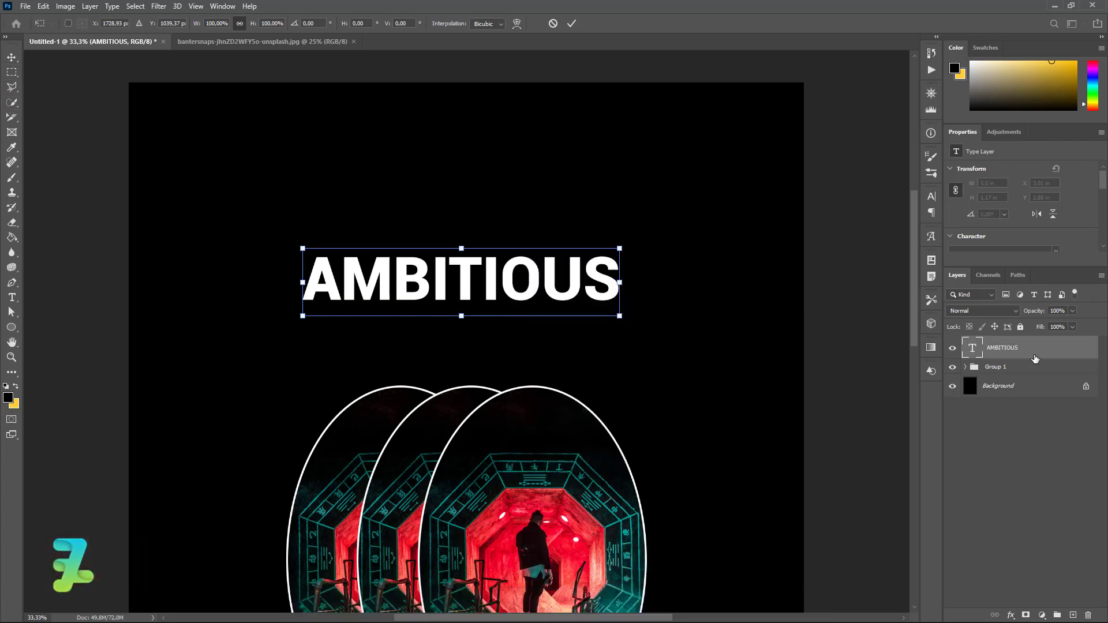
pyautogui.press('Escape')
pyautogui.rightClick(1035, 358)
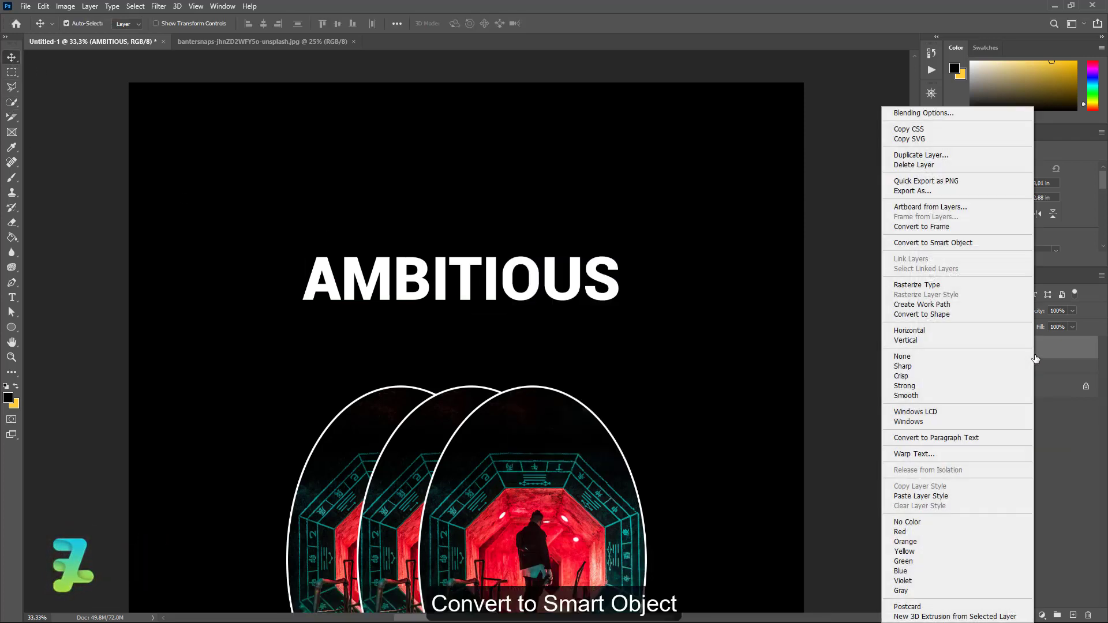
pyautogui.click(923, 243)
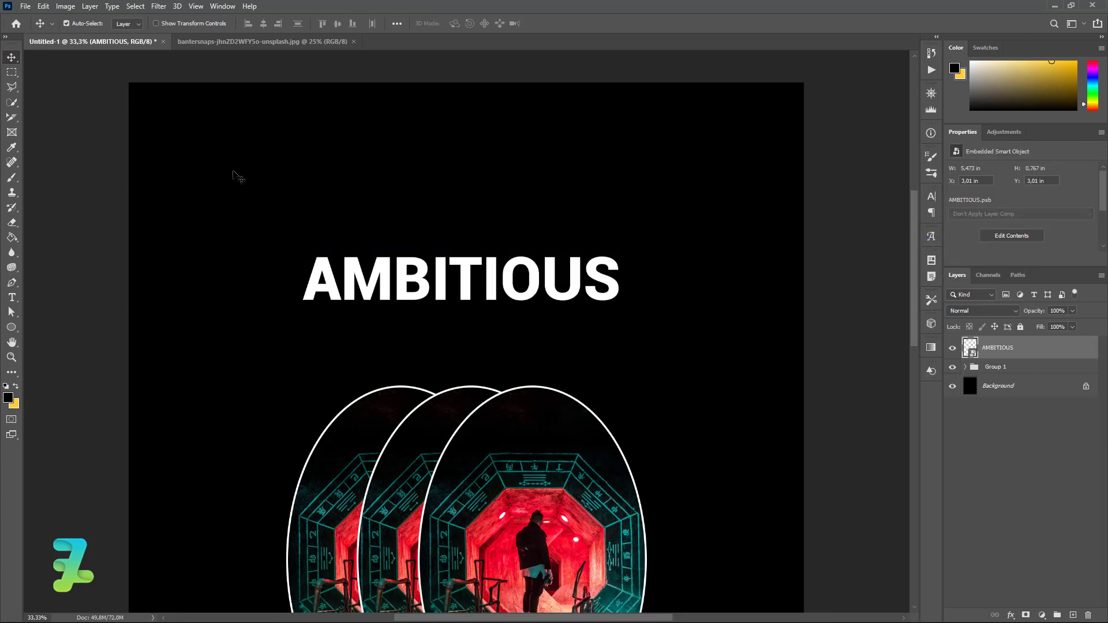
# Taper AMBITIOUS in perspective, large left and narrowing right, and move it higher
pyautogui.hotkey('ctrl', 't')
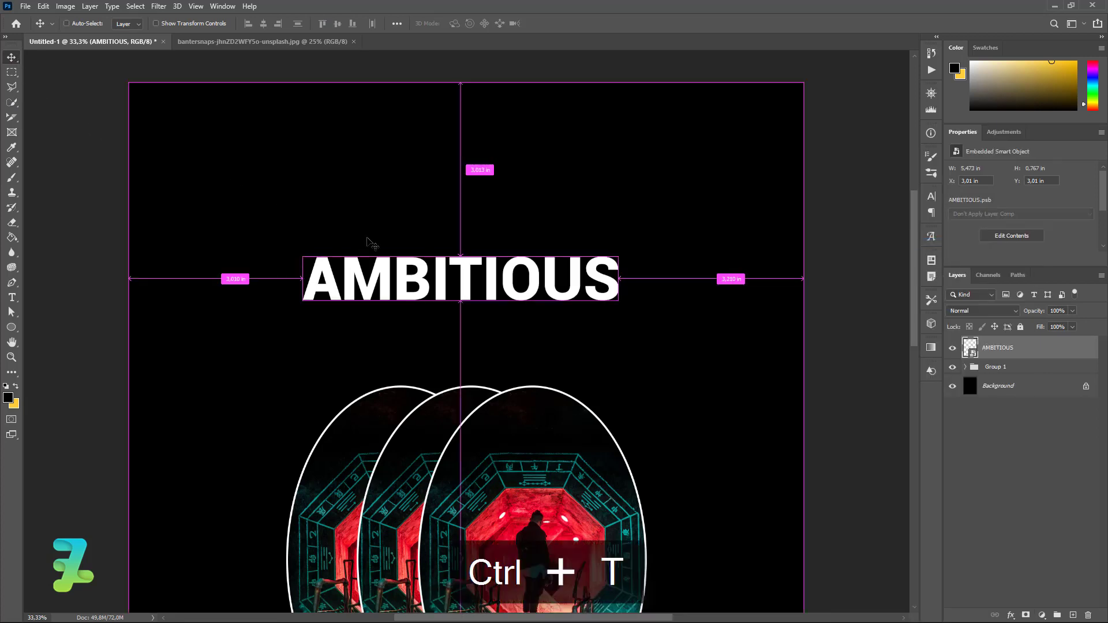
pyautogui.rightClick(604, 276)
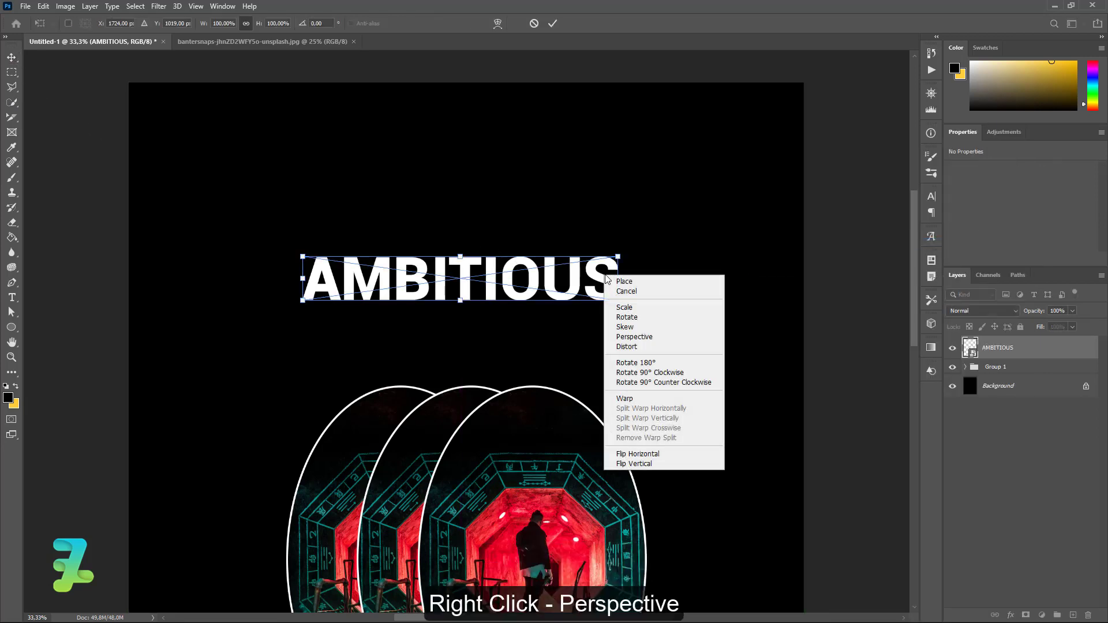
pyautogui.click(633, 337)
pyautogui.moveTo(618, 257); pyautogui.dragTo(620, 266)
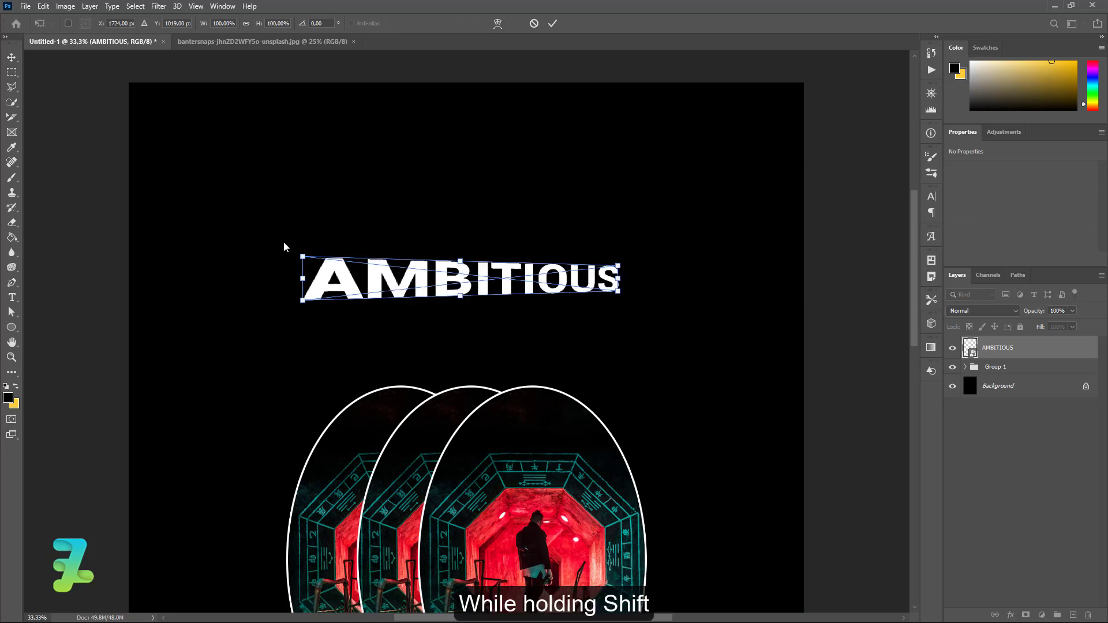
pyautogui.moveTo(304, 257); pyautogui.dragTo(311, 245)
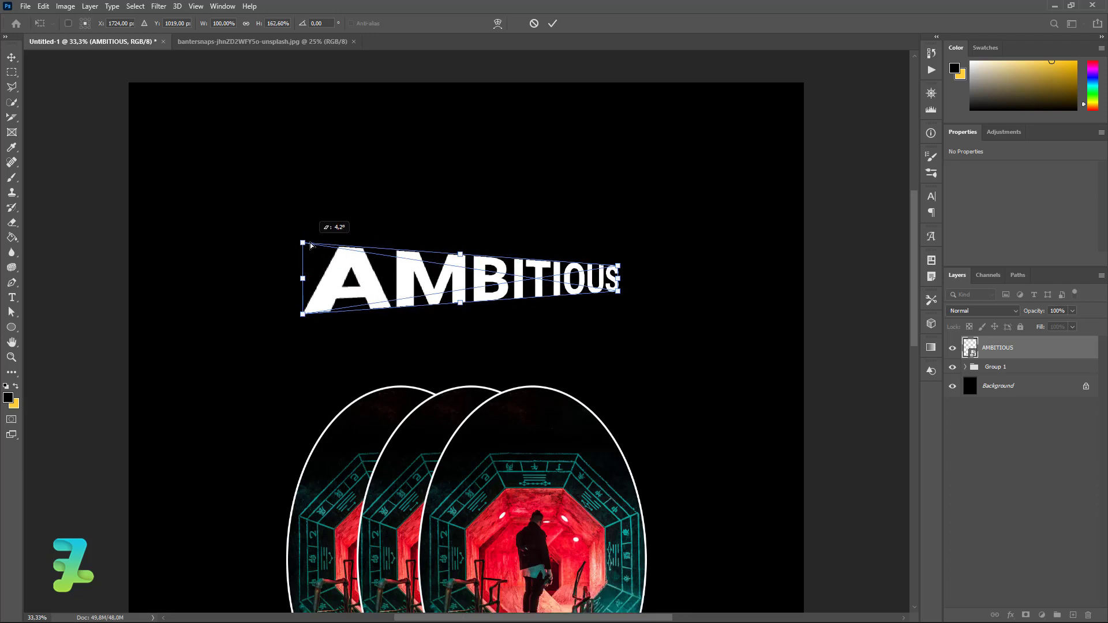
pyautogui.moveTo(311, 245); pyautogui.dragTo(314, 247)
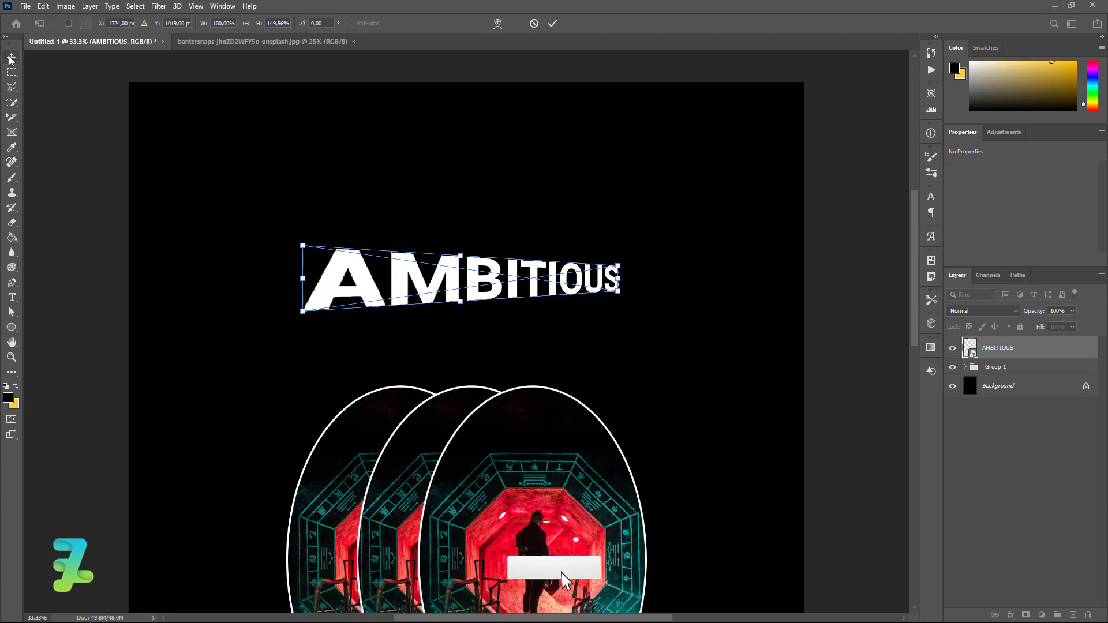
pyautogui.press('Return')
pyautogui.moveTo(494, 287); pyautogui.dragTo(500, 237)
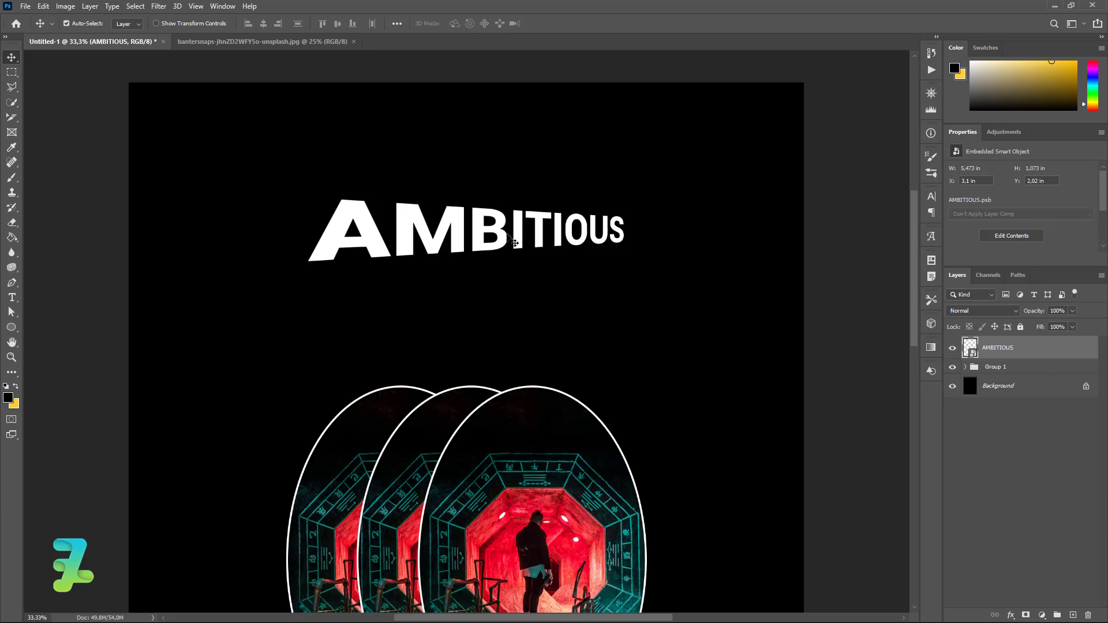
pyautogui.moveTo(513, 241); pyautogui.dragTo(518, 266)
# Duplicate AMBITIOUS, stack the copy above it, and rotate it about 4°
pyautogui.hotkey('ctrl', 'j')
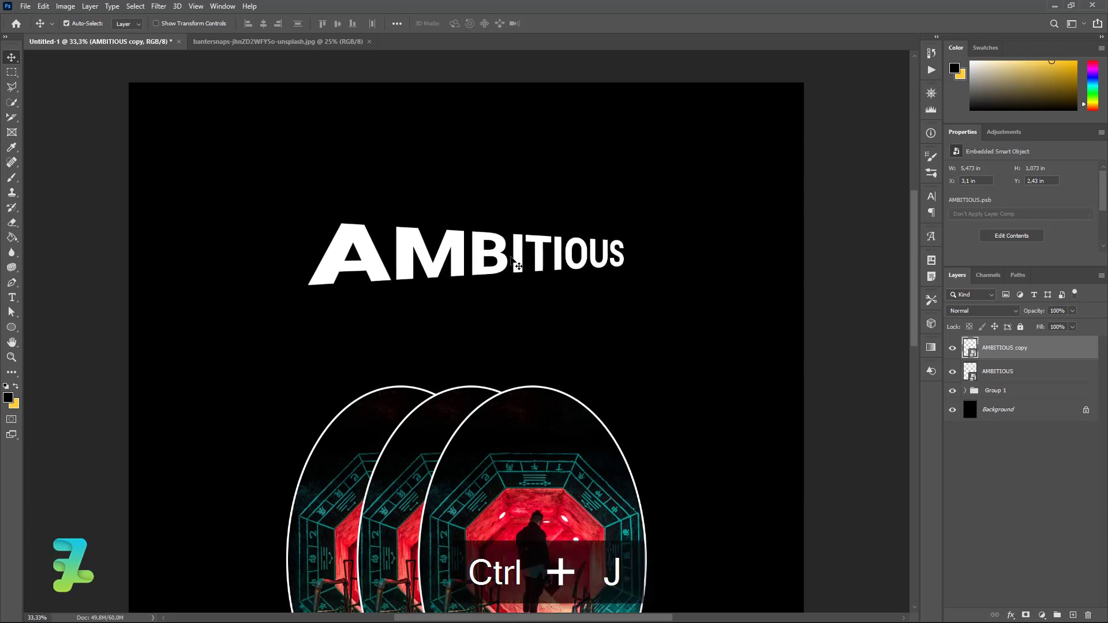
pyautogui.keyDown('shift'); pyautogui.click(514, 231); pyautogui.keyUp('shift')
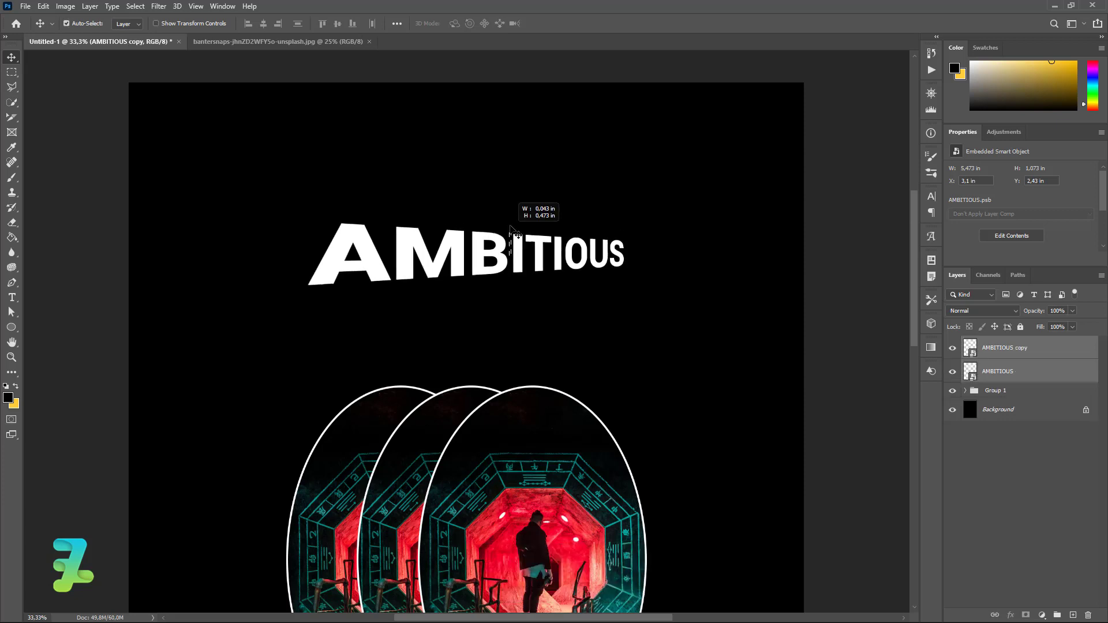
pyautogui.click(963, 347)
pyautogui.moveTo(542, 261); pyautogui.dragTo(547, 209)
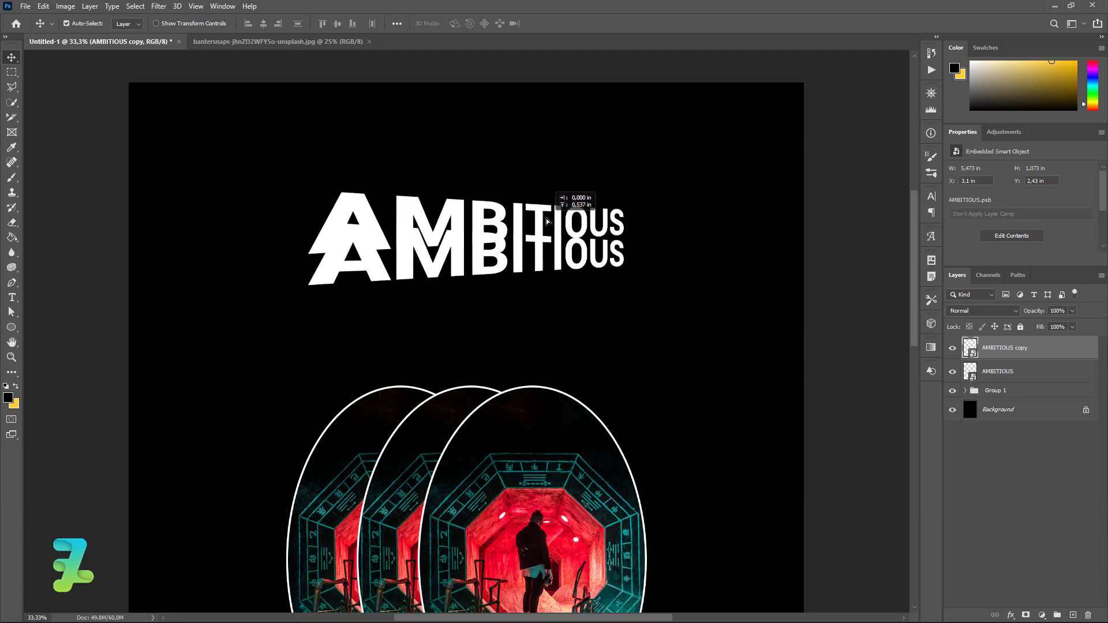
pyautogui.hotkey('ctrl', 't')
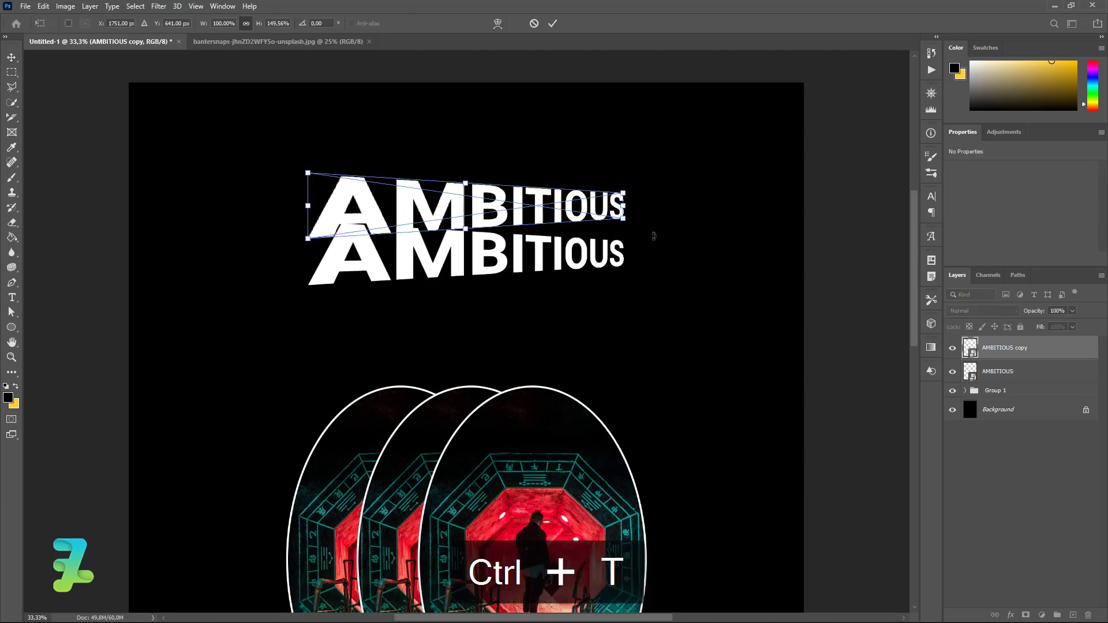
pyautogui.moveTo(668, 234)
pyautogui.mouseDown()
pyautogui.moveTo(654, 264)
pyautogui.moveTo(663, 250)
pyautogui.mouseUp()
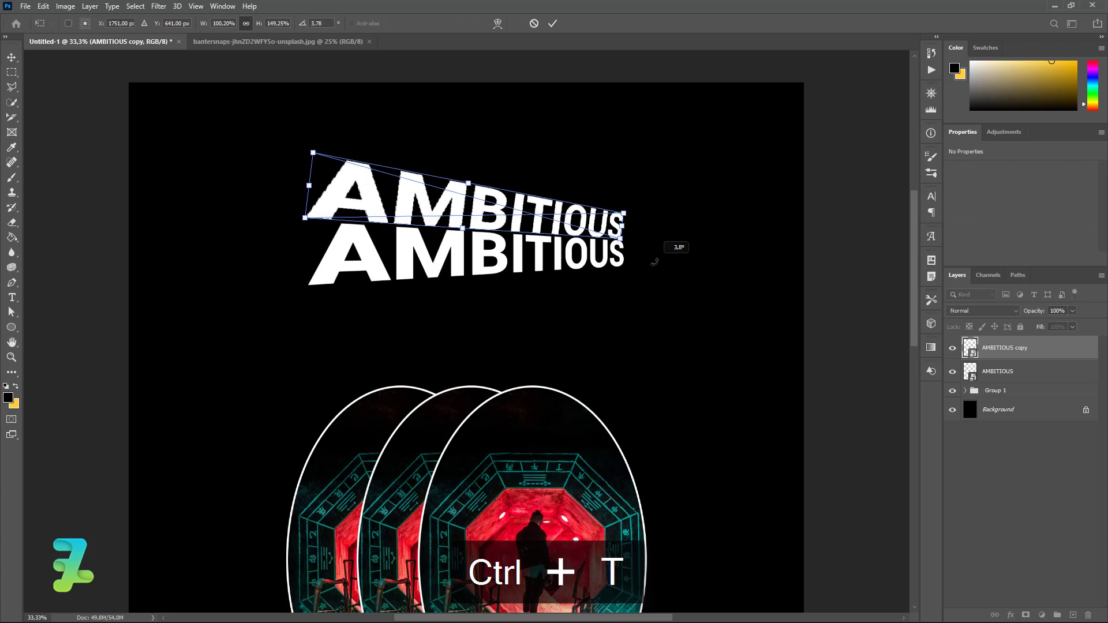
pyautogui.click(8, 62)
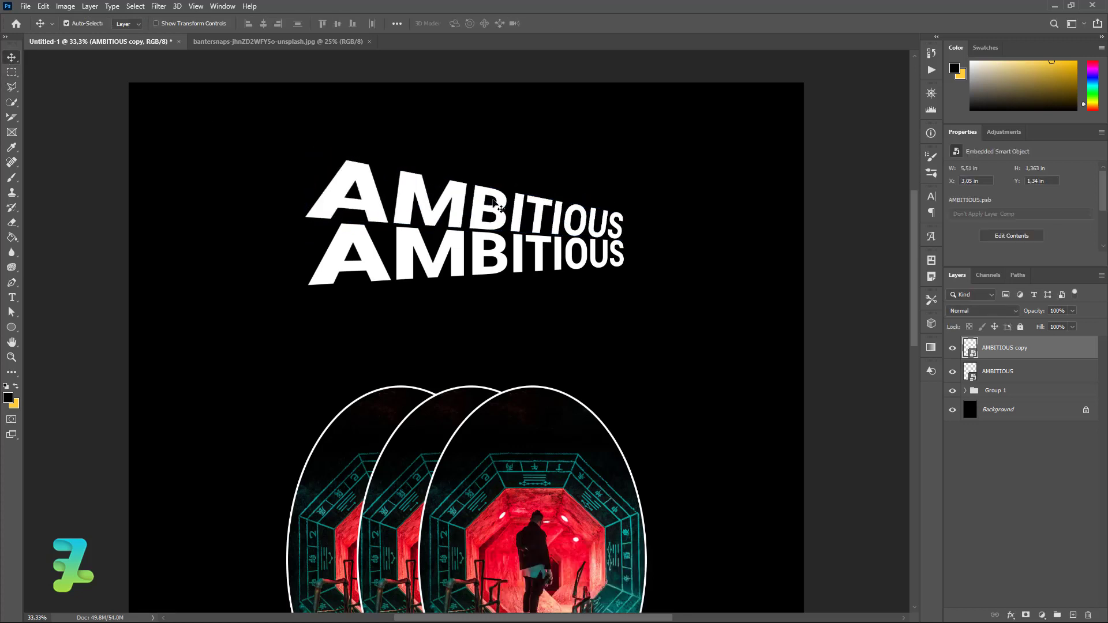
pyautogui.moveTo(498, 202); pyautogui.dragTo(503, 204)
pyautogui.press('Down')
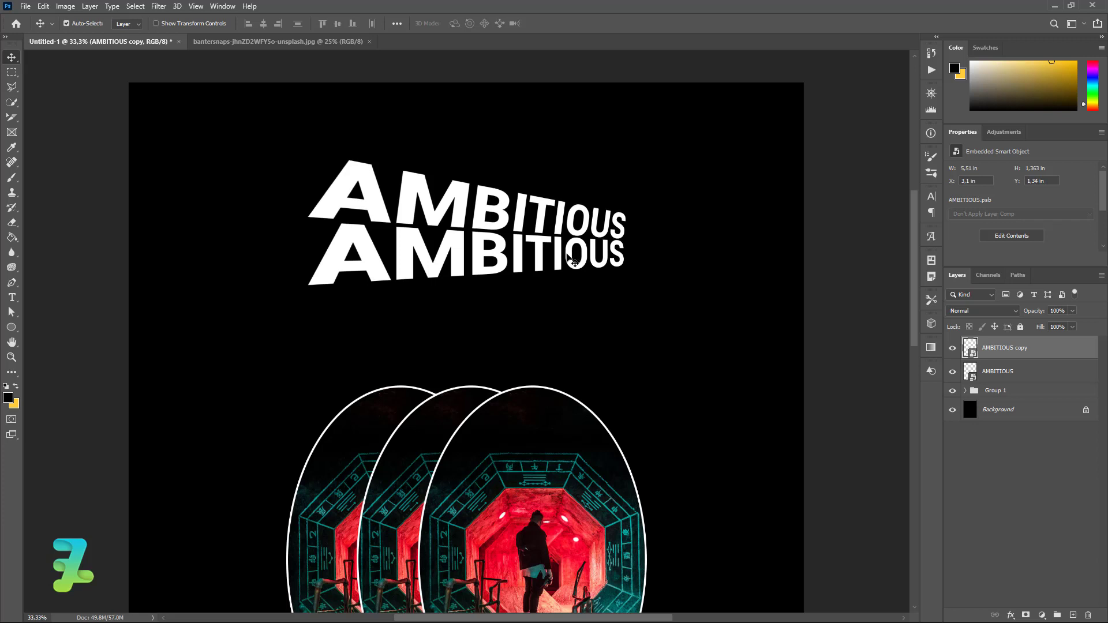
# Add AMBITIOUS copy 2 on top of the stack, rotated about 10°
pyautogui.hotkey('ctrl', 'j')
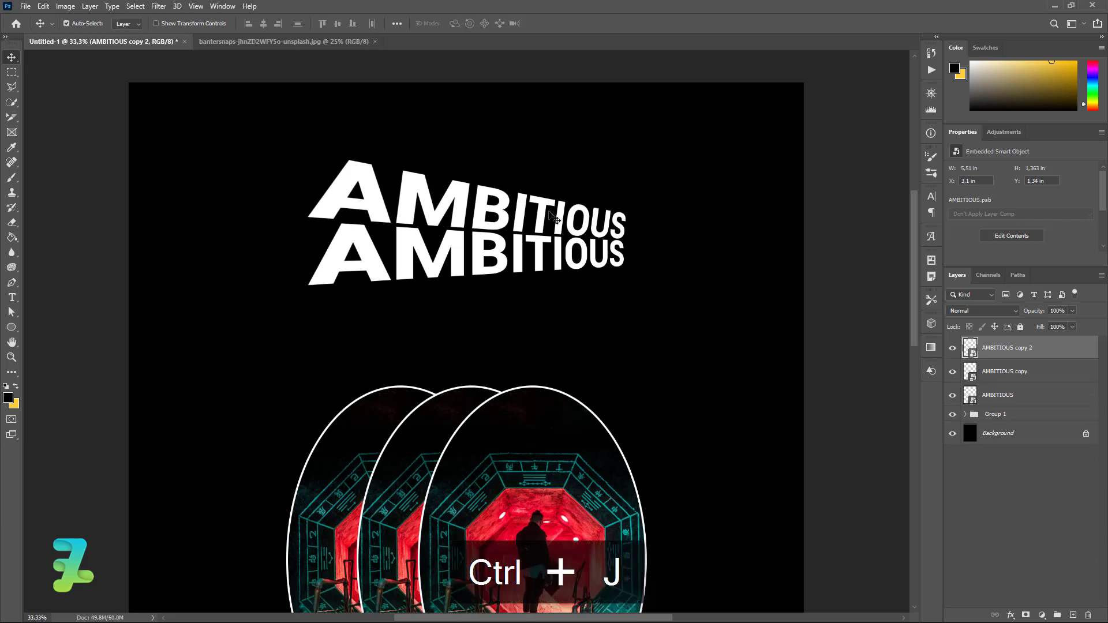
pyautogui.moveTo(548, 224); pyautogui.dragTo(547, 199)
pyautogui.hotkey('ctrl', 't')
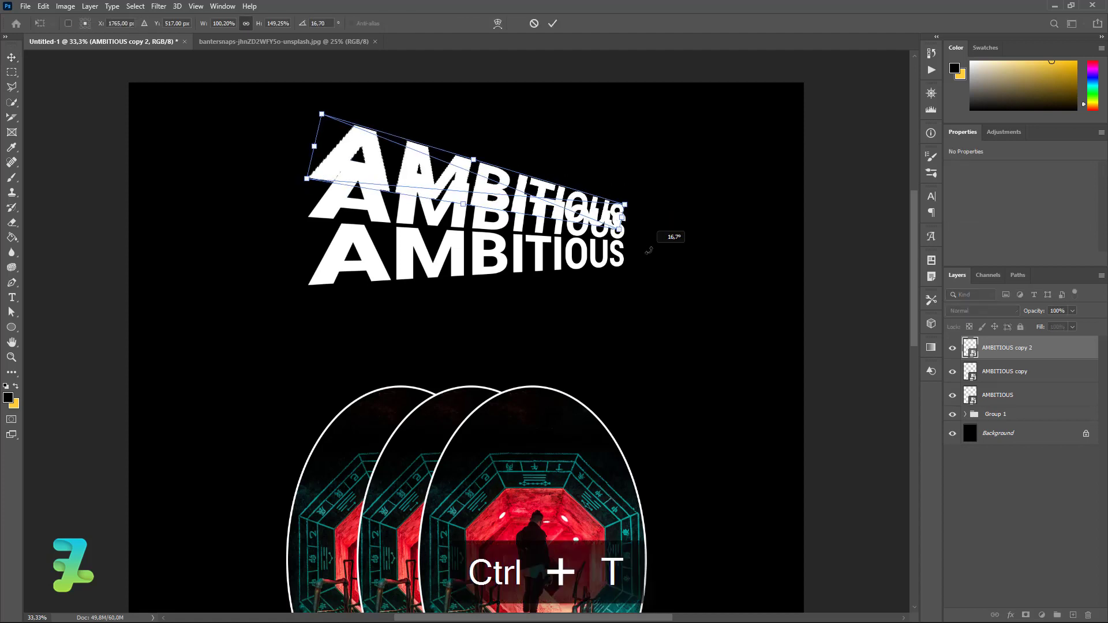
pyautogui.moveTo(645, 251); pyautogui.dragTo(648, 242)
pyautogui.moveTo(557, 206)
pyautogui.mouseDown()
pyautogui.moveTo(563, 185)
pyautogui.moveTo(566, 201)
pyautogui.mouseUp()
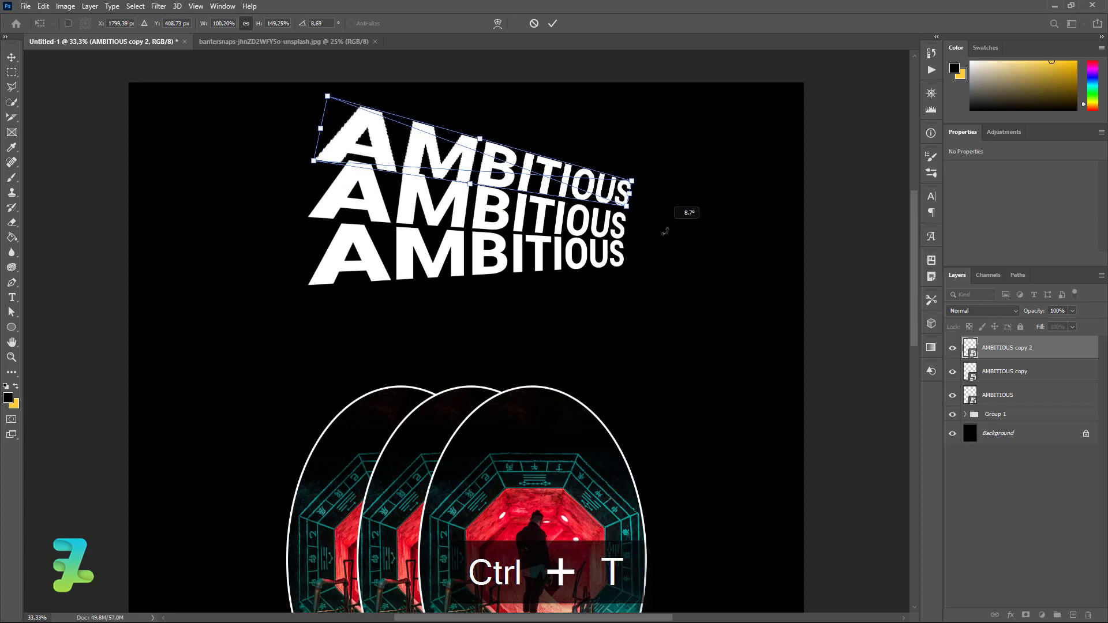
pyautogui.moveTo(663, 226); pyautogui.dragTo(666, 237)
pyautogui.press('Down')
pyautogui.press('Down')
pyautogui.press('Down')
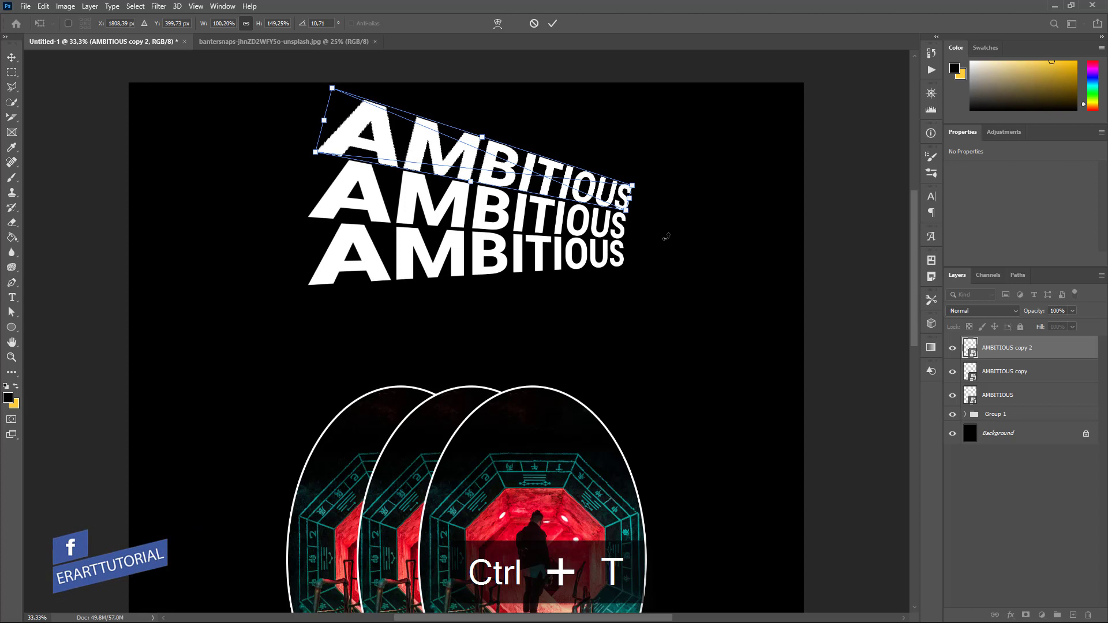
pyautogui.press('Return')
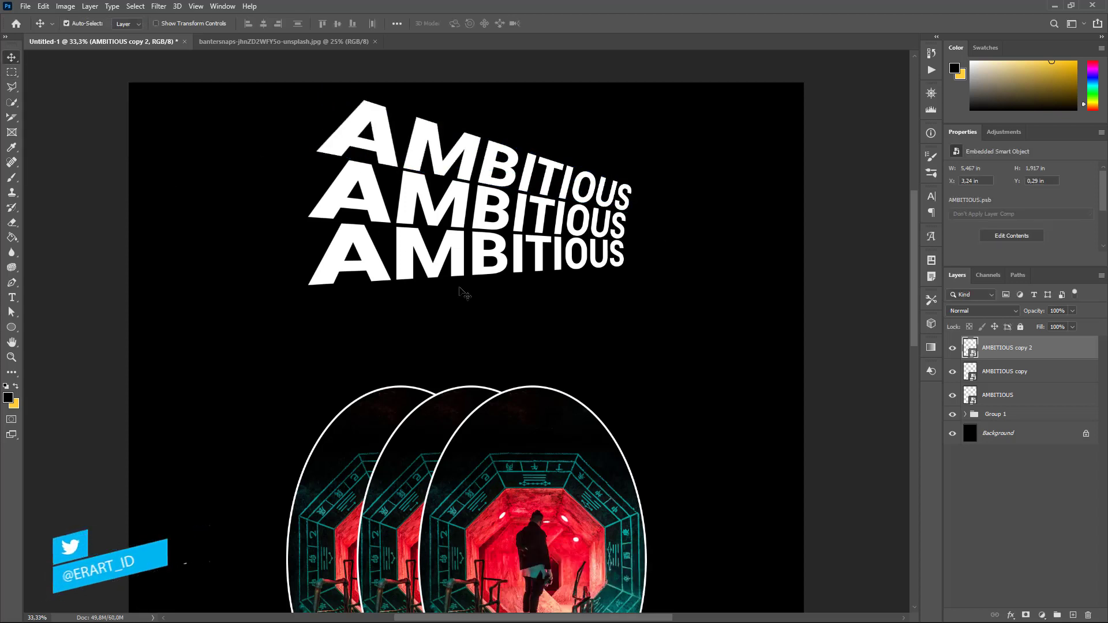
pyautogui.click(459, 263)
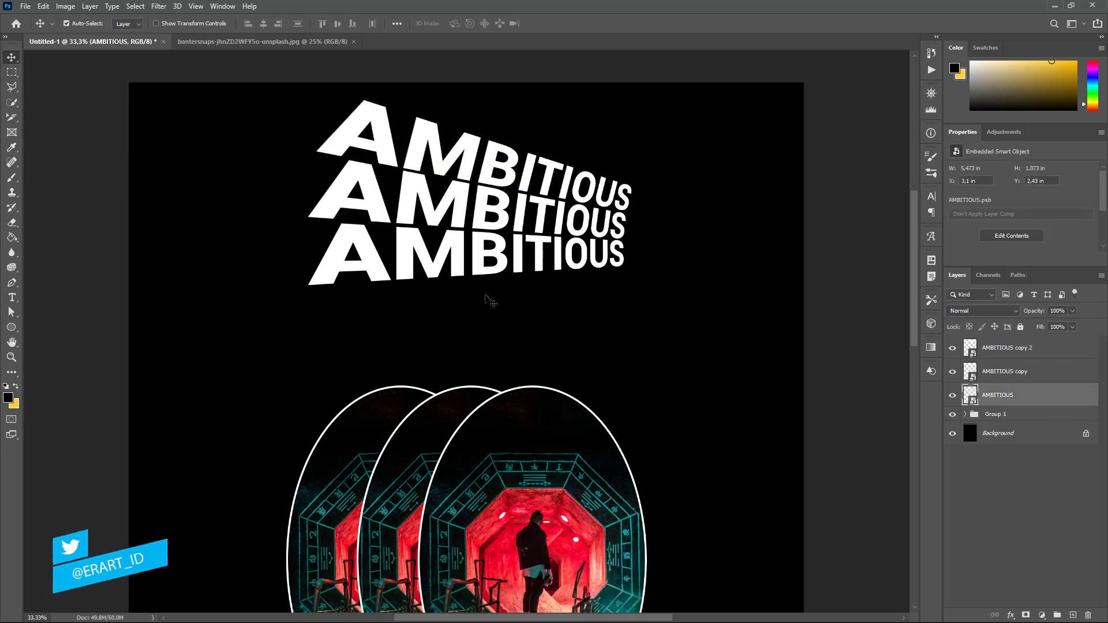
# Create AMBITIOUS copy 3 below the stack, rotated about −4° and nudged into place
pyautogui.hotkey('ctrl', 'j')
pyautogui.moveTo(454, 267); pyautogui.dragTo(458, 331)
pyautogui.hotkey('ctrl', 't')
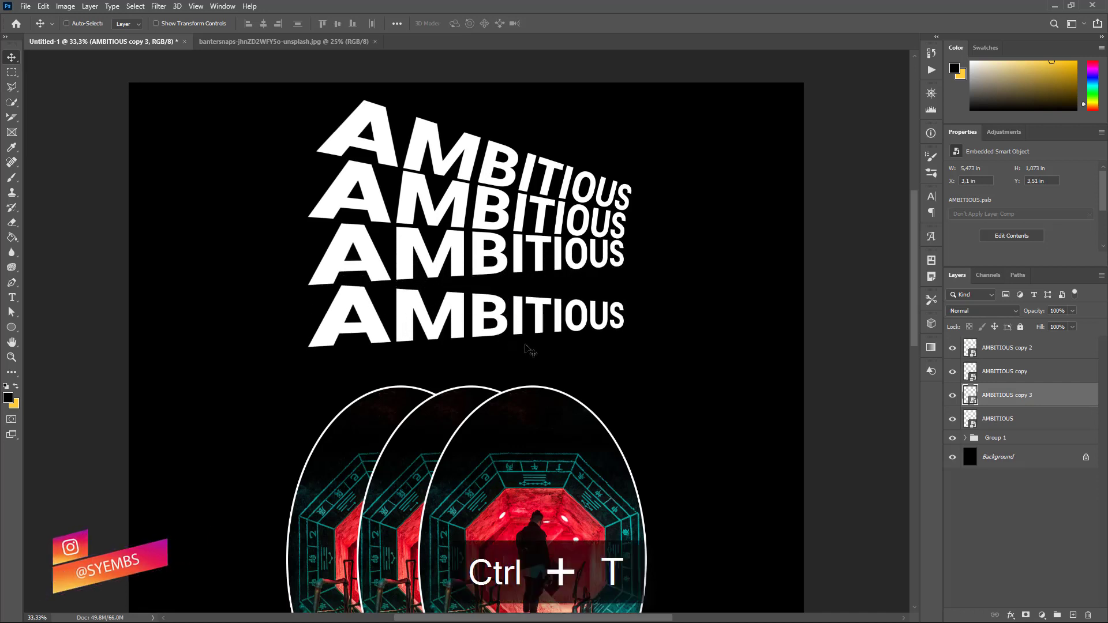
pyautogui.moveTo(679, 320); pyautogui.dragTo(664, 342)
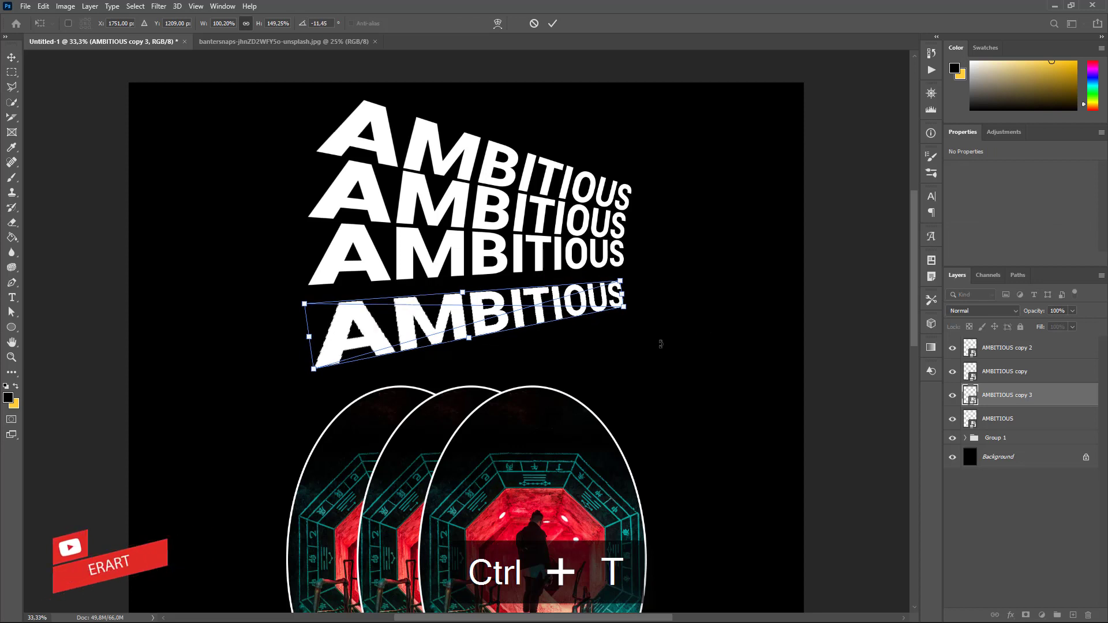
pyautogui.hotkey('shift', 'Up')
pyautogui.hotkey('shift', 'Up')
pyautogui.hotkey('shift', 'Up')
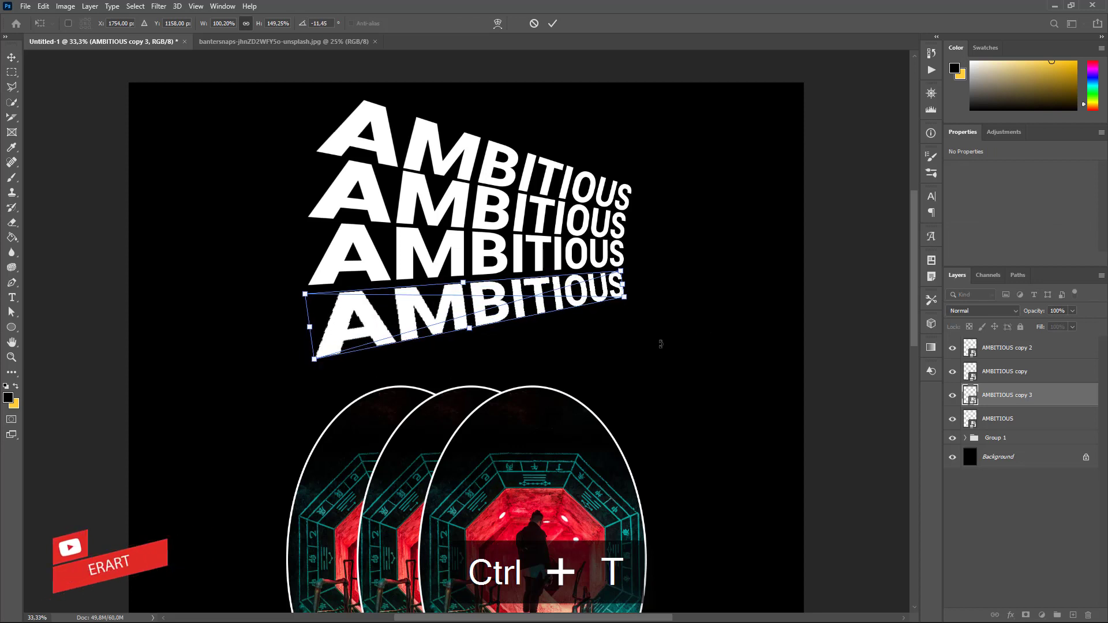
pyautogui.press('Up')
pyautogui.press('Up')
pyautogui.press('Up')
pyautogui.press('Right')
pyautogui.press('Right')
pyautogui.press('Right')
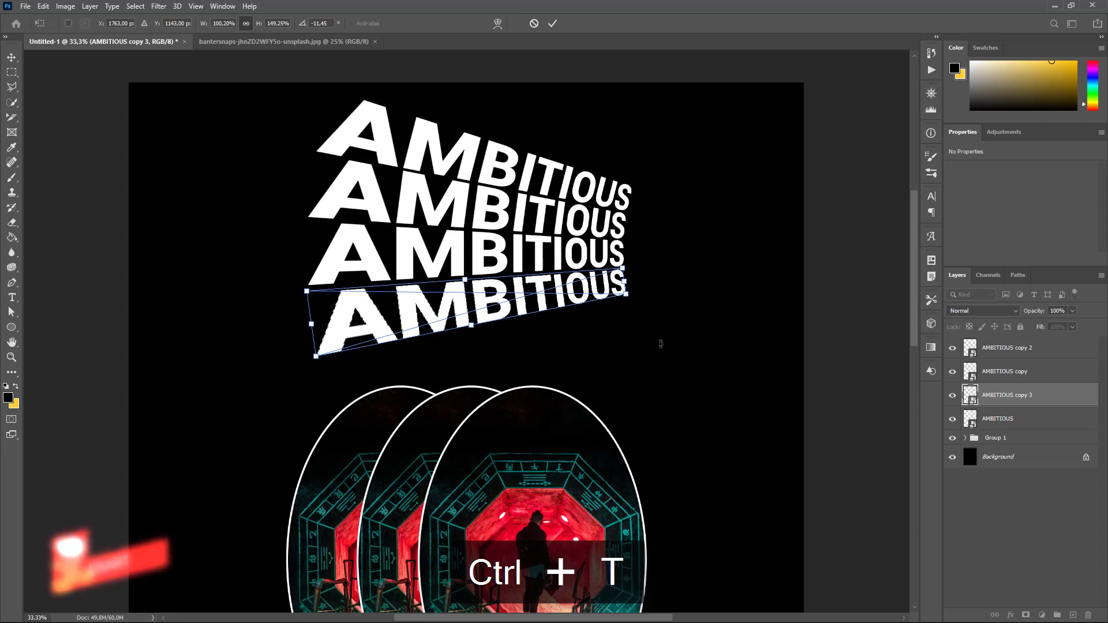
pyautogui.press('Down')
pyautogui.press('Down')
pyautogui.press('Right')
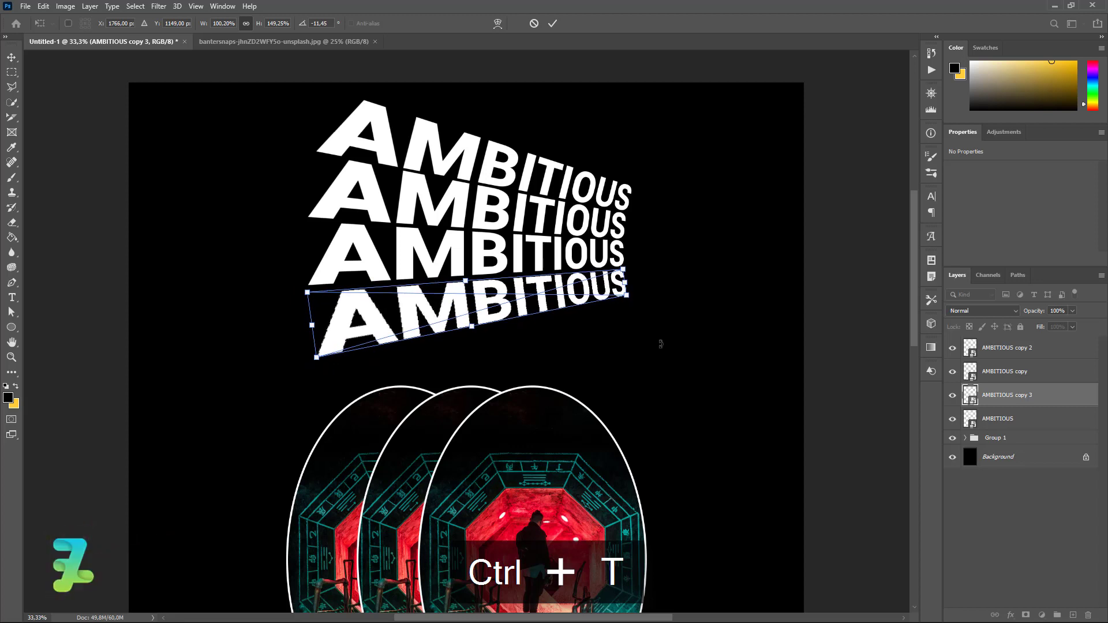
pyautogui.press('Up')
pyautogui.press('Up')
pyautogui.press('Up')
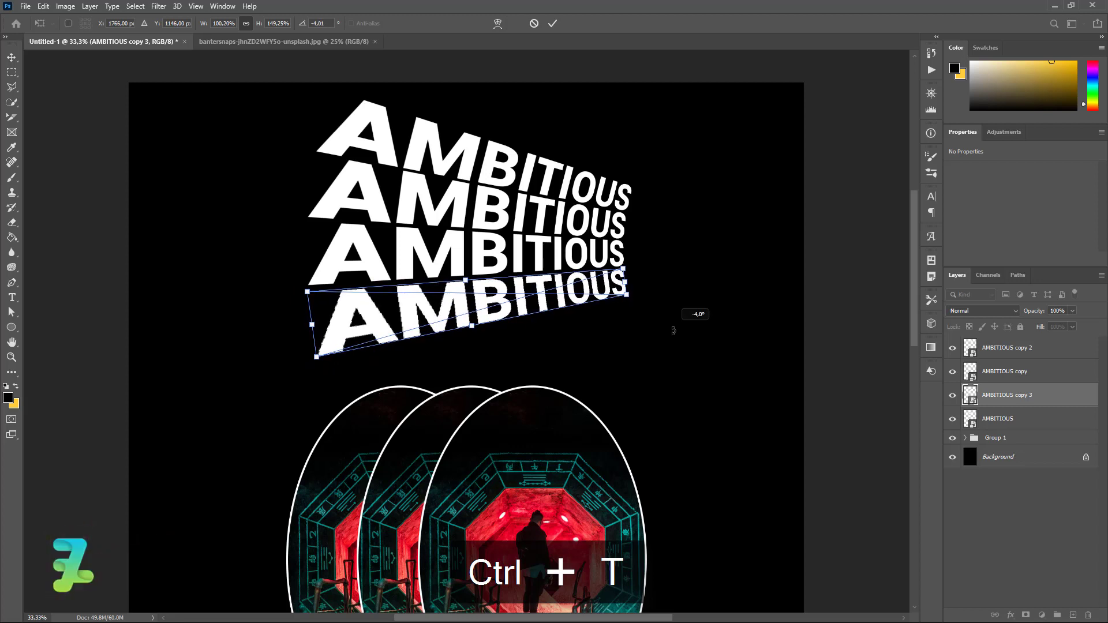
pyautogui.moveTo(673, 331); pyautogui.dragTo(675, 329)
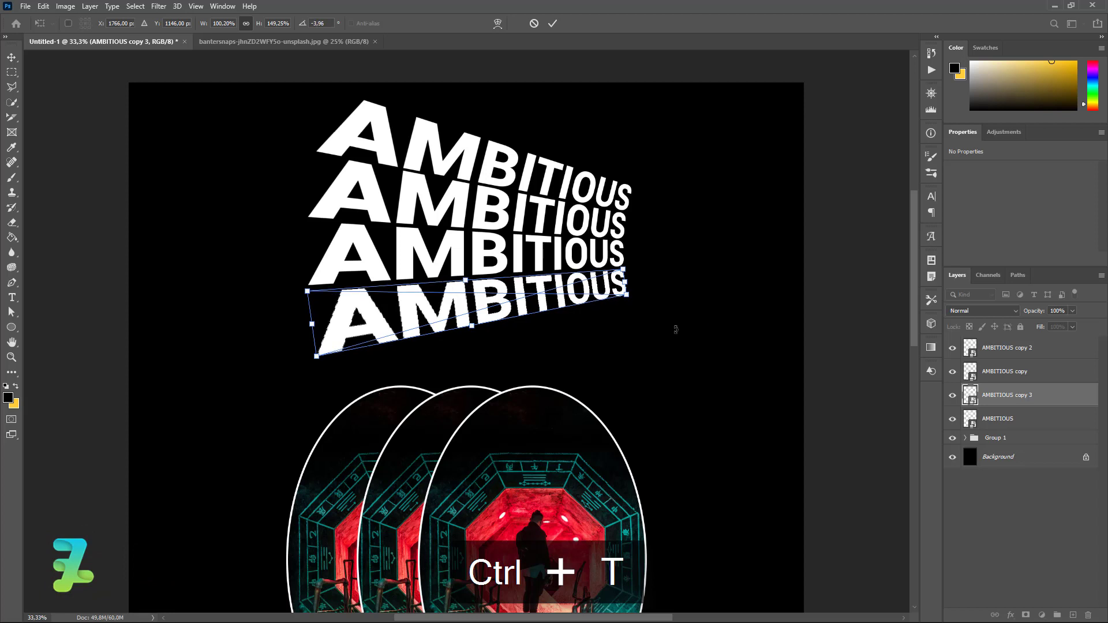
pyautogui.press('Up')
pyautogui.press('Up')
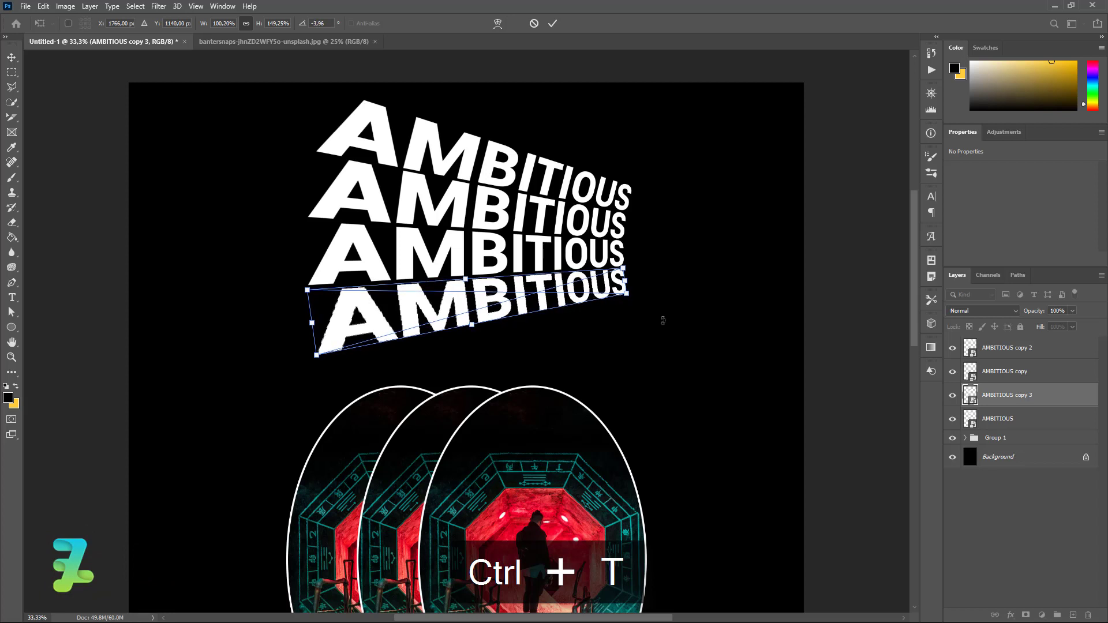
pyautogui.press('Return')
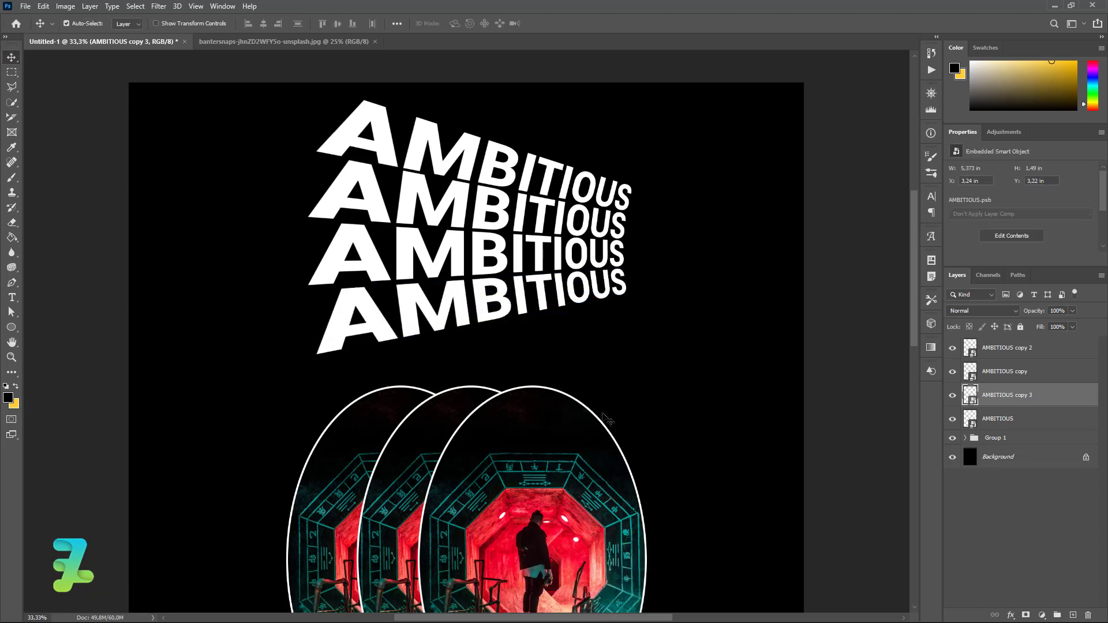
# Duplicate the bottom line as AMBITIOUS copy 4, move it lower, rotate about −10°
pyautogui.hotkey('ctrl', 'j')
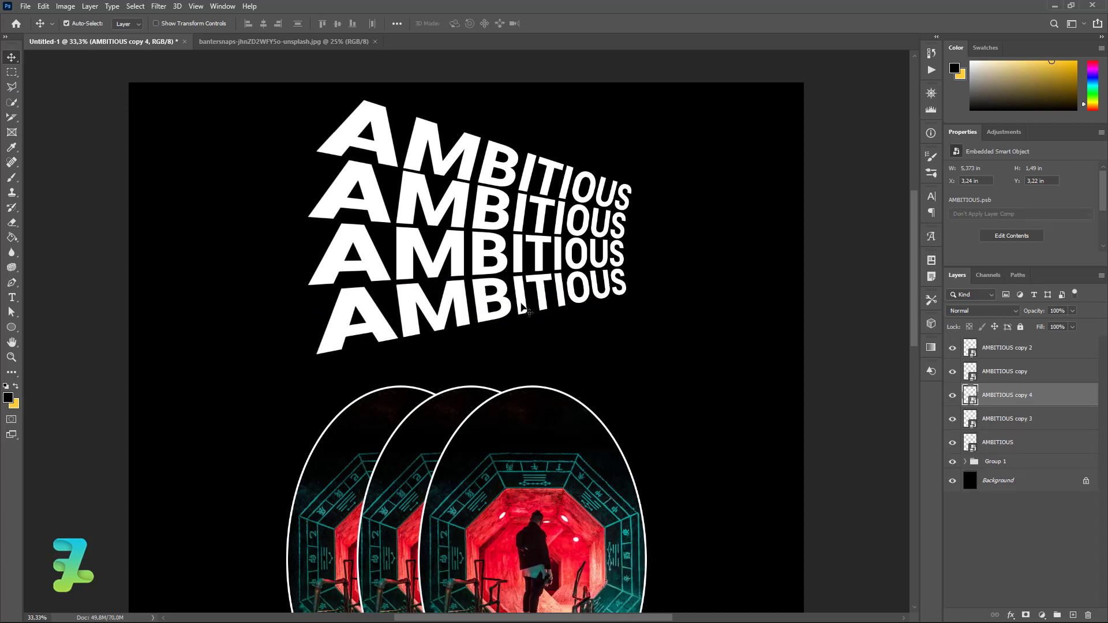
pyautogui.moveTo(519, 317); pyautogui.dragTo(528, 364)
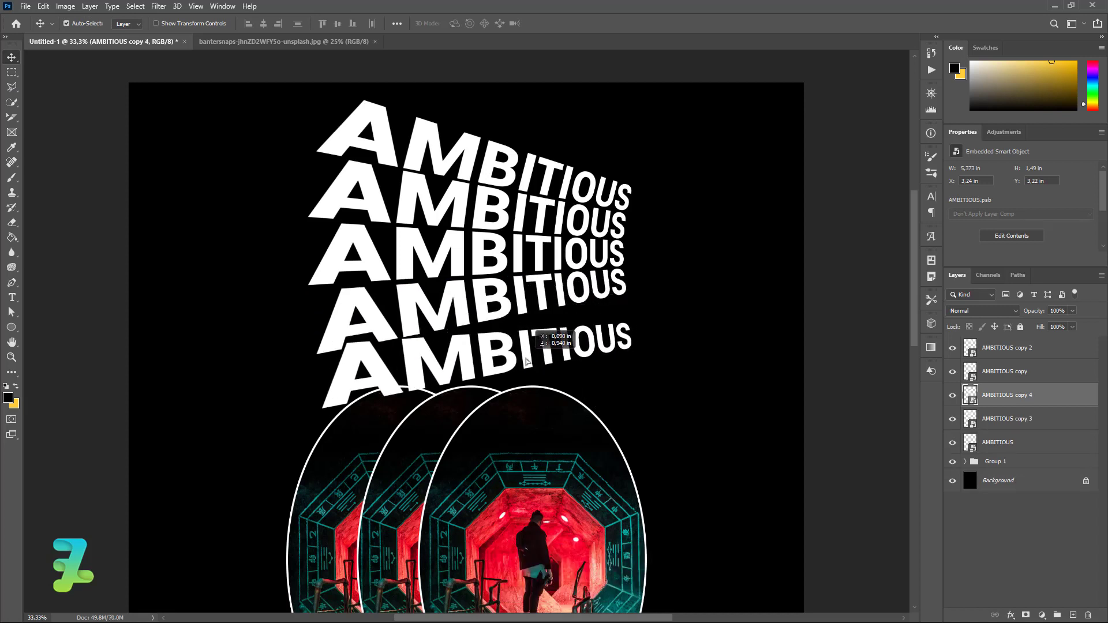
pyautogui.hotkey('ctrl', 't')
pyautogui.moveTo(673, 385); pyautogui.dragTo(676, 363)
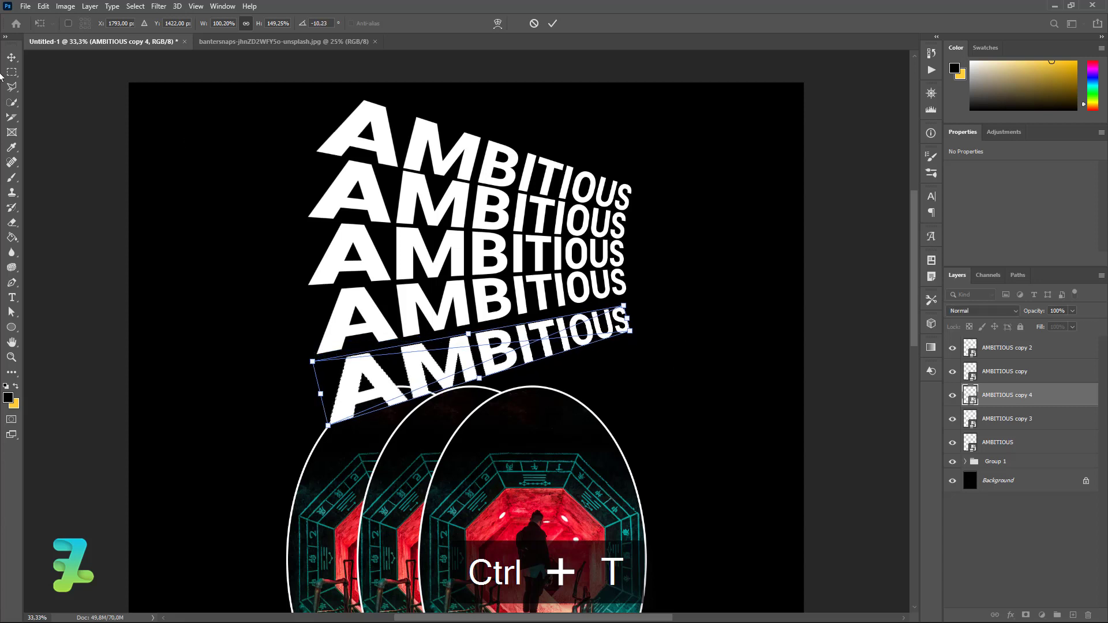
pyautogui.press('Return')
pyautogui.moveTo(558, 330); pyautogui.dragTo(561, 325)
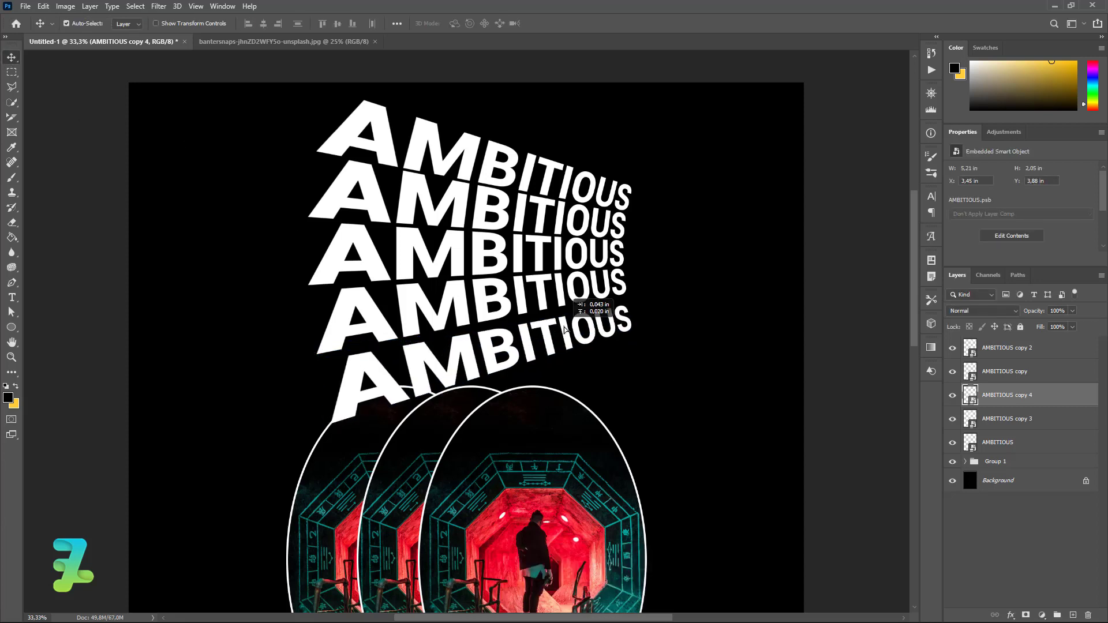
pyautogui.press('Right')
pyautogui.press('Right')
pyautogui.press('Right')
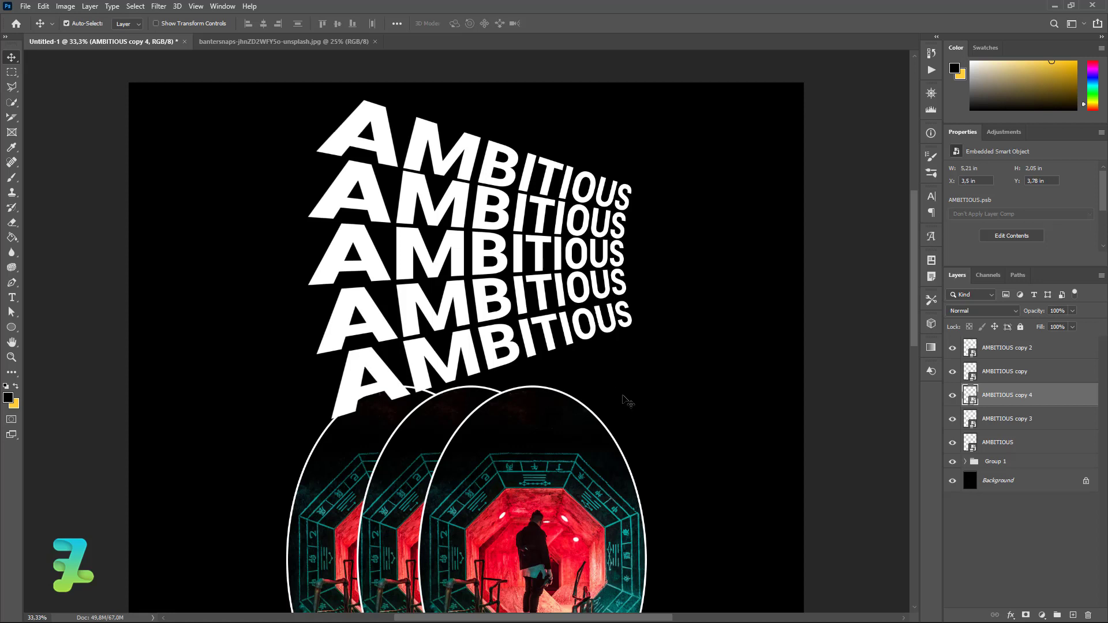
pyautogui.press('Up')
pyautogui.press('Up')
pyautogui.press('Up')
pyautogui.press('Left')
pyautogui.press('Left')
pyautogui.press('Left')
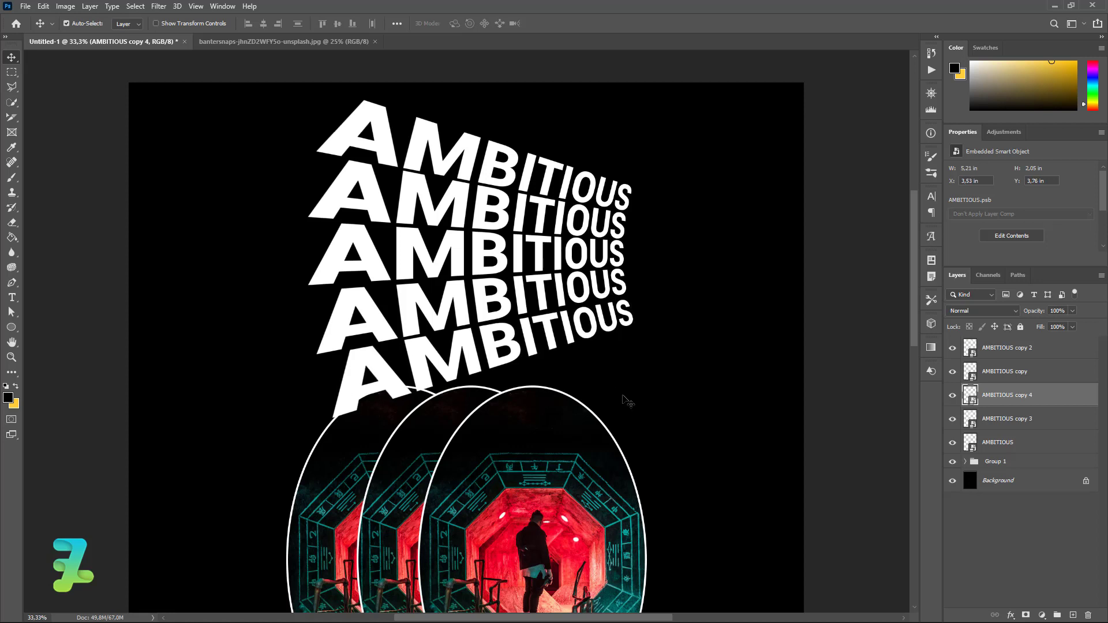
pyautogui.press('Down')
pyautogui.press('Down')
pyautogui.press('Down')
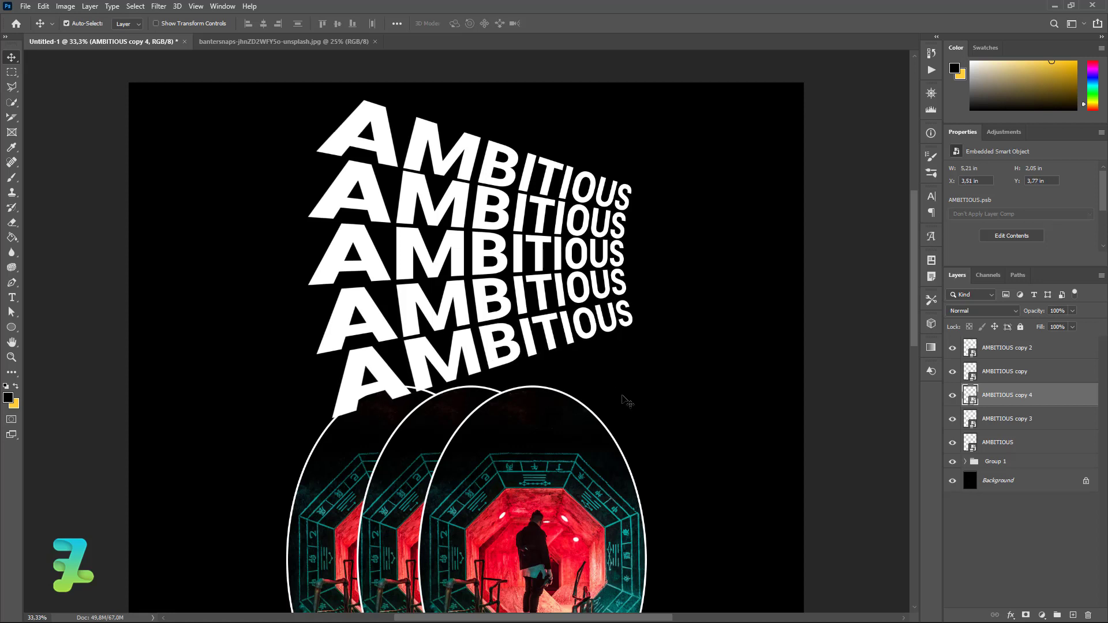
# Refine AMBITIOUS copy 4's tilt to about −11° and nudge it up-right
pyautogui.hotkey('ctrl', 't')
pyautogui.moveTo(623, 398); pyautogui.dragTo(683, 364)
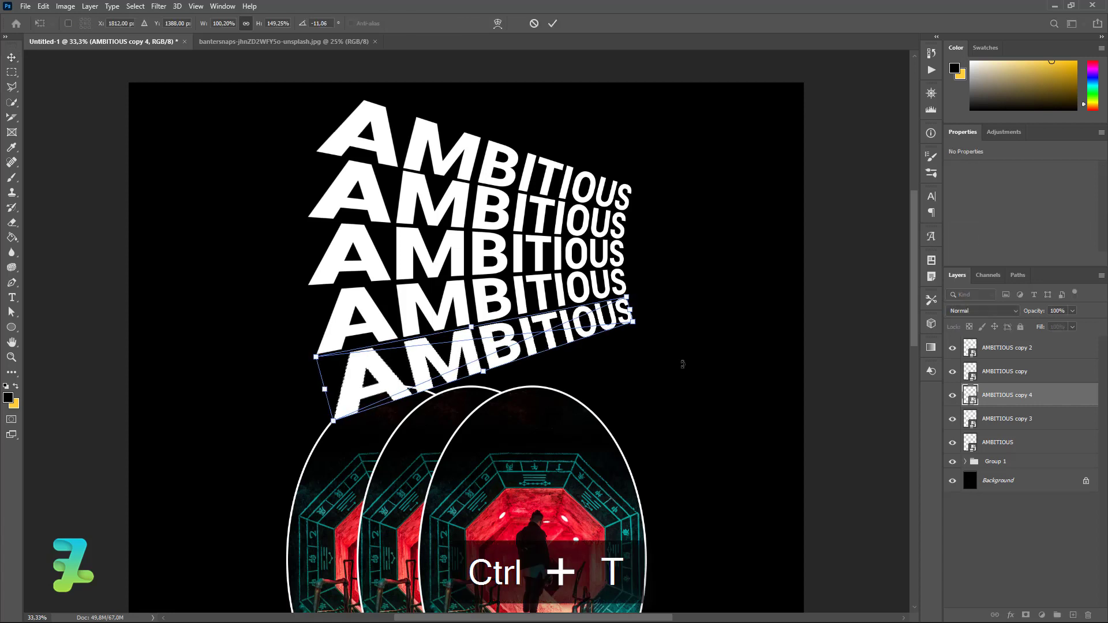
pyautogui.press('Right')
pyautogui.press('Right')
pyautogui.press('Right')
pyautogui.press('Up')
pyautogui.press('Up')
pyautogui.press('Up')
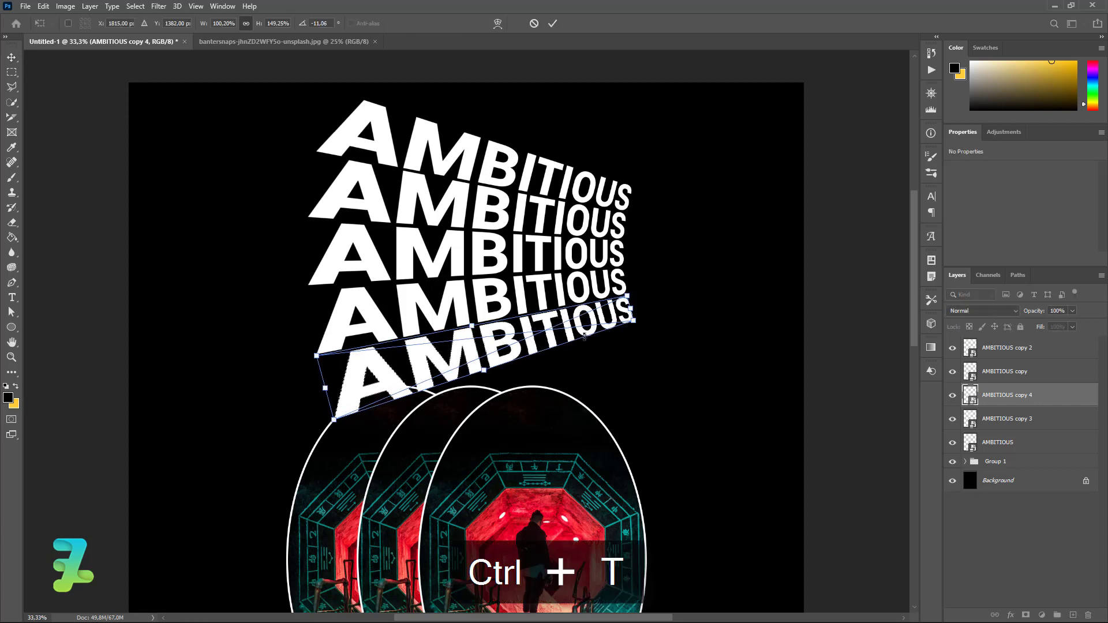
pyautogui.press('Return')
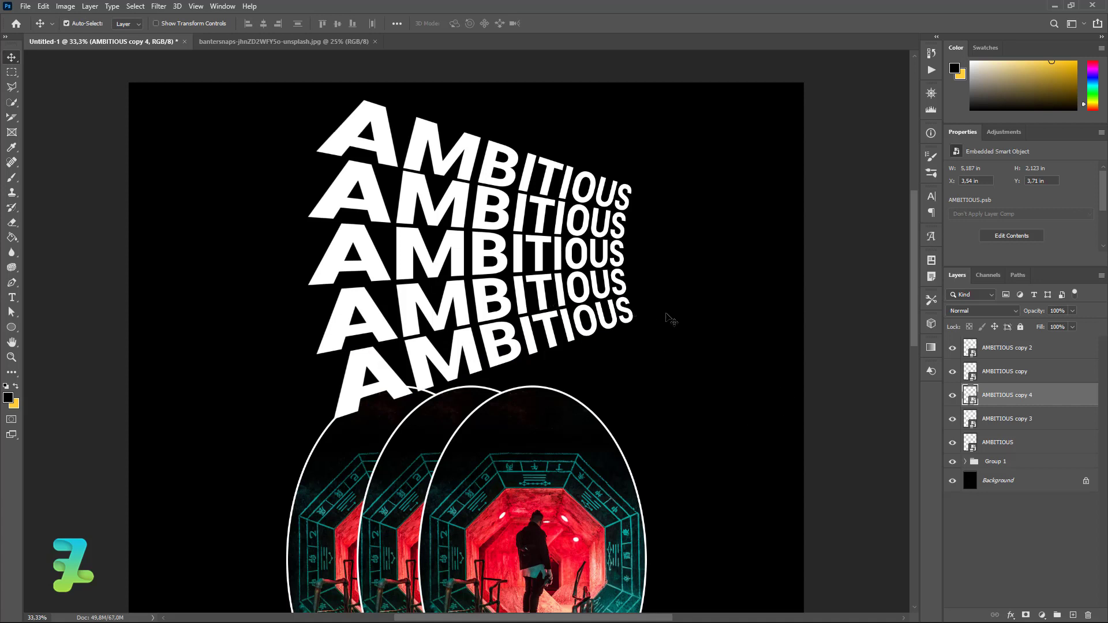
# Paste the saved stroke layer style onto the AMBITIOUS copy layer
pyautogui.click(952, 372)
pyautogui.click(952, 349)
pyautogui.click(1052, 374)
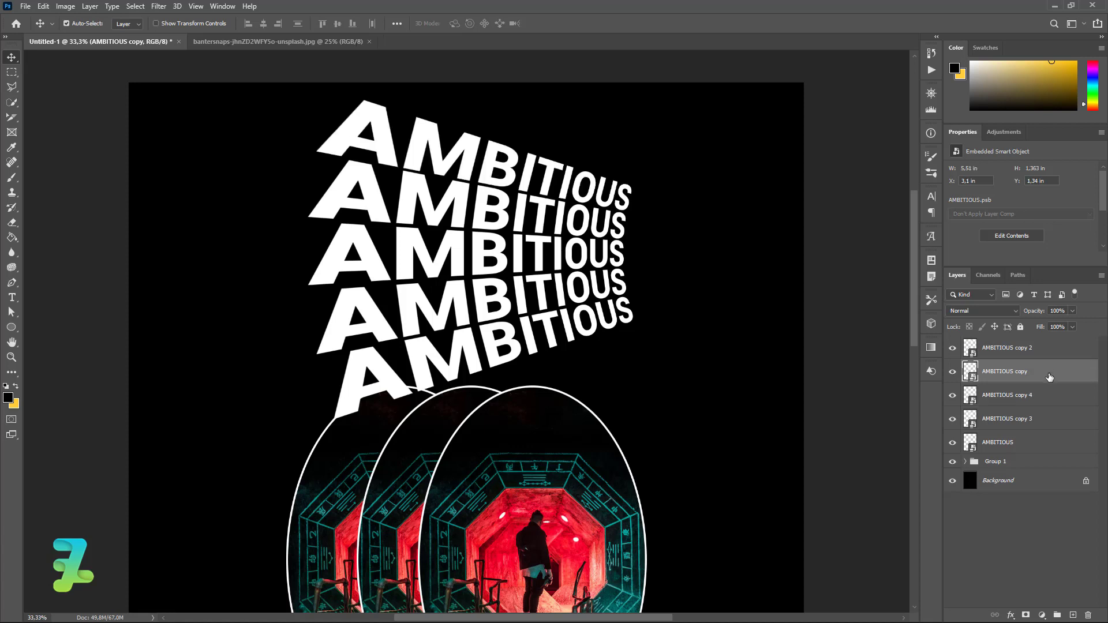
pyautogui.moveTo(1071, 327); pyautogui.dragTo(994, 349)
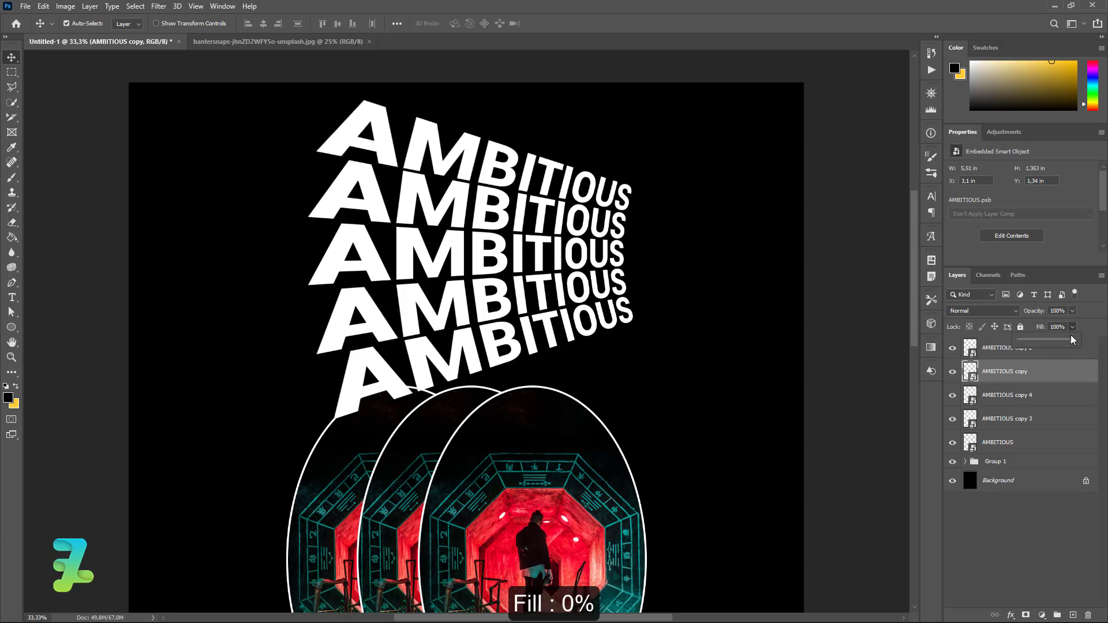
pyautogui.rightClick(1067, 375)
pyautogui.click(971, 433)
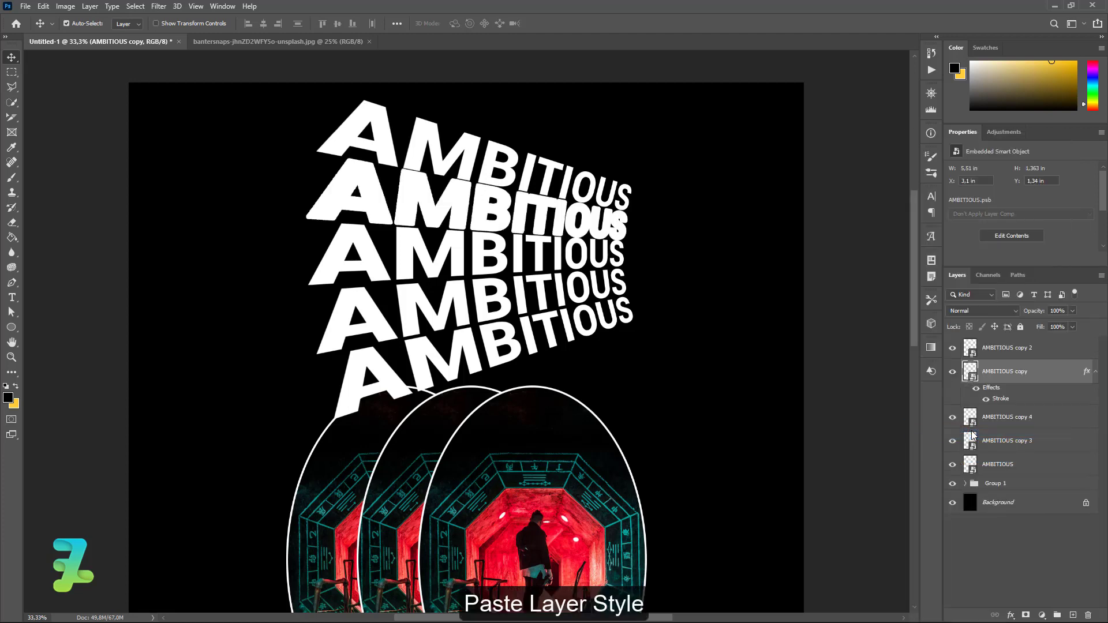
pyautogui.doubleClick(1000, 399)
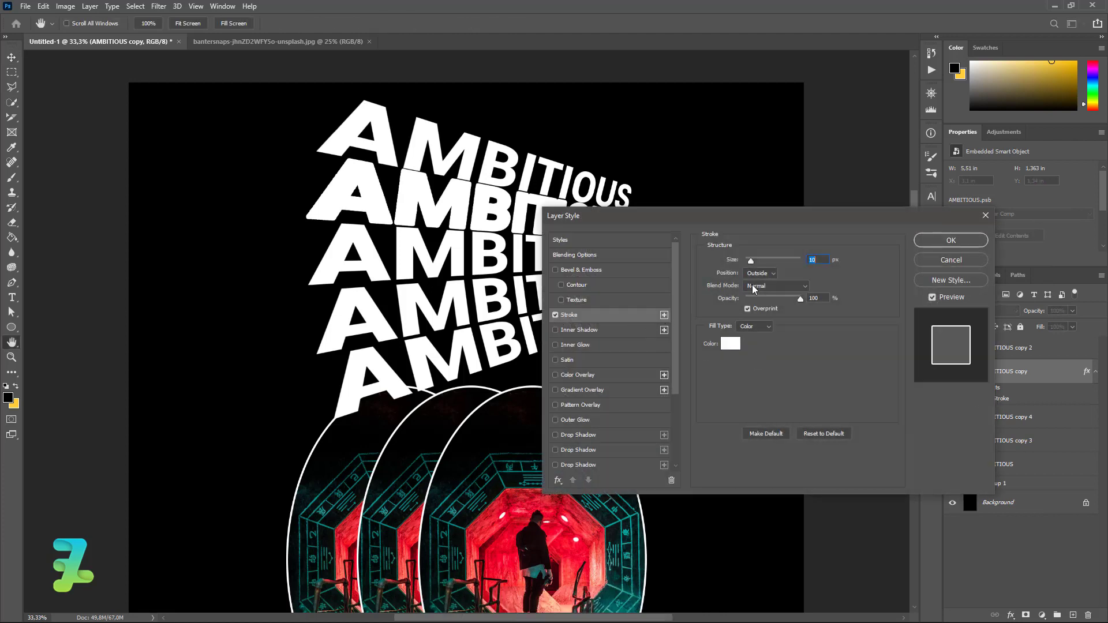
pyautogui.click(760, 273)
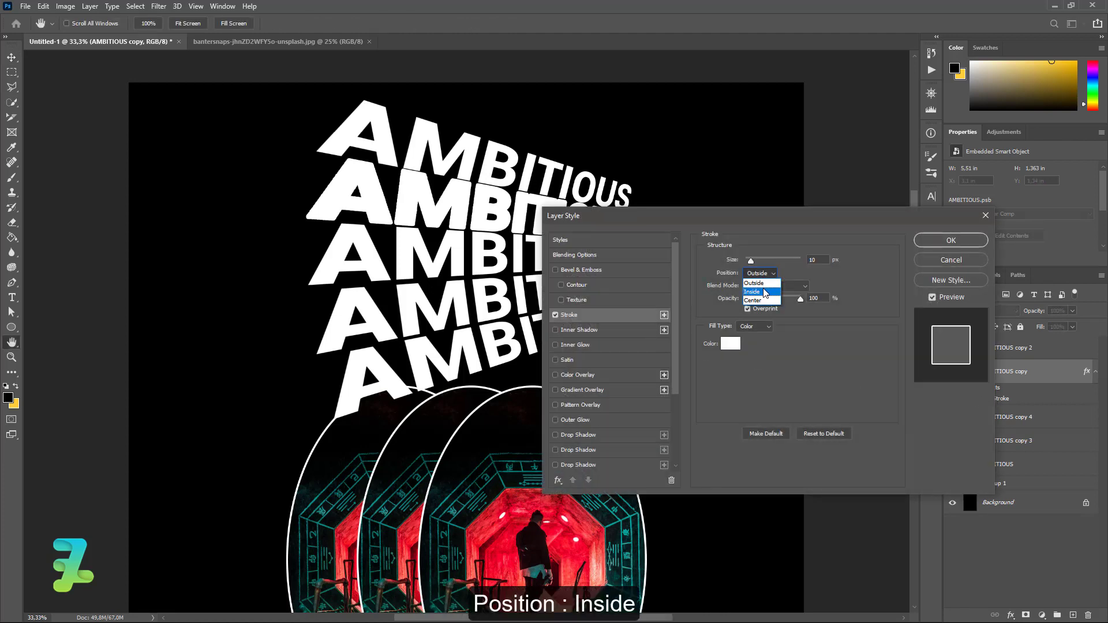
pyautogui.click(753, 291)
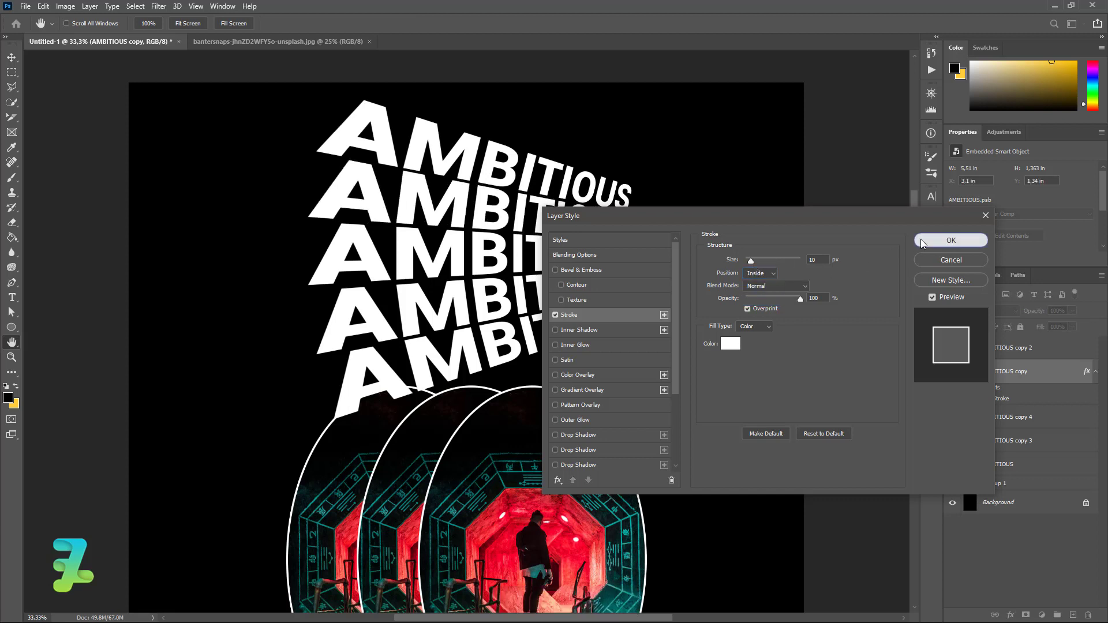
pyautogui.click(951, 240)
# Give AMBITIOUS copy 0% fill and a thinner 5 px outside stroke
pyautogui.click(1072, 327)
pyautogui.moveTo(1072, 340); pyautogui.dragTo(1011, 345)
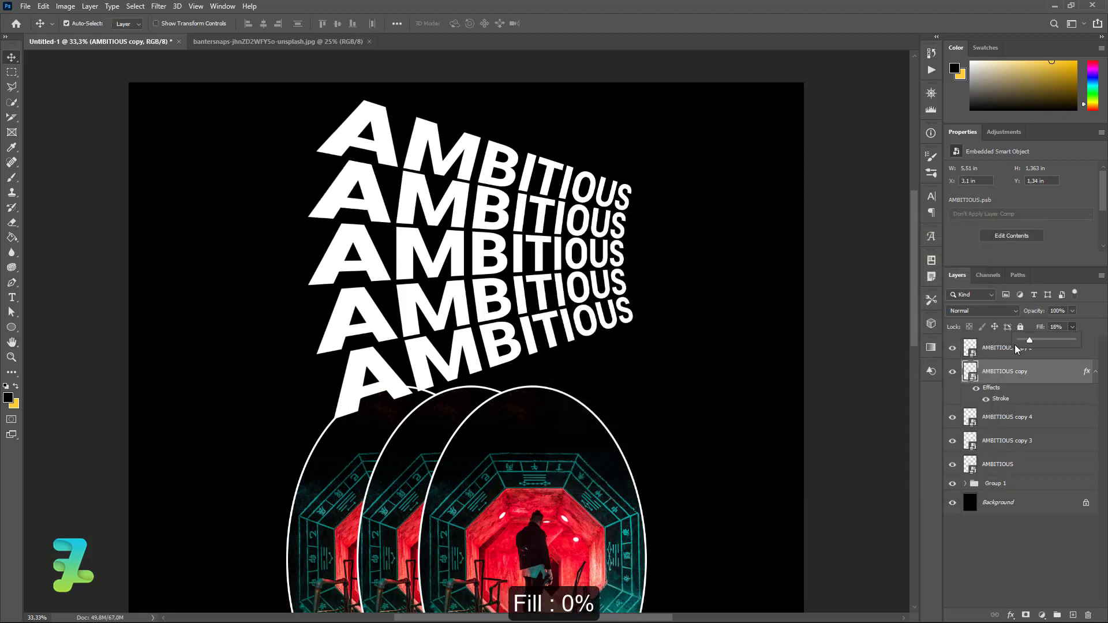
pyautogui.click(1004, 399)
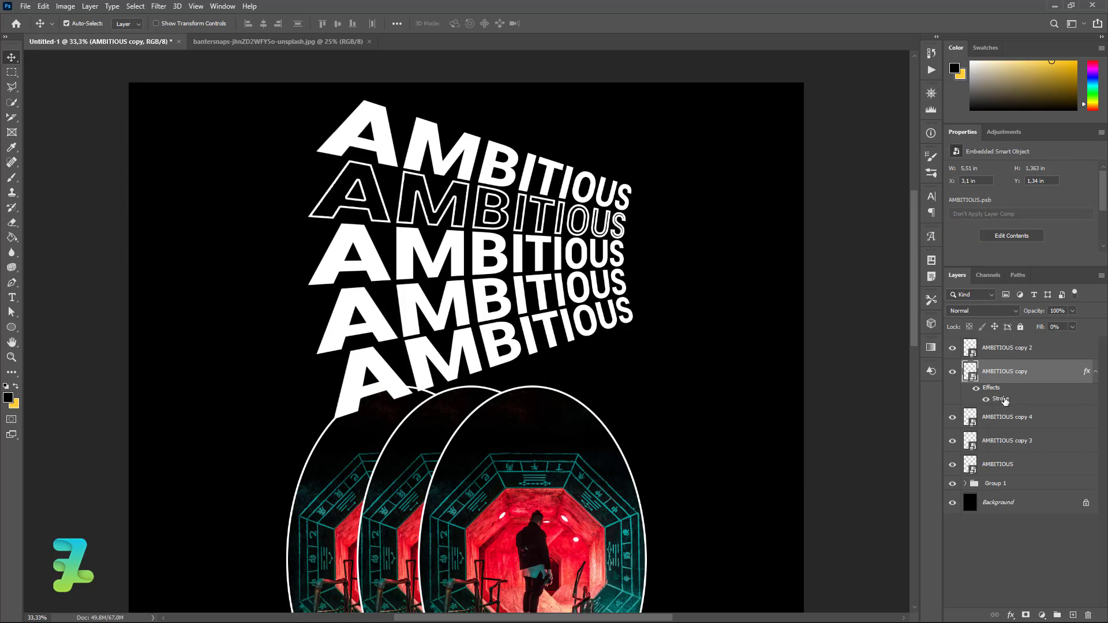
pyautogui.doubleClick(1001, 399)
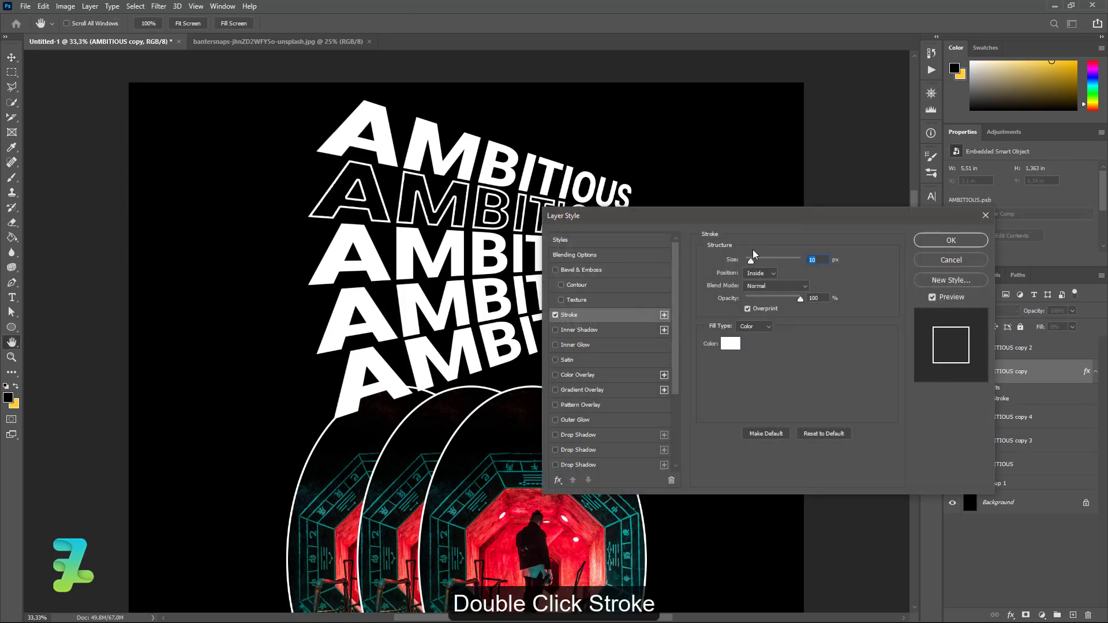
pyautogui.click(760, 273)
pyautogui.click(767, 282)
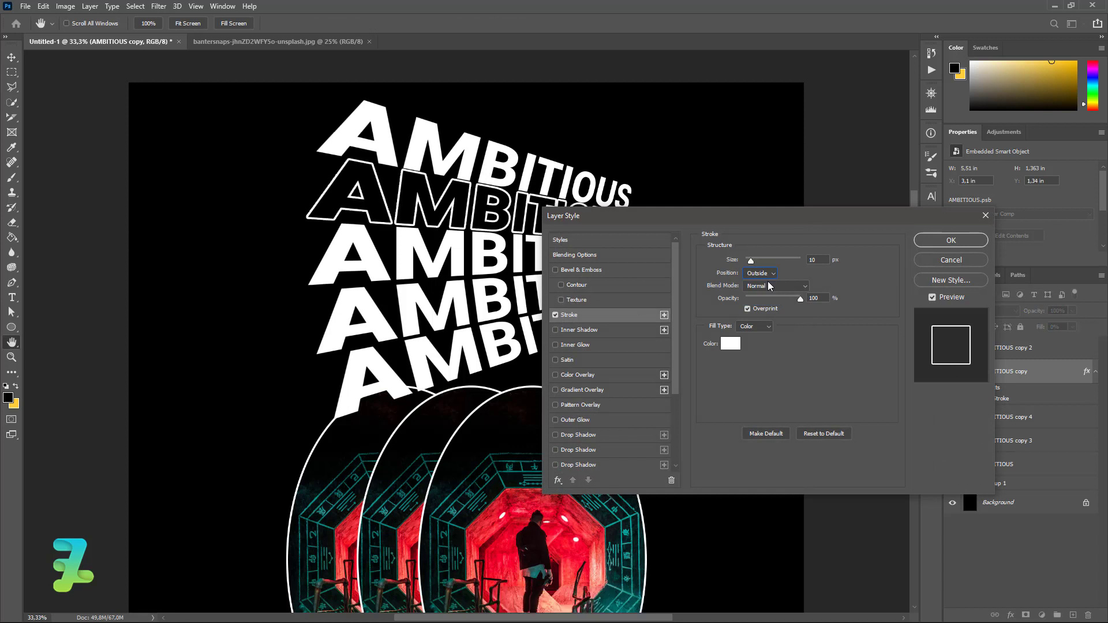
pyautogui.moveTo(752, 259); pyautogui.dragTo(748, 261)
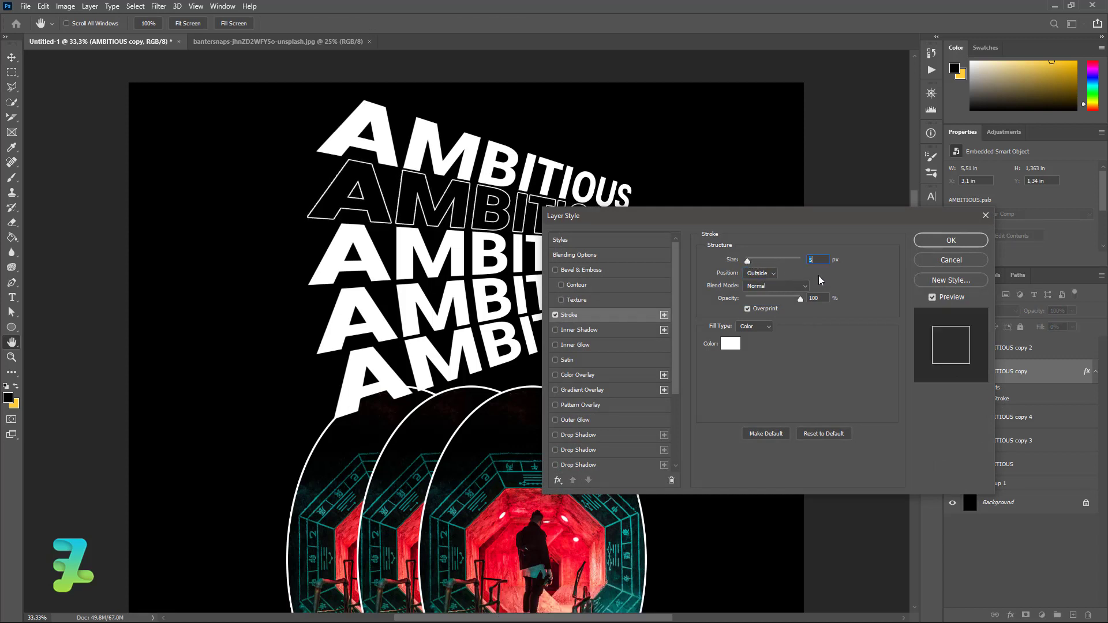
pyautogui.moveTo(730, 224); pyautogui.dragTo(713, 310)
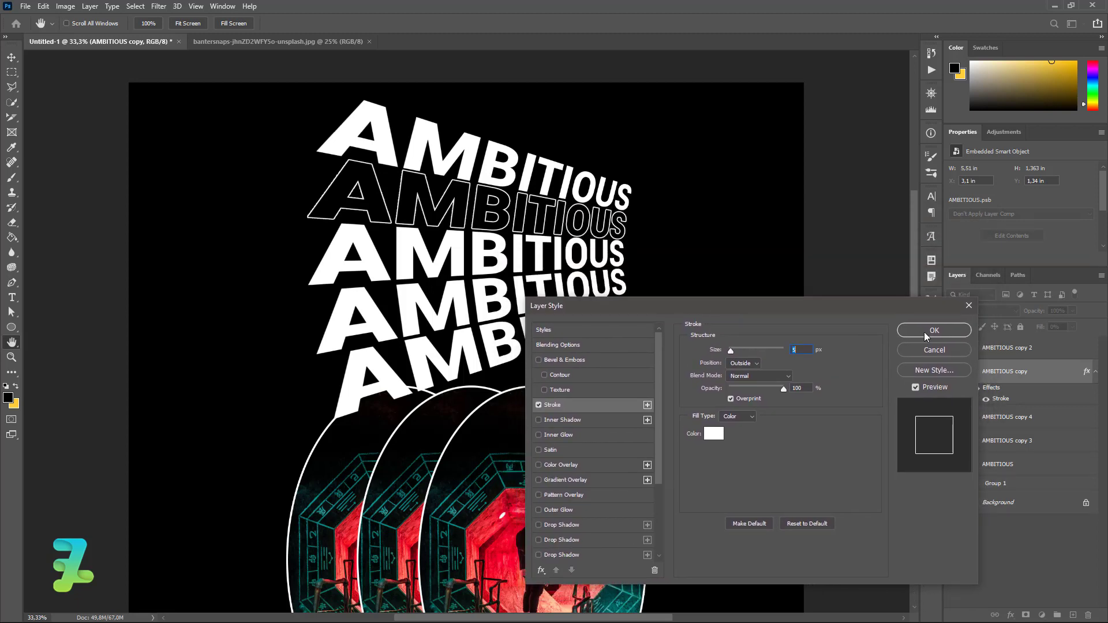
pyautogui.click(930, 331)
# Copy AMBITIOUS copy's outline style onto AMBITIOUS copy 4, copy 3 and AMBITIOUS
pyautogui.rightClick(1035, 378)
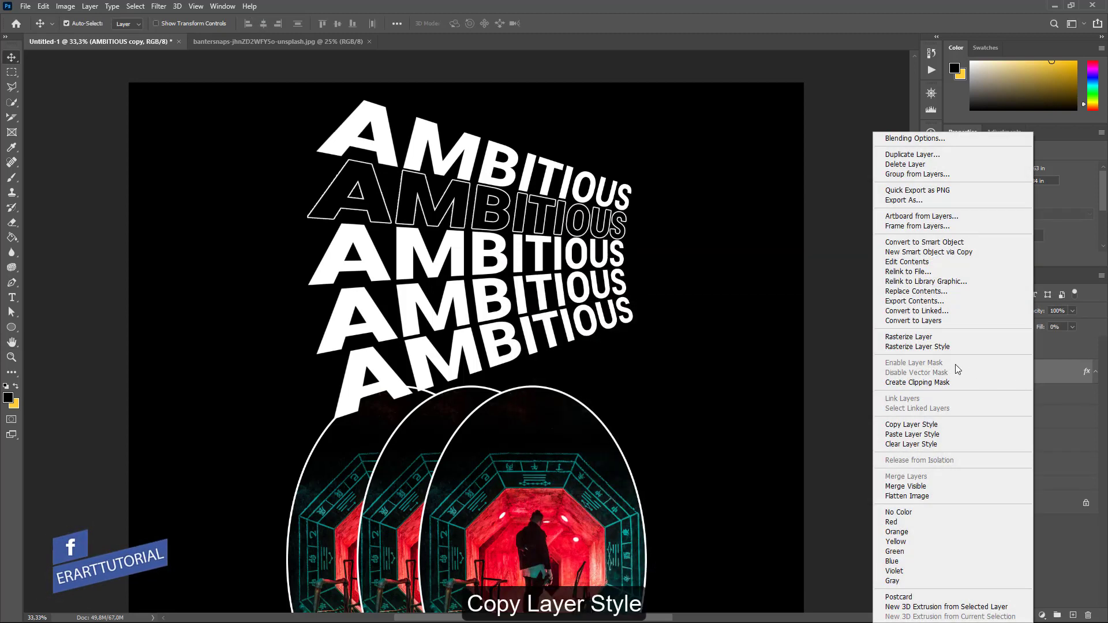
pyautogui.click(920, 426)
pyautogui.rightClick(1050, 426)
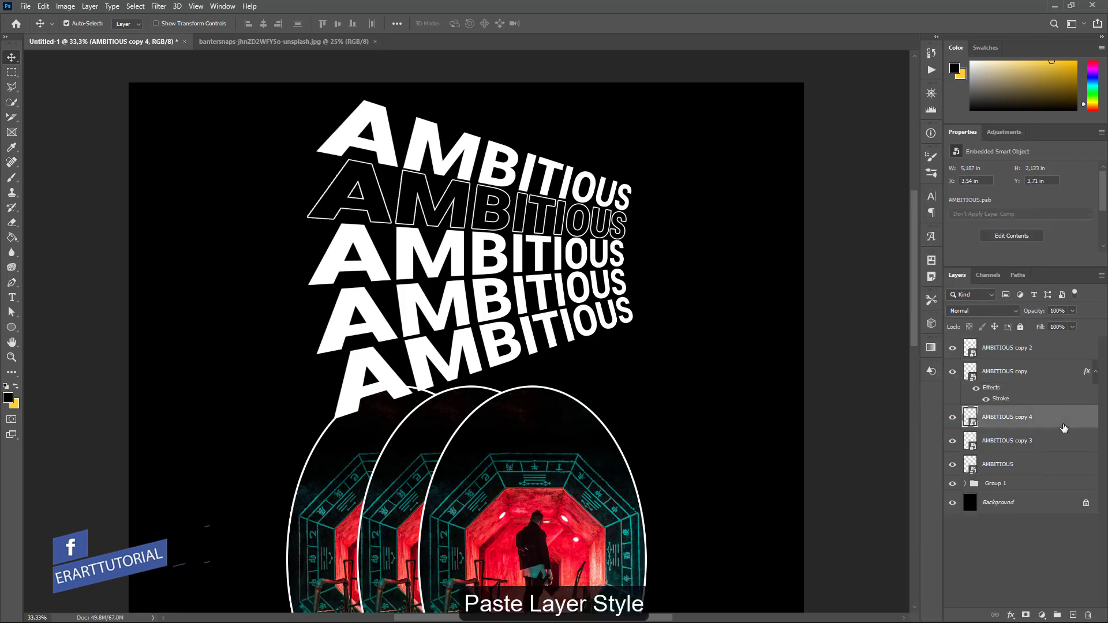
pyautogui.click(968, 433)
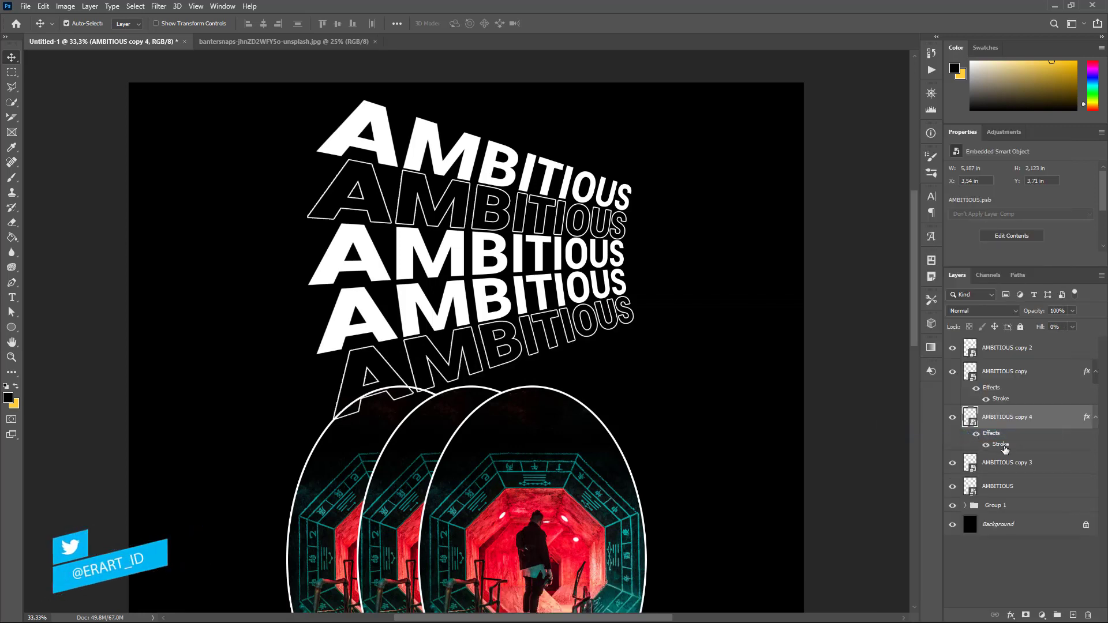
pyautogui.click(1042, 466)
pyautogui.rightClick(1042, 466)
pyautogui.click(970, 436)
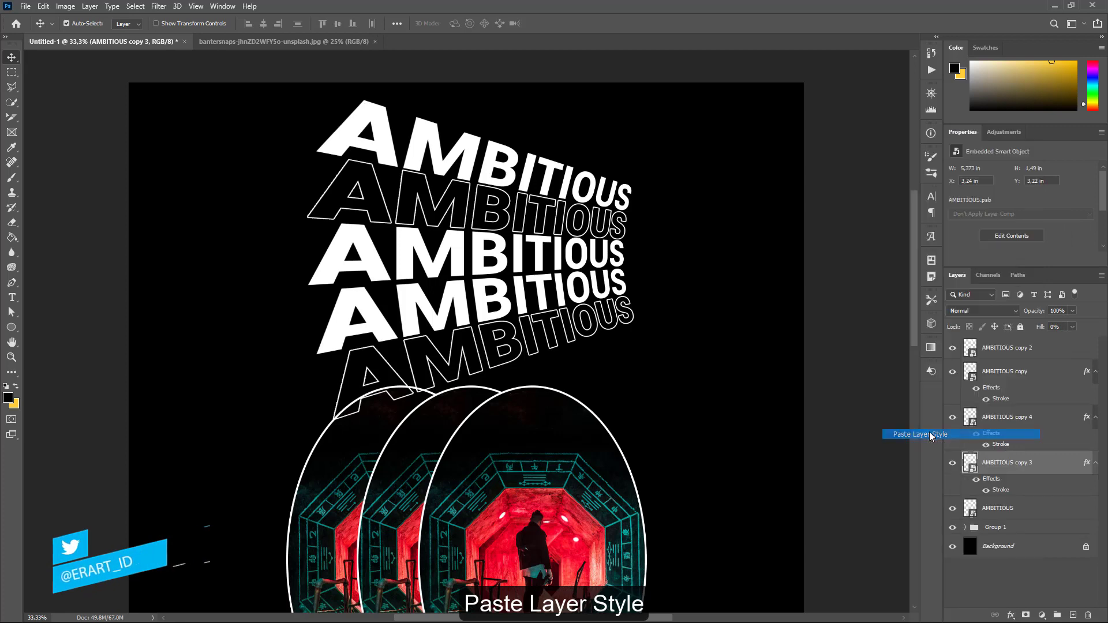
pyautogui.click(1006, 508)
pyautogui.rightClick(1006, 508)
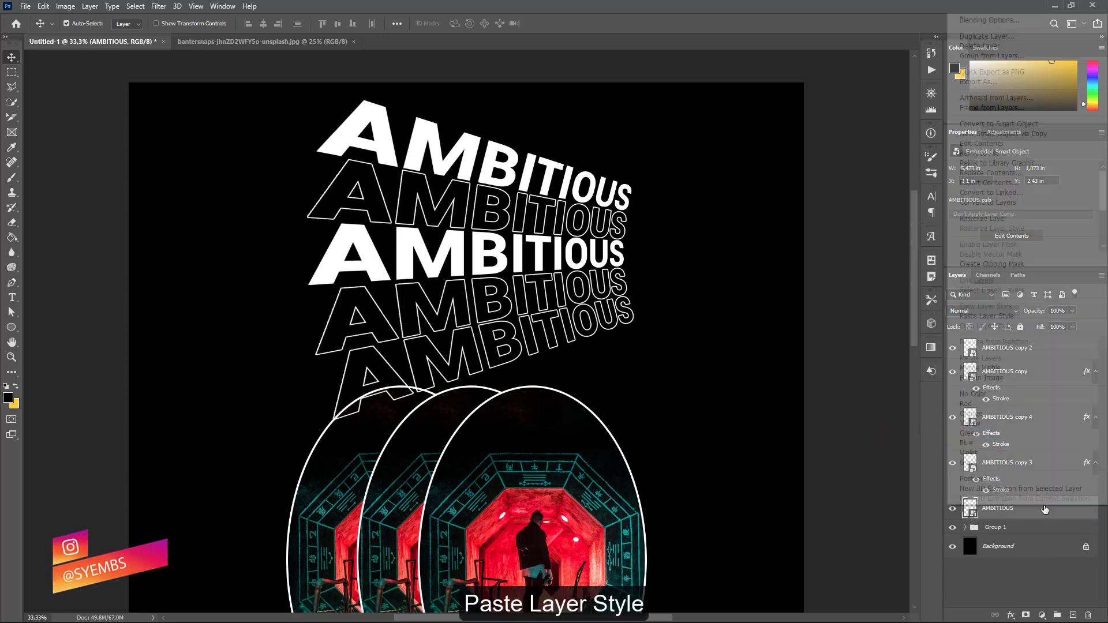
pyautogui.click(1002, 316)
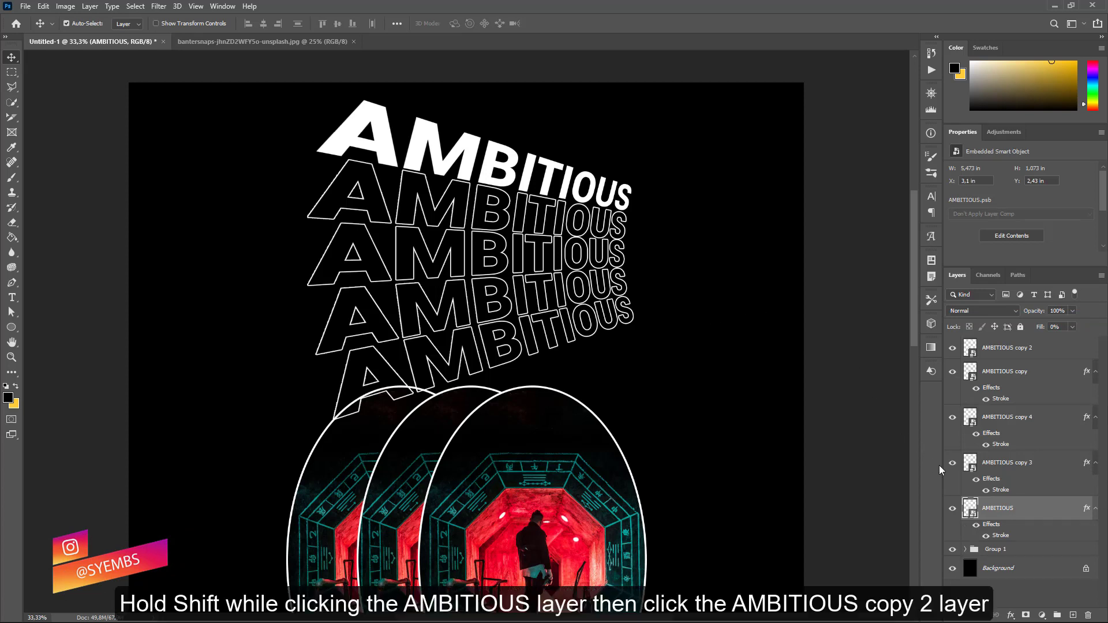
pyautogui.keyDown('shift'); pyautogui.click(1035, 351); pyautogui.keyUp('shift')
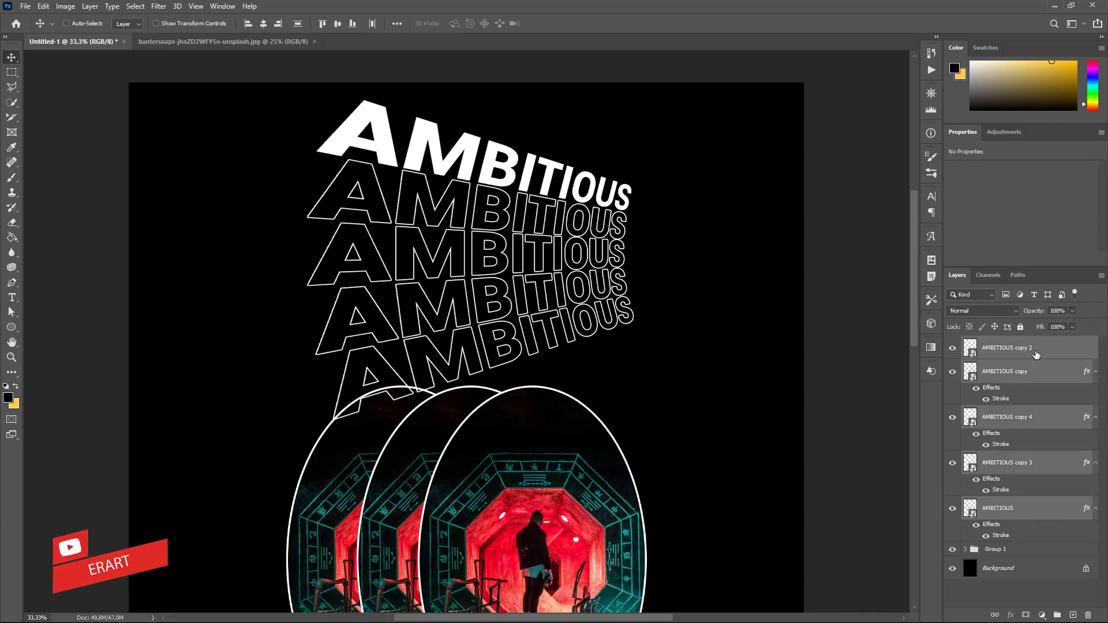
# Group the AMBITIOUS layers as Group 2 beneath the photo ellipses group
pyautogui.hotkey('ctrl', 'g')
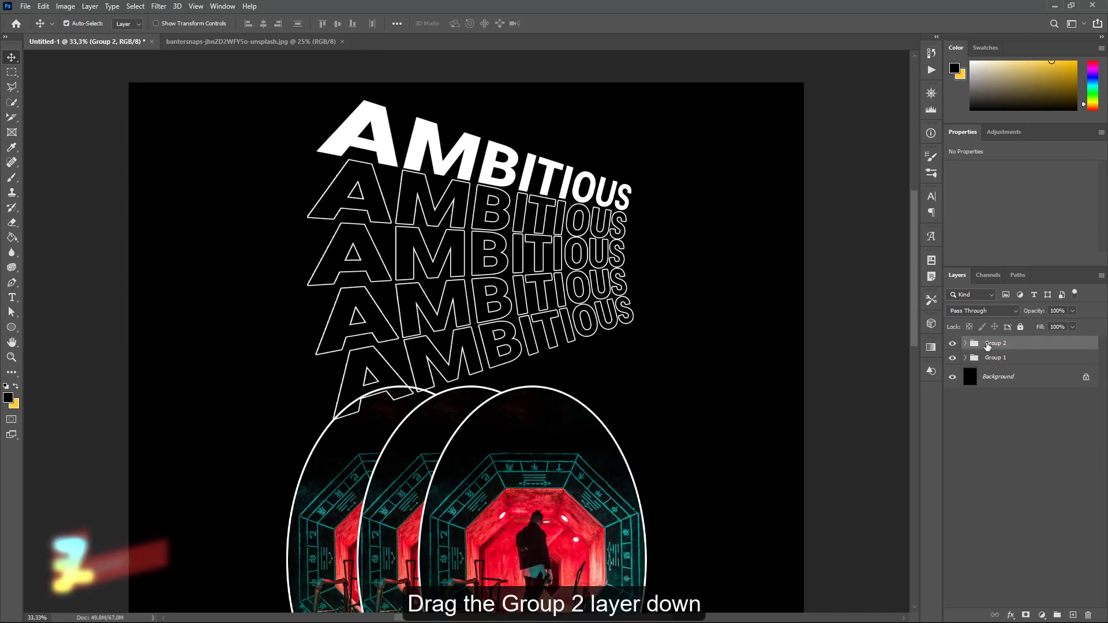
pyautogui.moveTo(995, 343); pyautogui.dragTo(995, 364)
pyautogui.moveTo(913, 296); pyautogui.dragTo(916, 333)
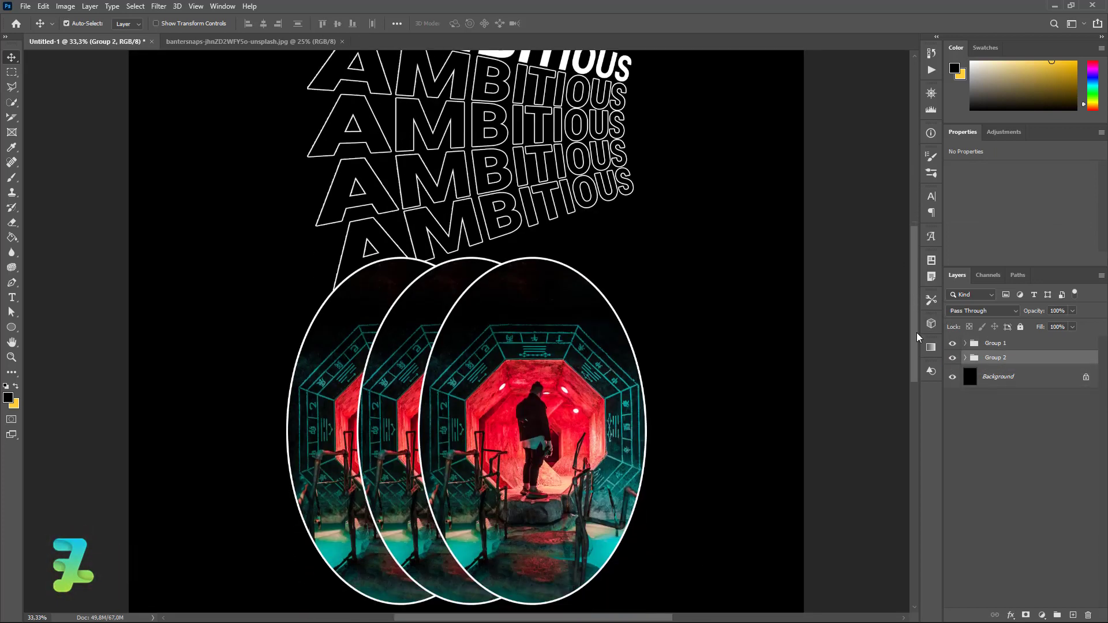
# Move the AMBITIOUS stack down so it sits just above the photo ellipses
pyautogui.hotkey('ctrl', '-')
pyautogui.hotkey('ctrl', '-')
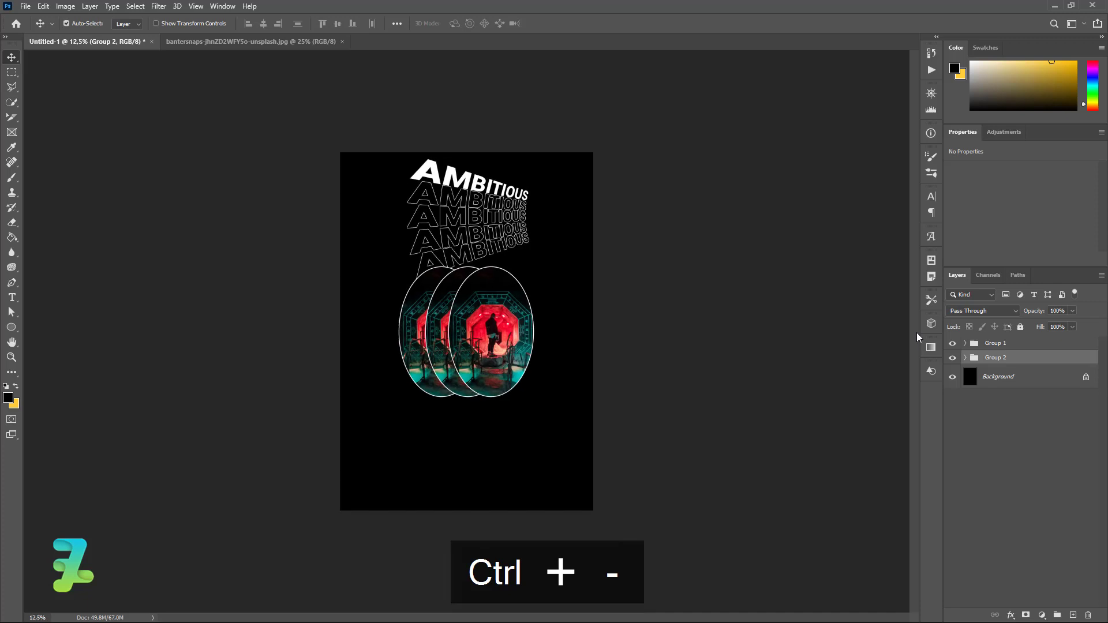
pyautogui.press('ctrl')
pyautogui.moveTo(452, 235); pyautogui.dragTo(431, 275)
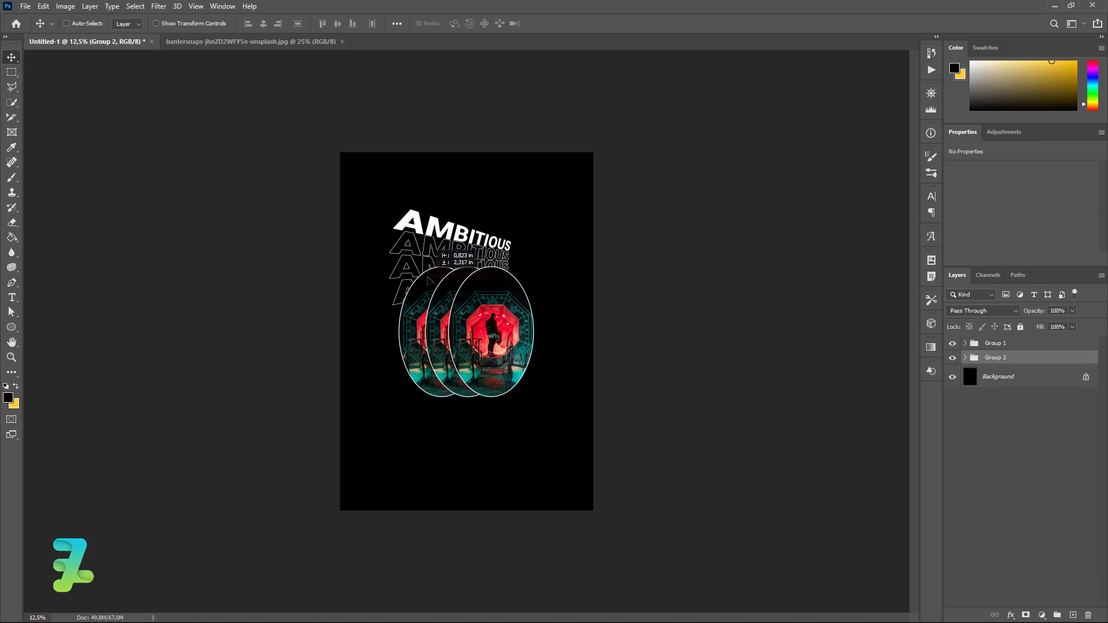
pyautogui.moveTo(431, 276)
pyautogui.mouseDown()
pyautogui.moveTo(413, 451)
pyautogui.moveTo(448, 280)
pyautogui.mouseUp()
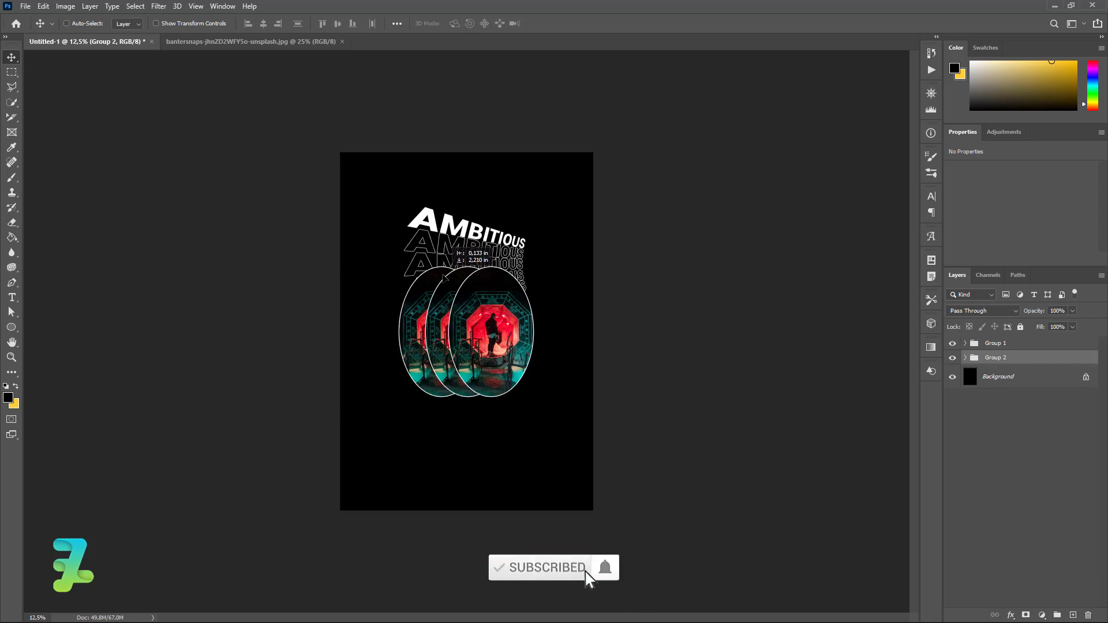
pyautogui.moveTo(446, 280); pyautogui.dragTo(441, 280)
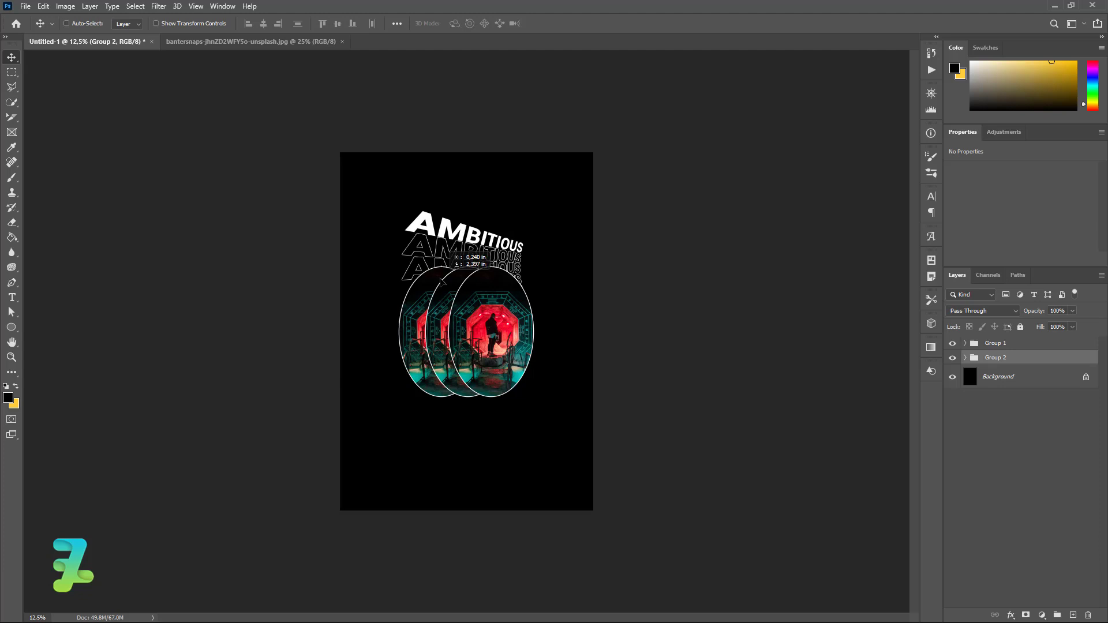
pyautogui.moveTo(441, 281); pyautogui.dragTo(442, 274)
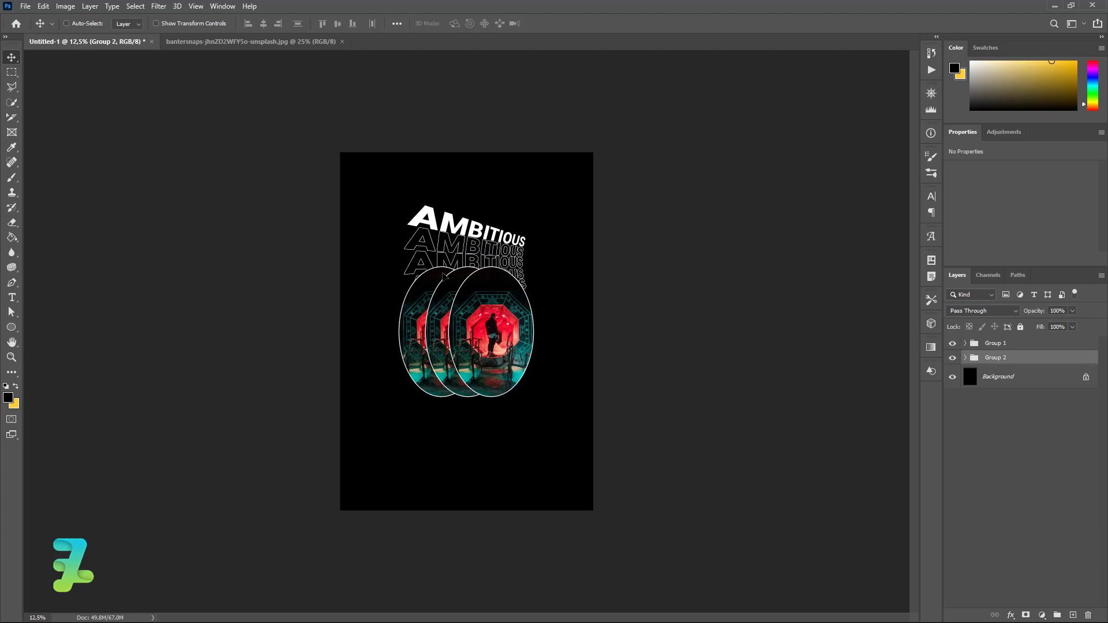
# Scale Group 2 up to about 160% and shift it lower
pyautogui.hotkey('ctrl', 't')
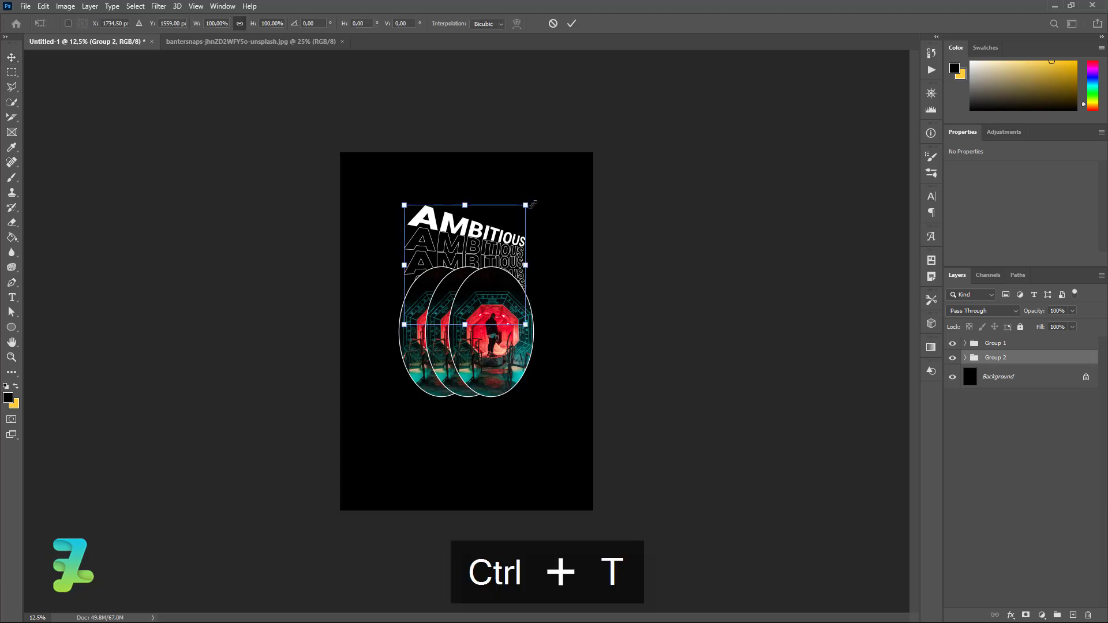
pyautogui.moveTo(533, 203); pyautogui.dragTo(553, 177)
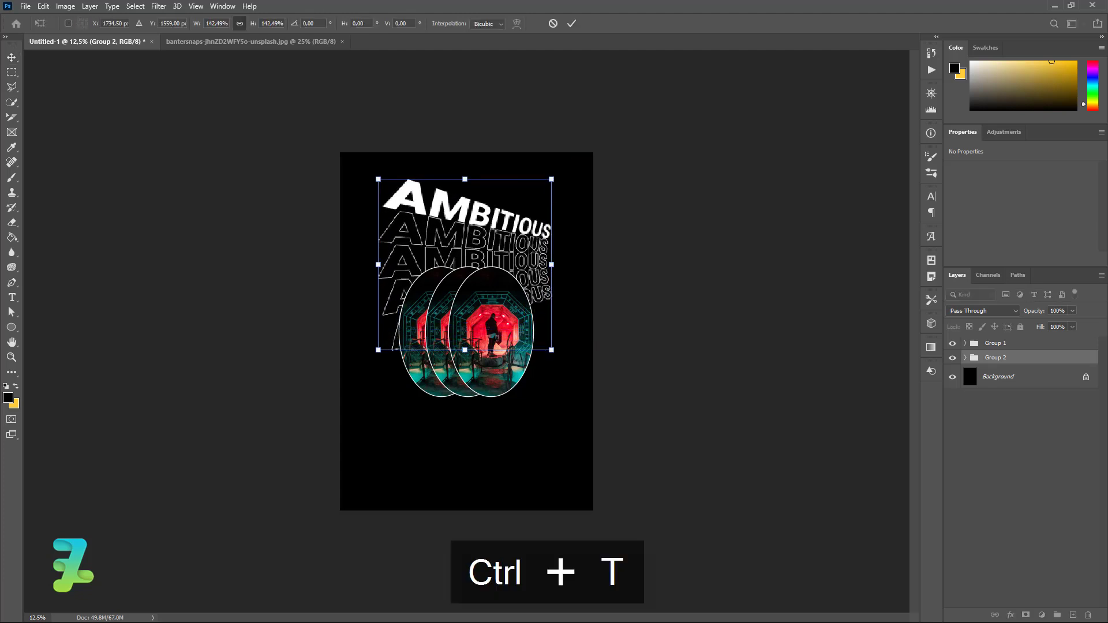
pyautogui.moveTo(531, 249); pyautogui.dragTo(531, 304)
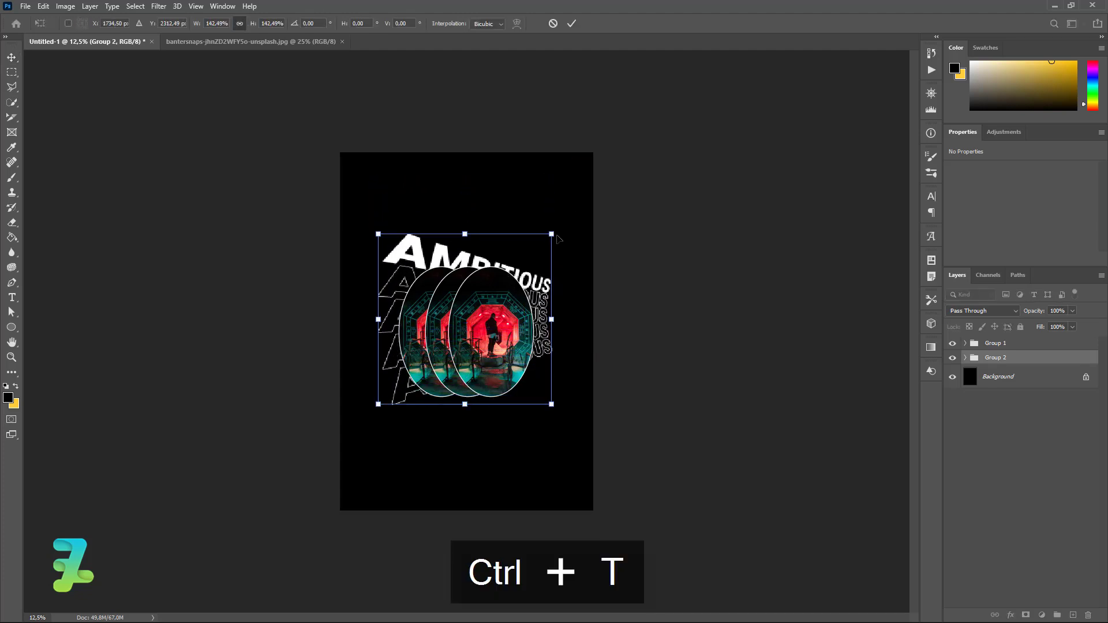
pyautogui.moveTo(558, 239); pyautogui.dragTo(566, 230)
pyautogui.moveTo(522, 286); pyautogui.dragTo(519, 297)
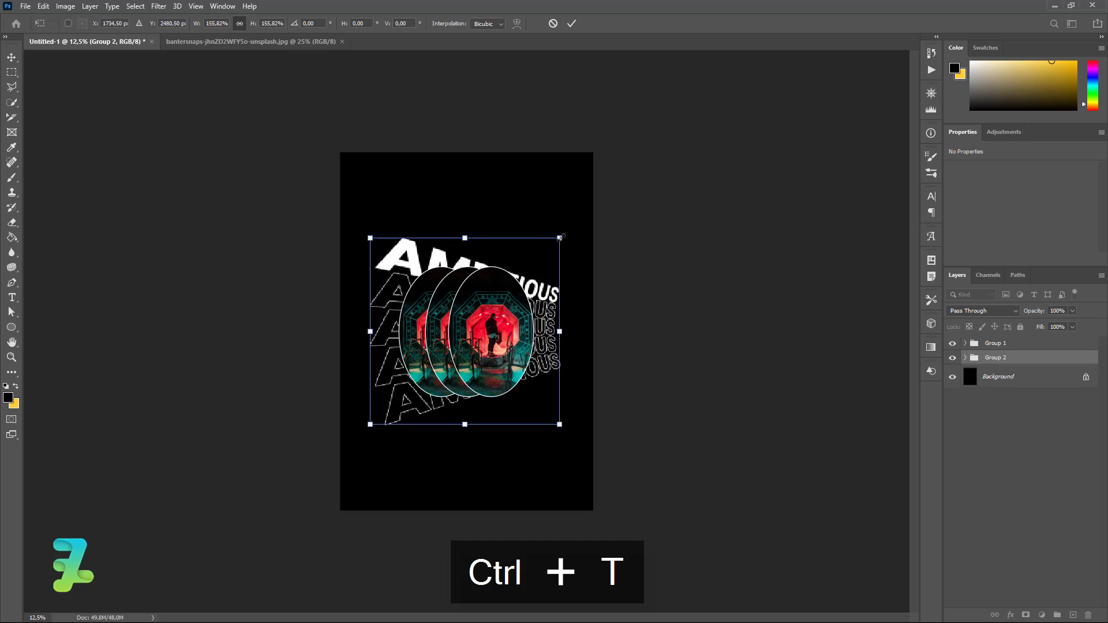
pyautogui.moveTo(559, 237); pyautogui.dragTo(562, 235)
pyautogui.click(11, 58)
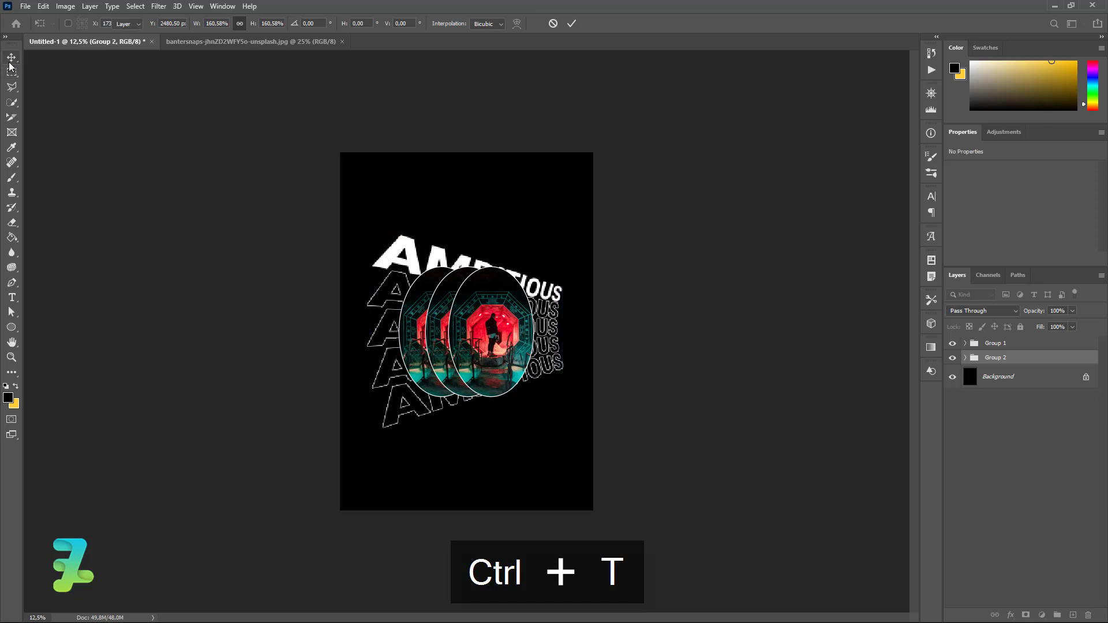
# Align Group 2 to the canvas horizontal centre
pyautogui.hotkey('ctrl', 'a')
pyautogui.click(264, 24)
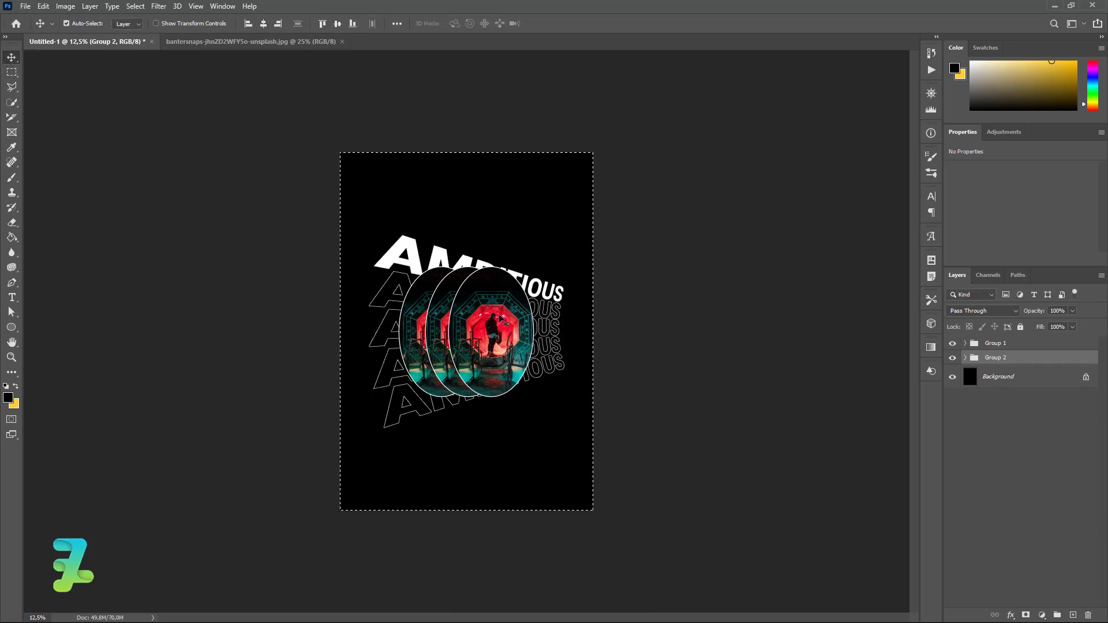
pyautogui.hotkey('ctrl', 'd')
# Paste the ambitious description as 16 pt text below the photos
pyautogui.hotkey('ctrl', '=')
pyautogui.hotkey('ctrl', '=')
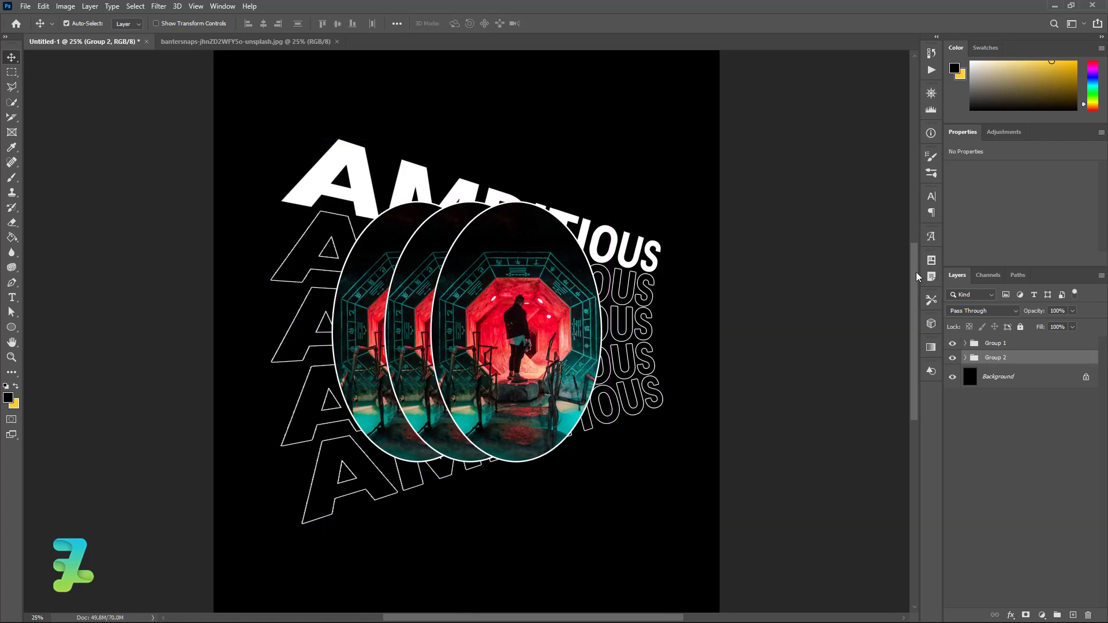
pyautogui.moveTo(914, 271); pyautogui.dragTo(911, 313)
pyautogui.click(12, 298)
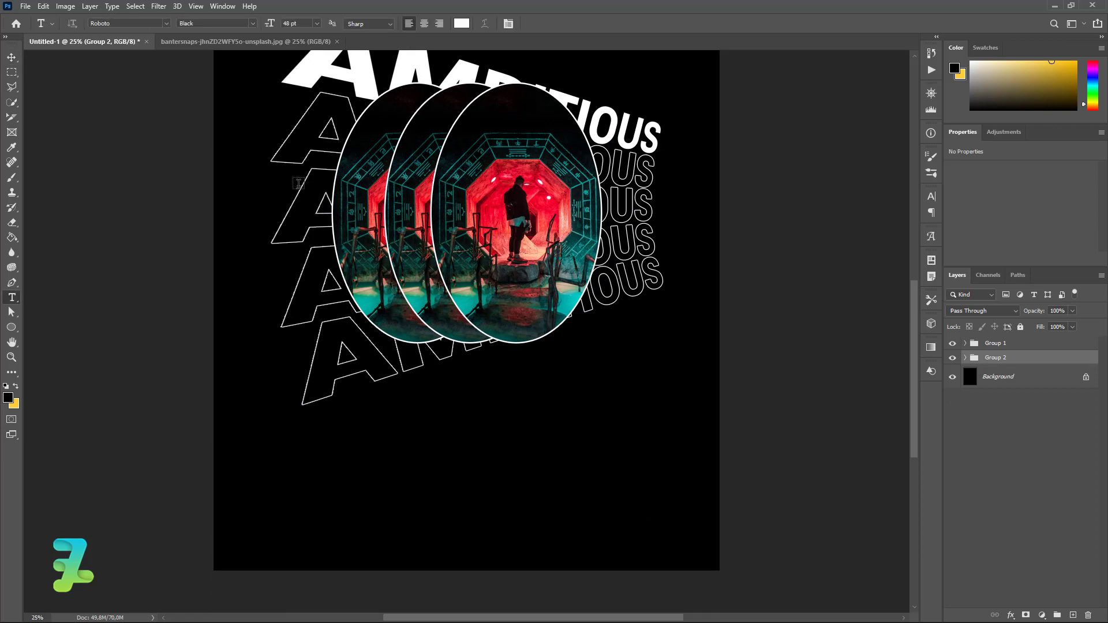
pyautogui.click(317, 24)
pyautogui.click(304, 109)
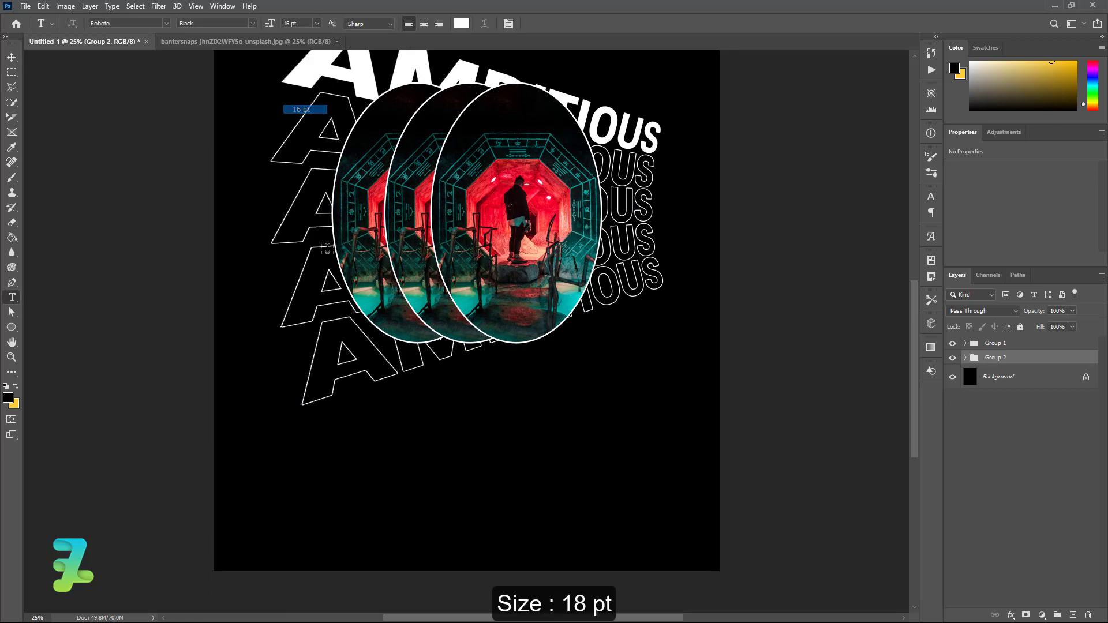
pyautogui.click(345, 447)
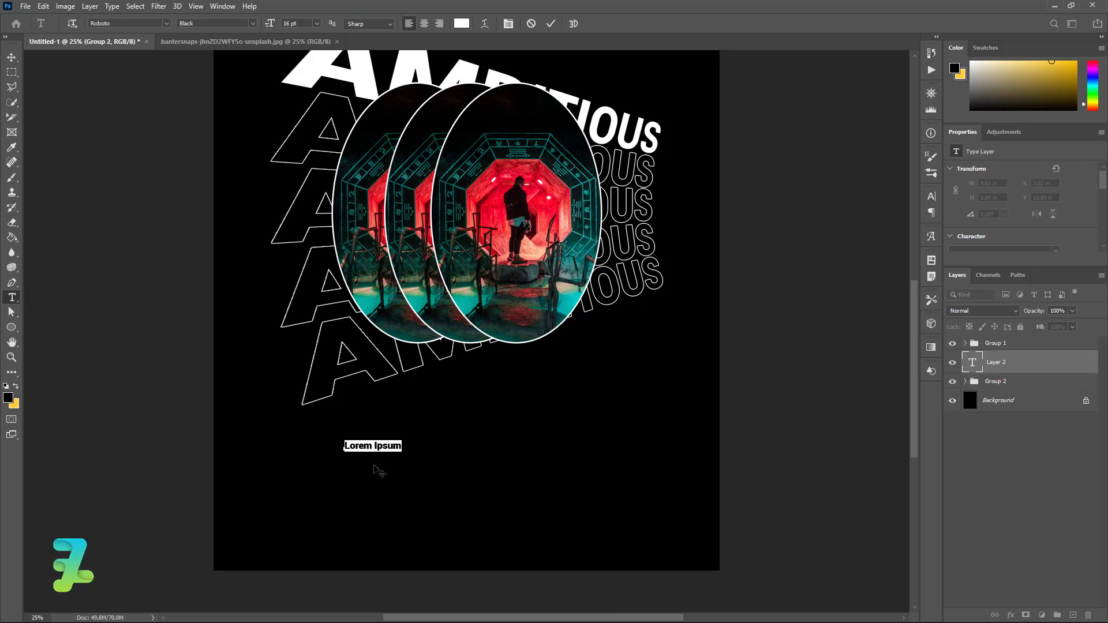
pyautogui.hotkey('ctrl', 'v')
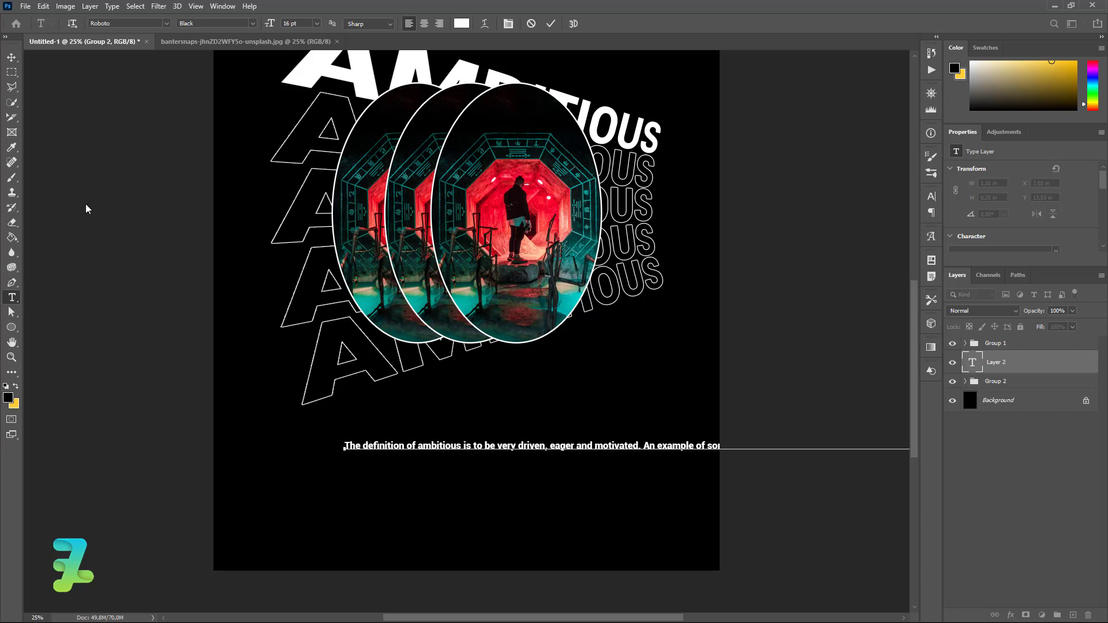
pyautogui.click(9, 56)
pyautogui.moveTo(460, 449); pyautogui.dragTo(431, 430)
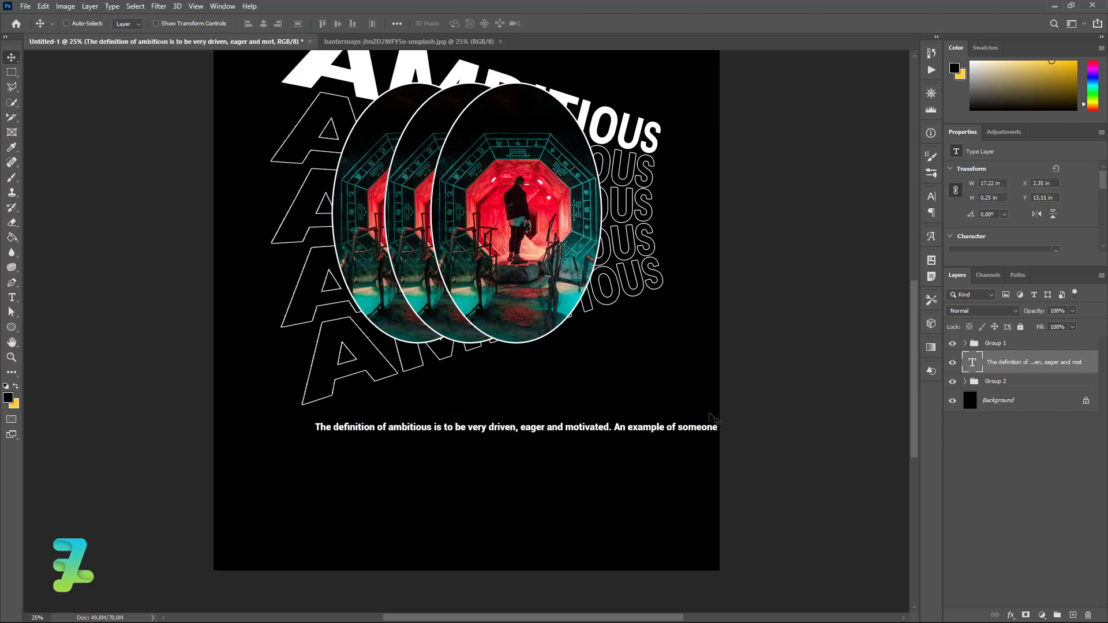
# Break the paragraph after 'motivated.' and before 'Hard to achieve.', with Auto leading
pyautogui.doubleClick(971, 362)
pyautogui.click(615, 428)
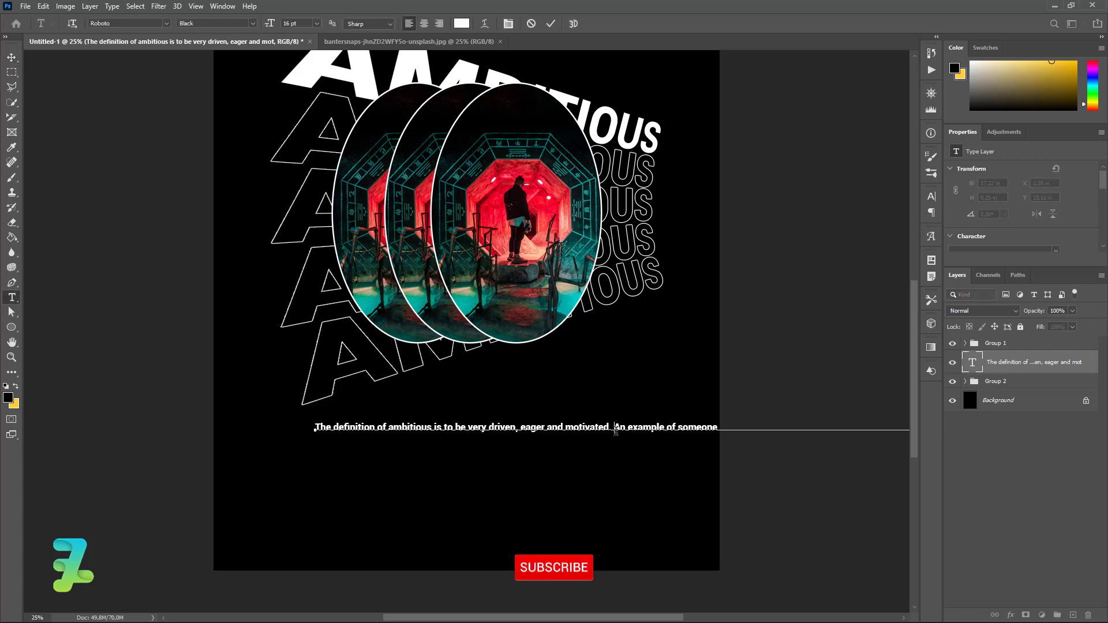
pyautogui.press('Return')
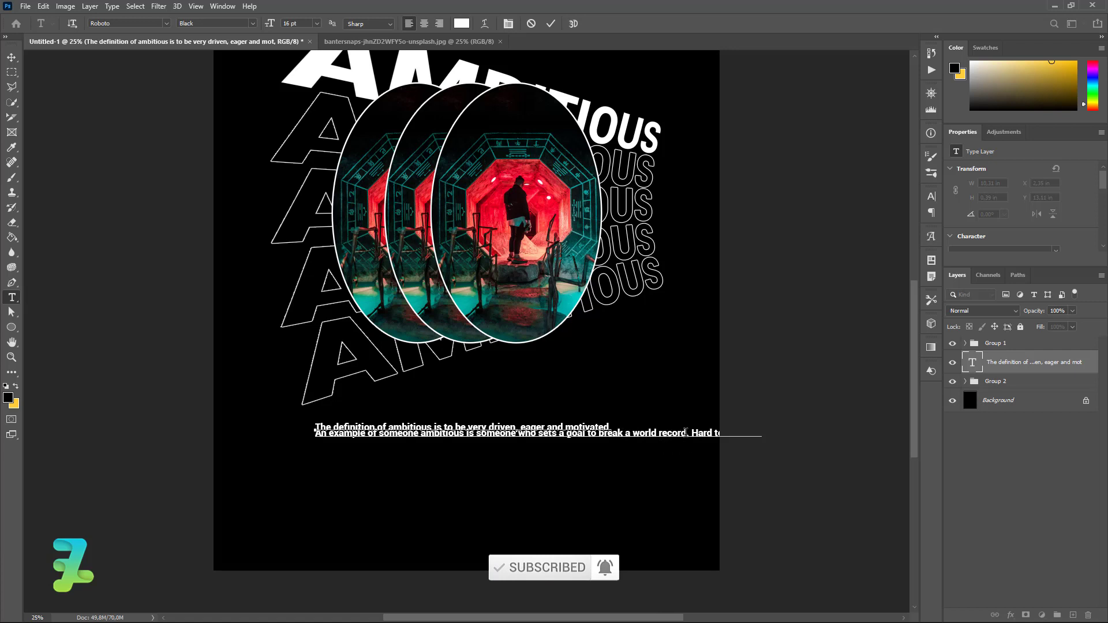
pyautogui.click(691, 433)
pyautogui.press('Return')
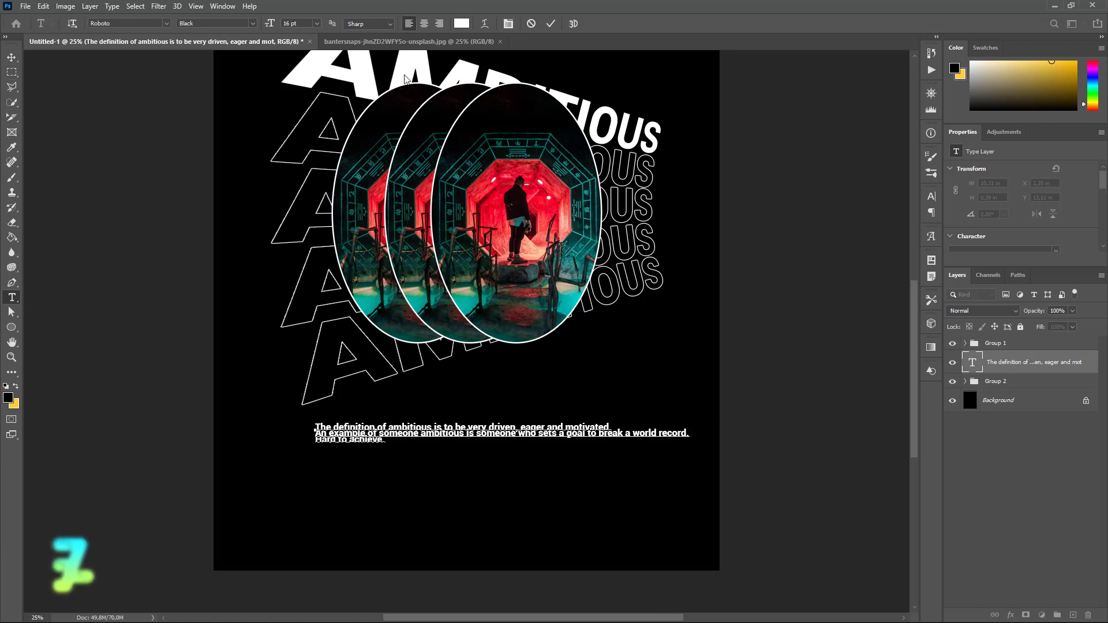
pyautogui.hotkey('ctrl', 'a')
pyautogui.click(508, 25)
pyautogui.click(912, 228)
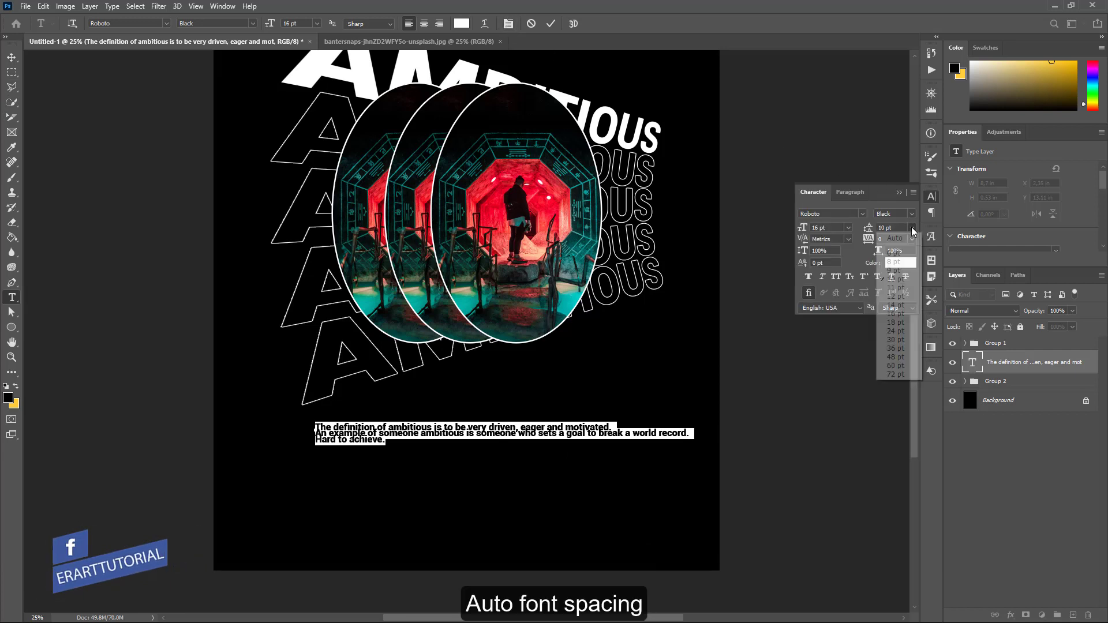
pyautogui.click(907, 239)
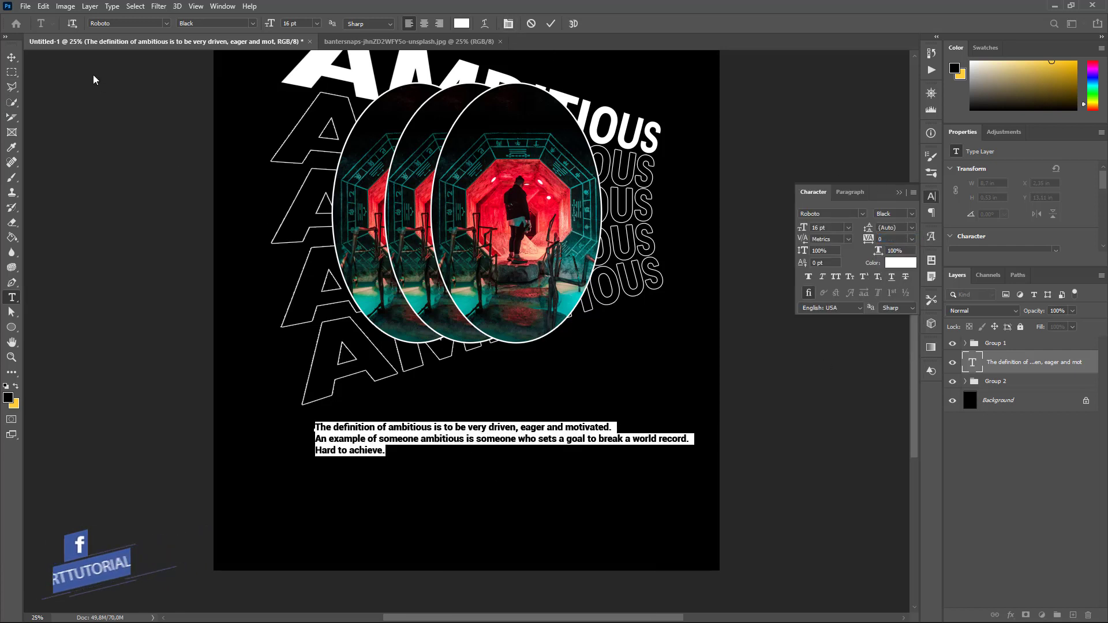
pyautogui.click(12, 57)
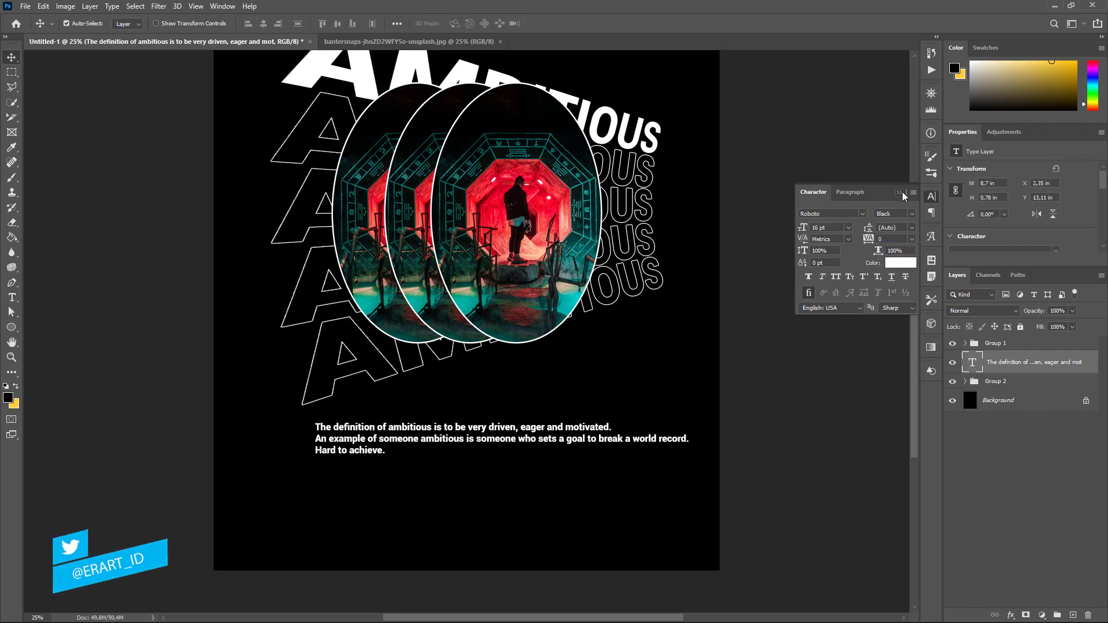
# Align the description paragraph to the canvas horizontal centre and nudge it two steps down
pyautogui.click(902, 195)
pyautogui.moveTo(447, 440); pyautogui.dragTo(427, 453)
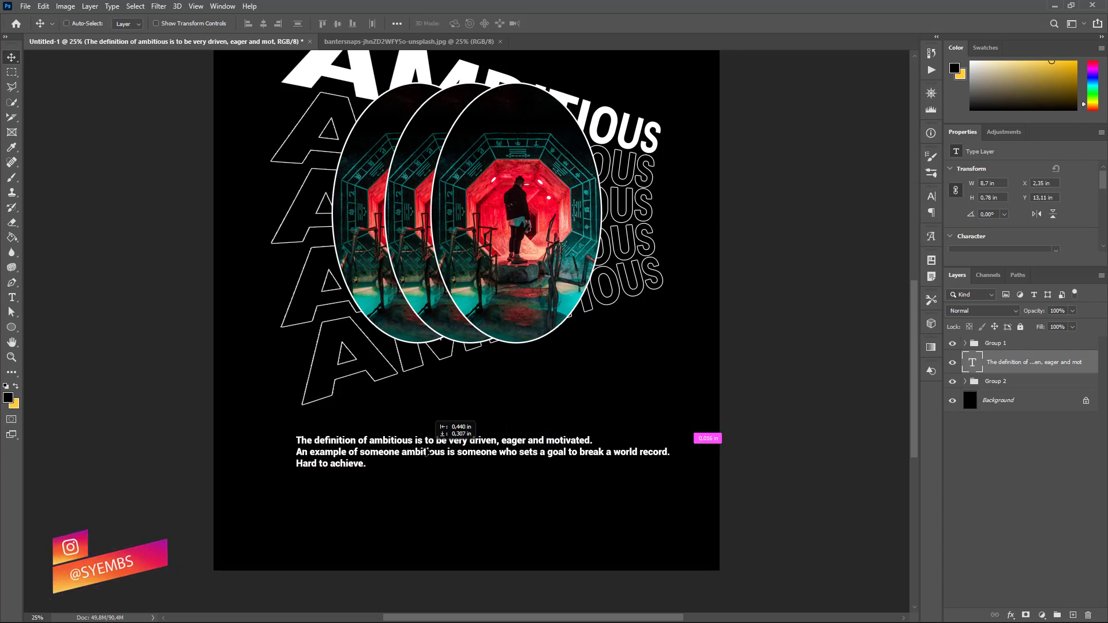
pyautogui.moveTo(427, 453); pyautogui.dragTo(427, 454)
pyautogui.hotkey('ctrl', 'a')
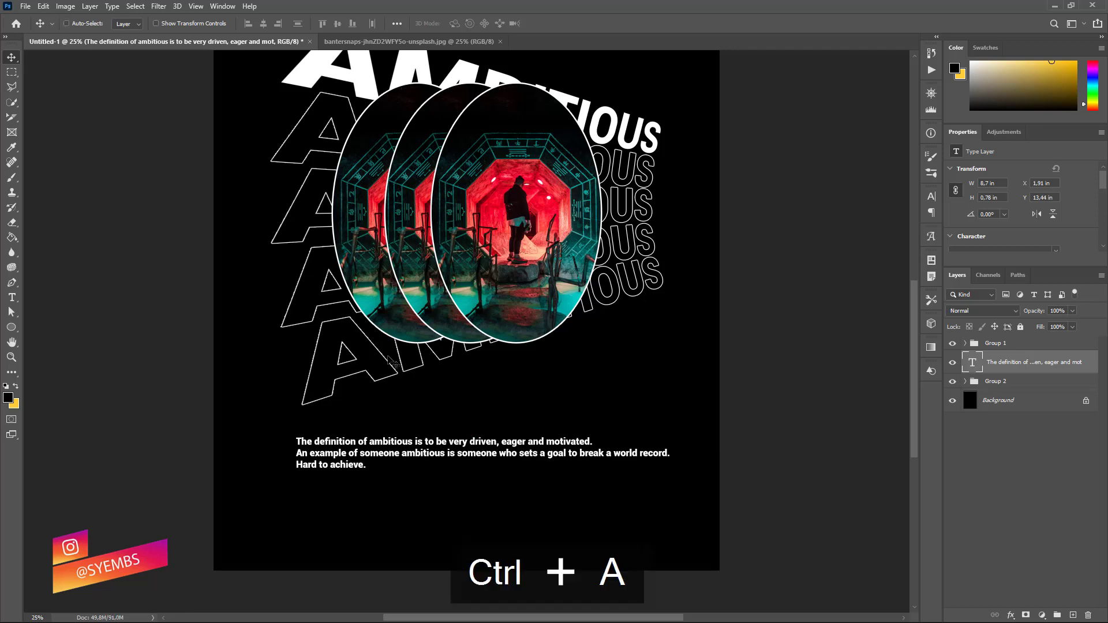
pyautogui.click(263, 23)
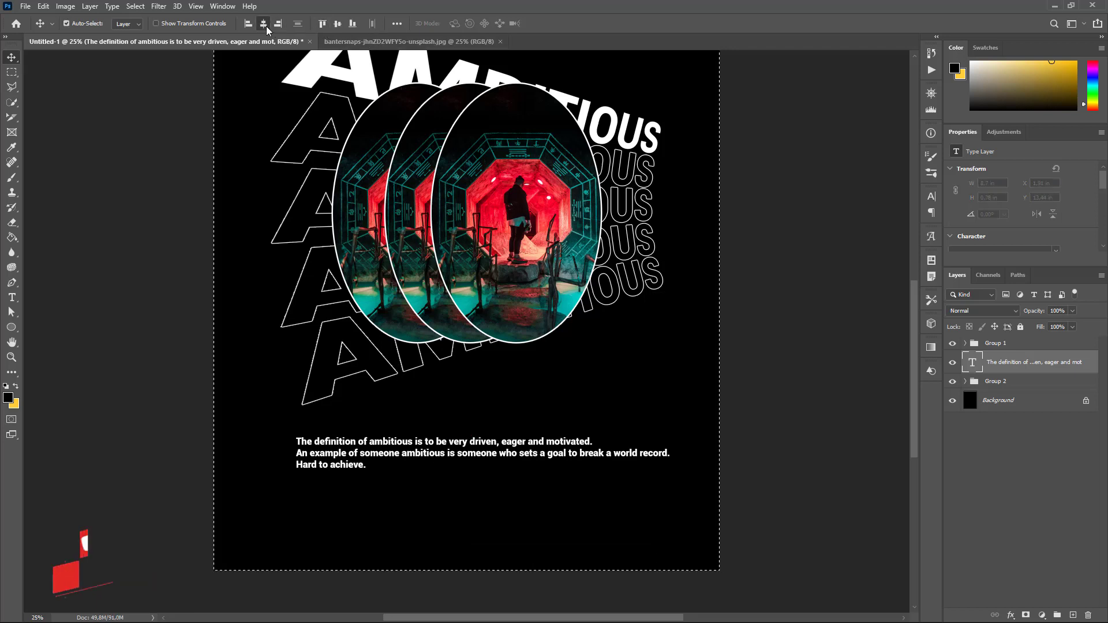
pyautogui.hotkey('ctrl', 'd')
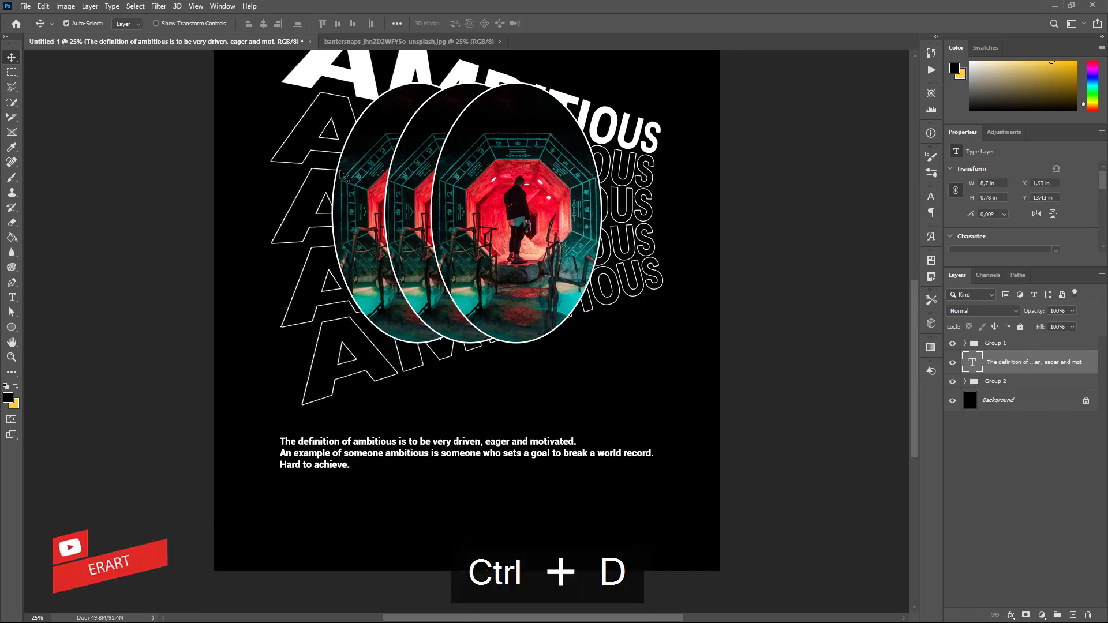
pyautogui.press('Down')
pyautogui.press('Down')
pyautogui.press('Down')
pyautogui.press('Down')
pyautogui.press('Down')
pyautogui.press('Down')
pyautogui.press('Down')
pyautogui.press('Down')
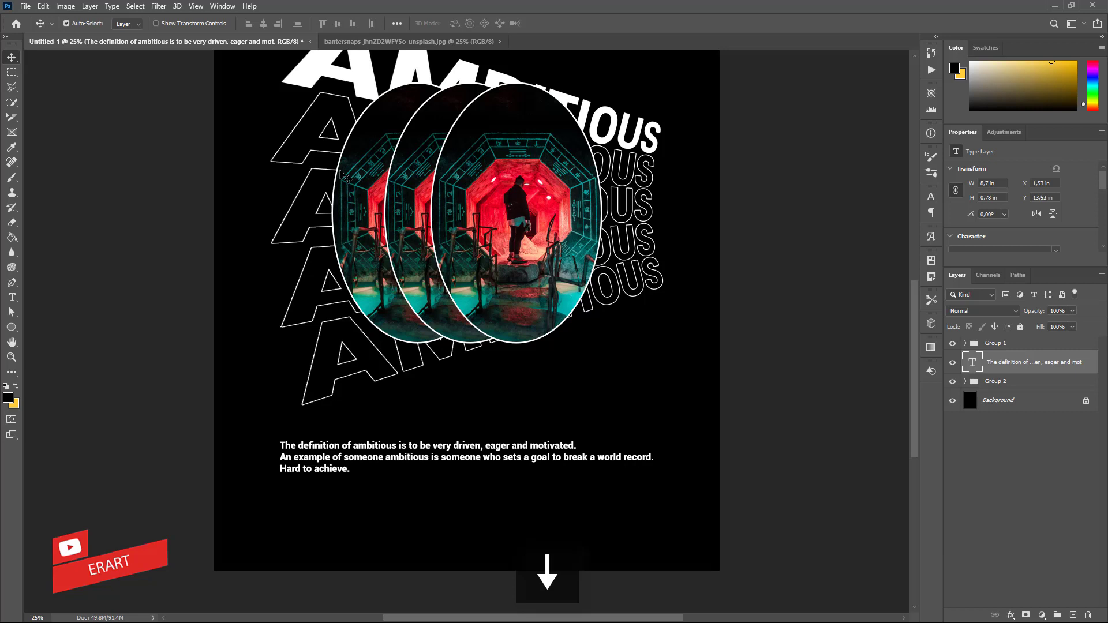
pyautogui.press('Down')
pyautogui.press('Down')
pyautogui.press('Down')
pyautogui.press('Down')
pyautogui.press('Down')
pyautogui.press('Down')
# Type a small 'AMBITIOUS' heading, drag it just above the description paragraph, then zoom out
pyautogui.press('t')
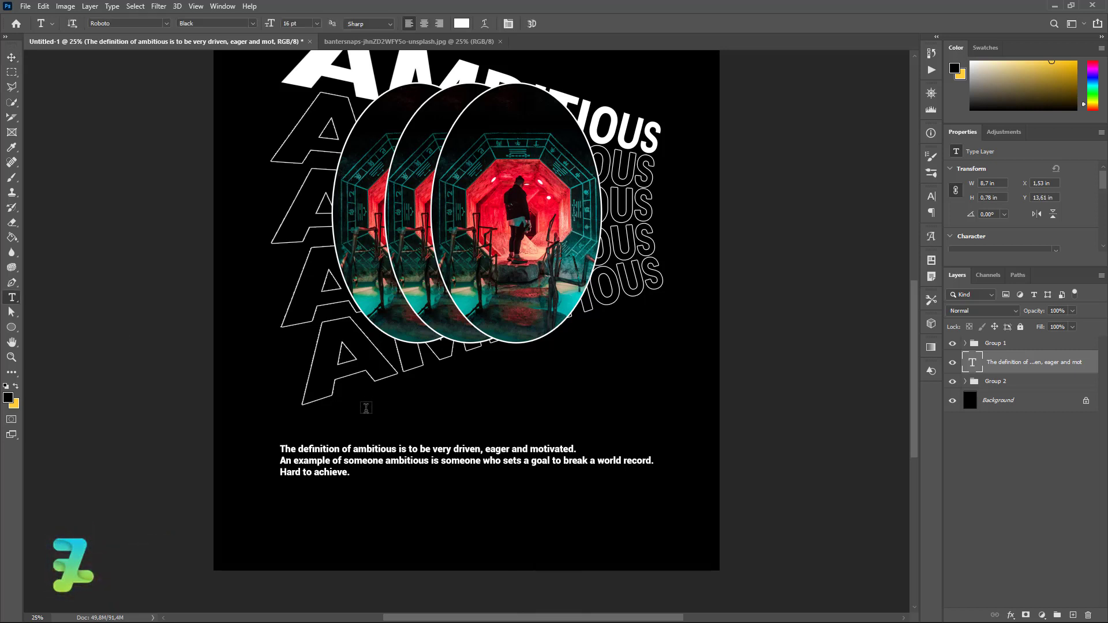
pyautogui.click(358, 424)
pyautogui.write('AMBITIOUS')
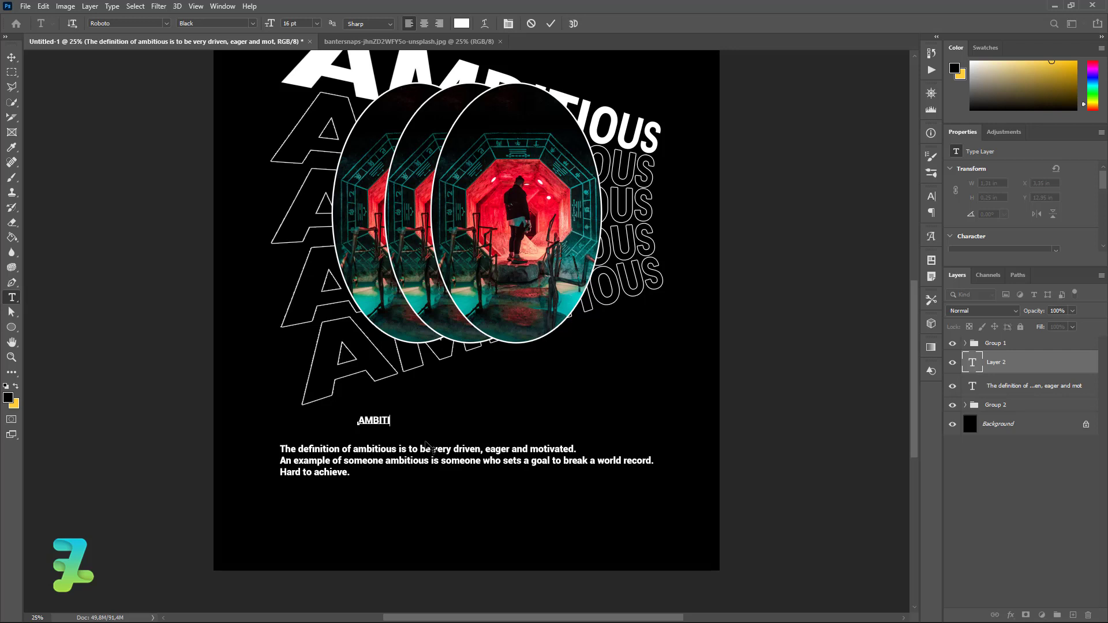
pyautogui.click(12, 57)
pyautogui.moveTo(390, 423); pyautogui.dragTo(315, 437)
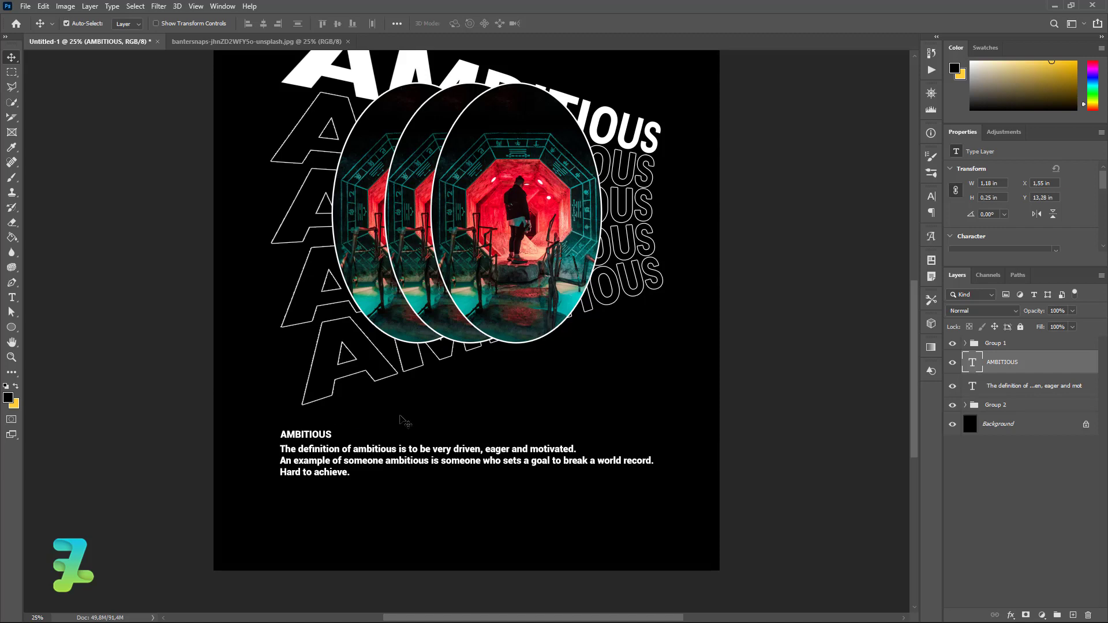
pyautogui.hotkey('ctrl', '-')
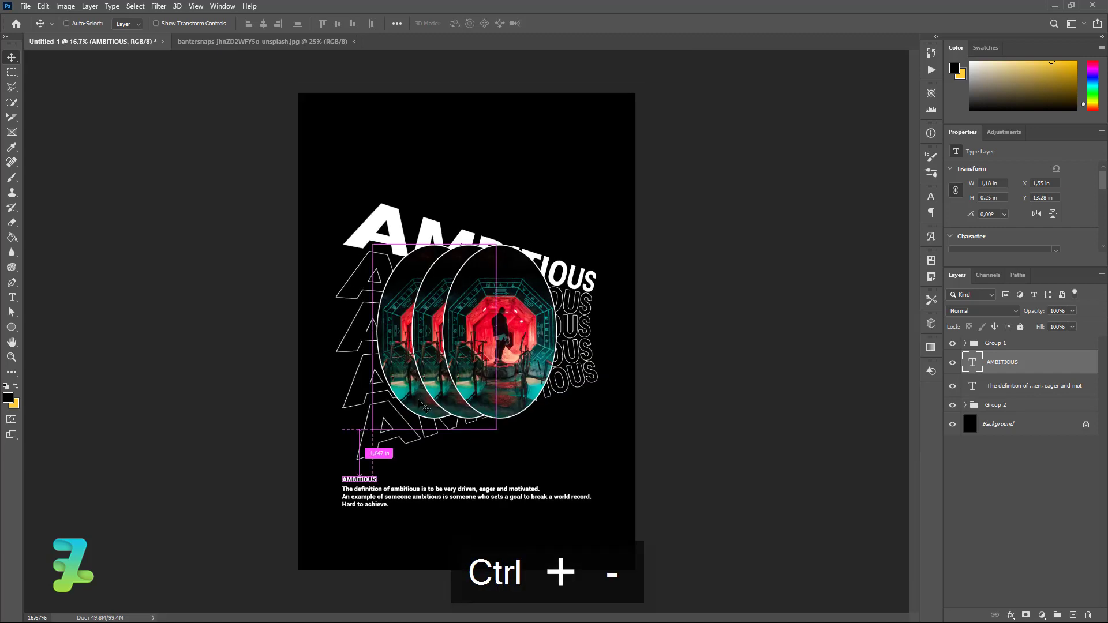
pyautogui.hotkey('ctrl', '=')
pyautogui.hotkey('ctrl', '-')
pyautogui.hotkey('ctrl', '-')
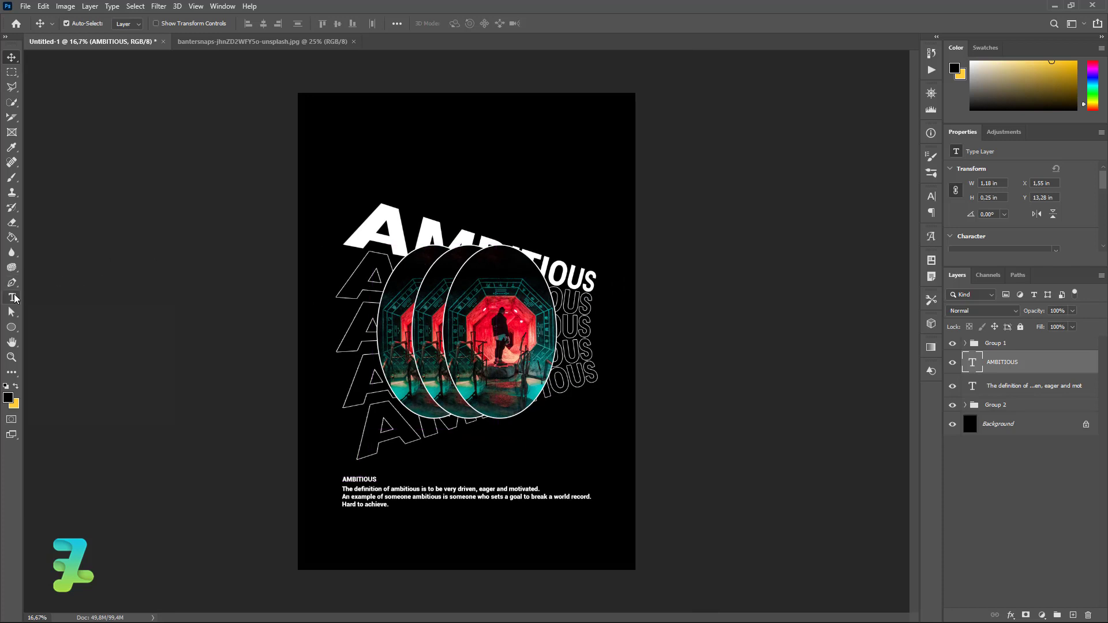
# Replace the Lorem Ipsum placeholder with the quoted " AMBITIOUS " title at 48 pt
pyautogui.click(12, 298)
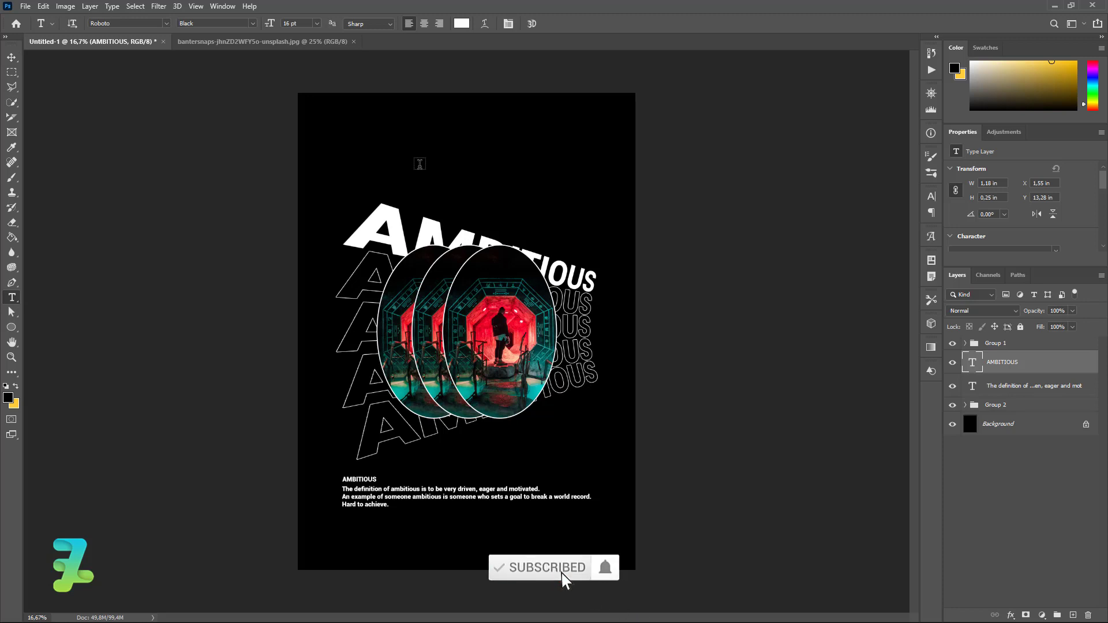
pyautogui.click(419, 164)
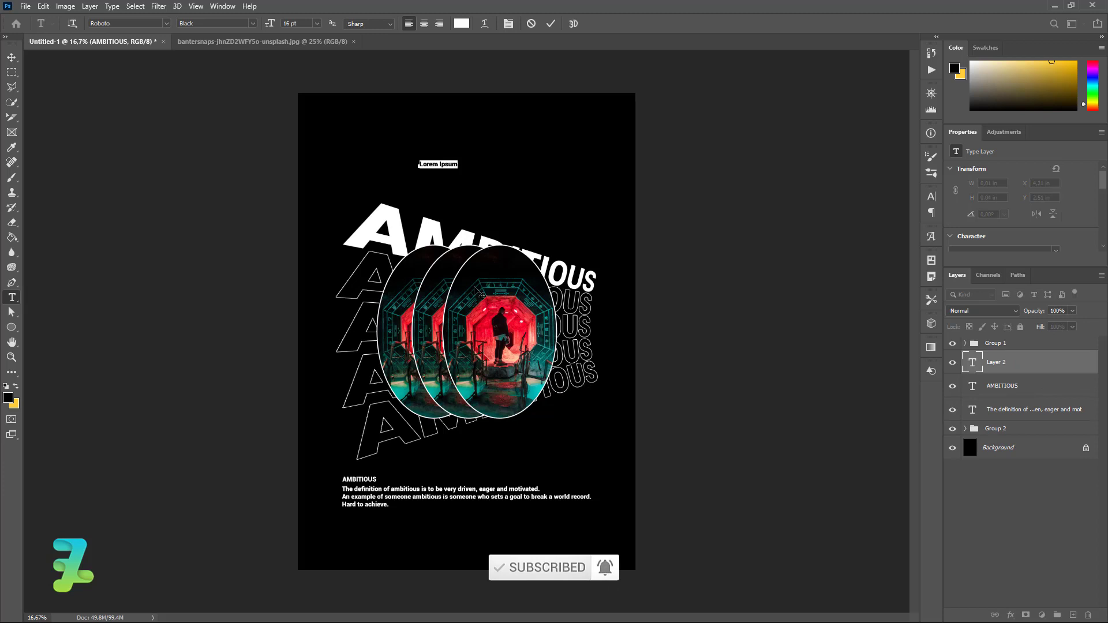
pyautogui.press('BackSpace')
pyautogui.write('" AMBITIOUS "')
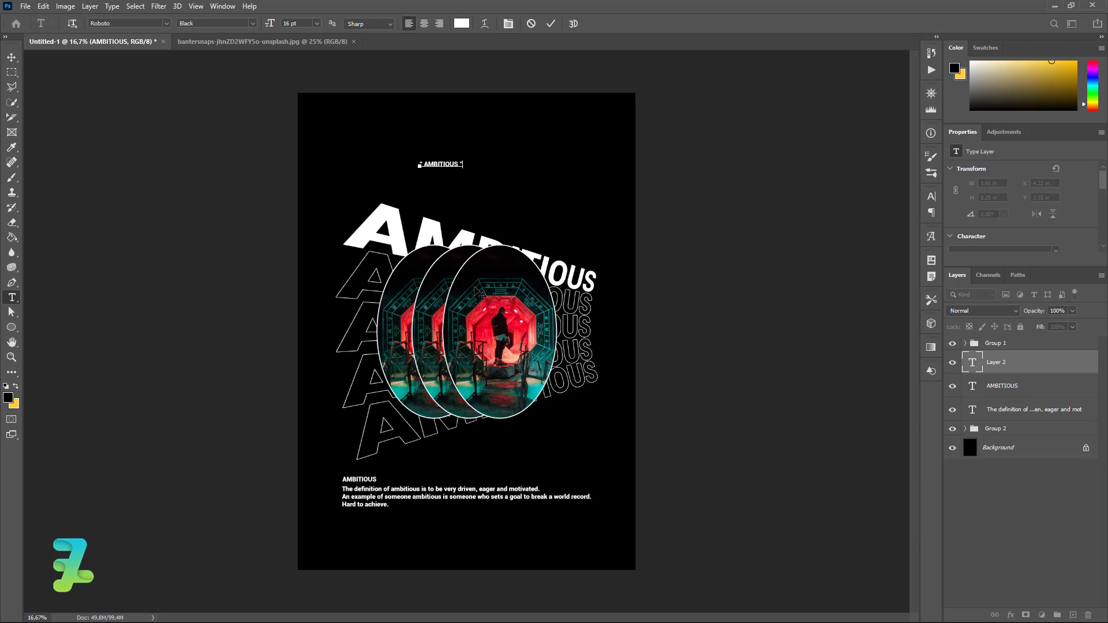
pyautogui.hotkey('ctrl', 'a')
pyautogui.click(316, 23)
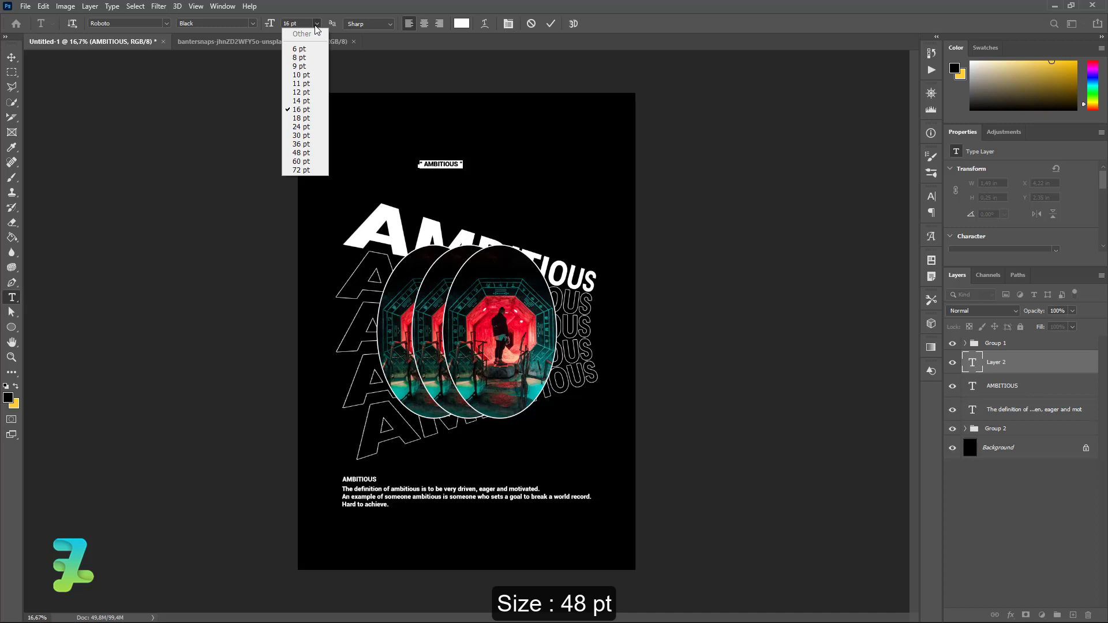
pyautogui.click(309, 152)
pyautogui.click(11, 57)
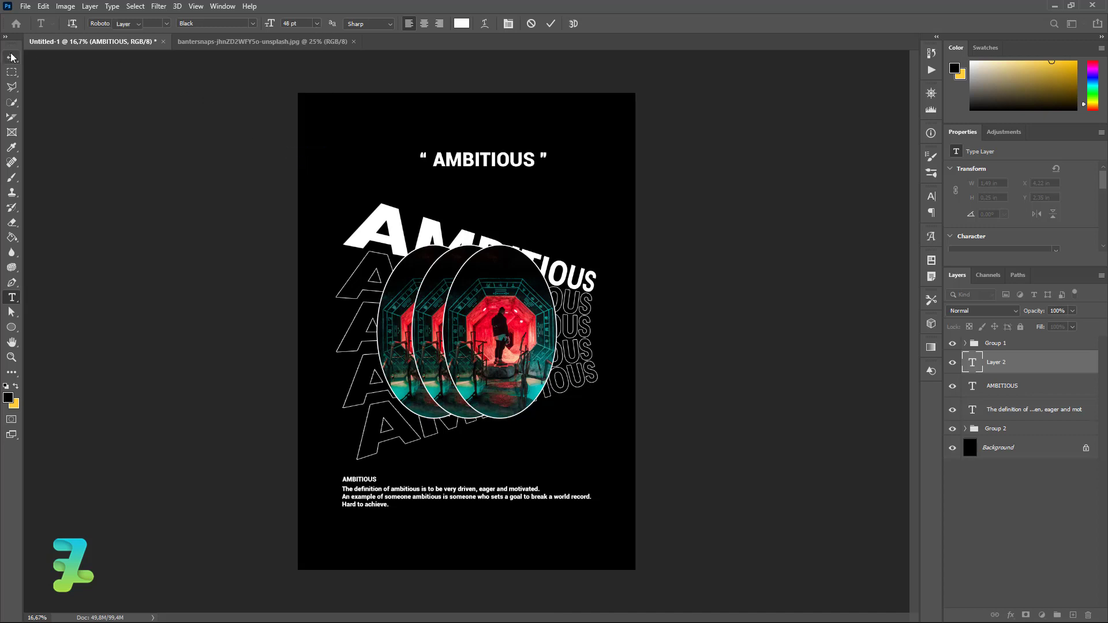
# Move the title near the poster top and centre it horizontally on the canvas
pyautogui.moveTo(488, 159); pyautogui.dragTo(475, 165)
pyautogui.hotkey('ctrl', 'a')
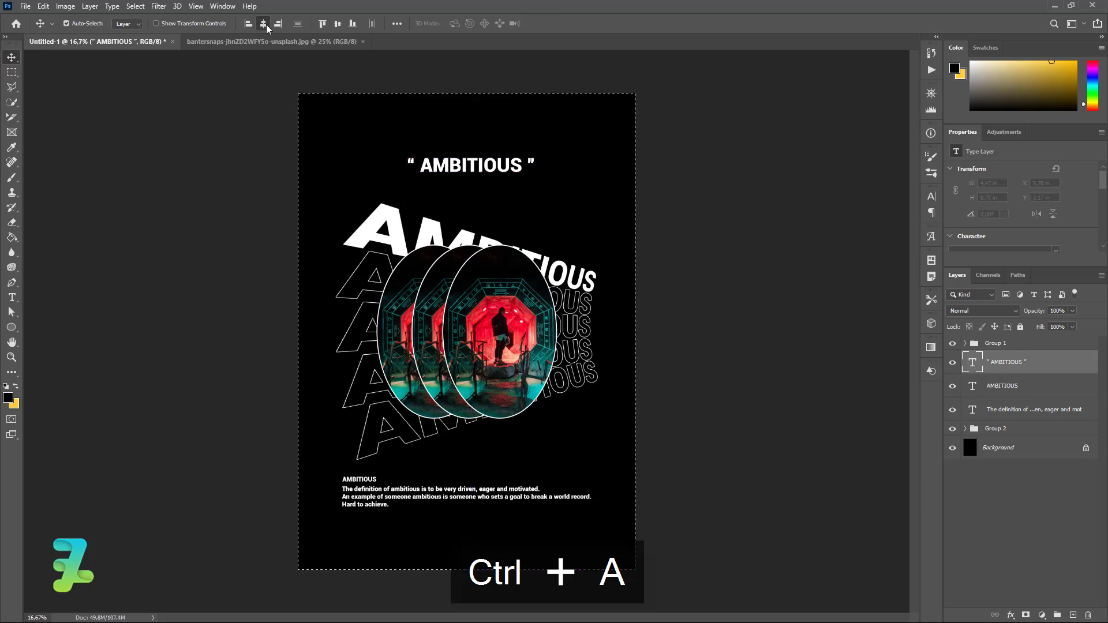
pyautogui.click(263, 23)
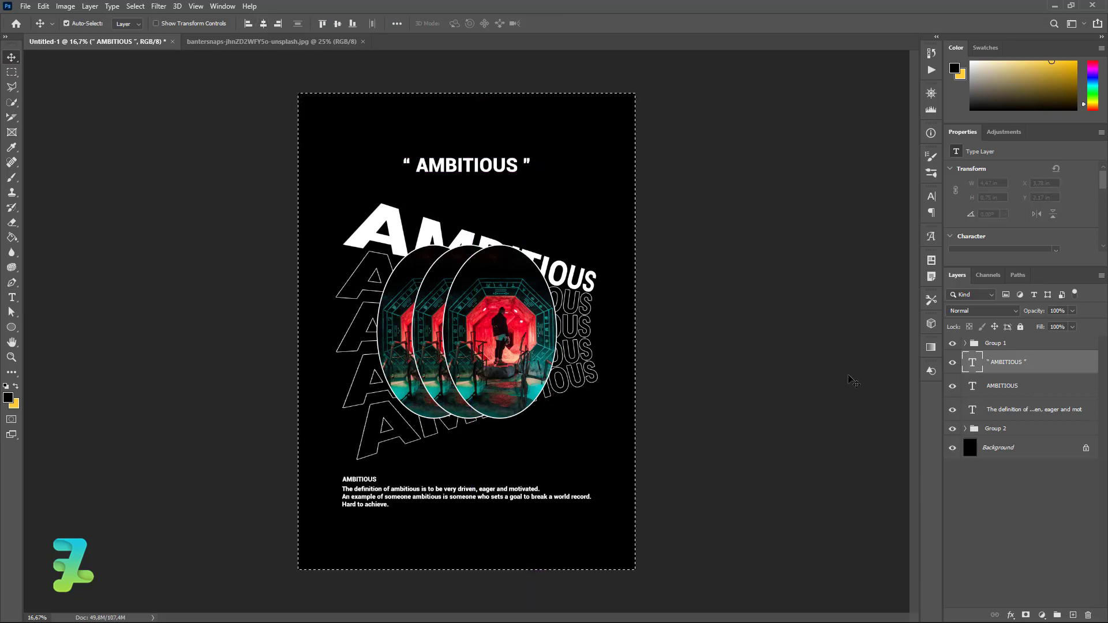
pyautogui.hotkey('ctrl', 'd')
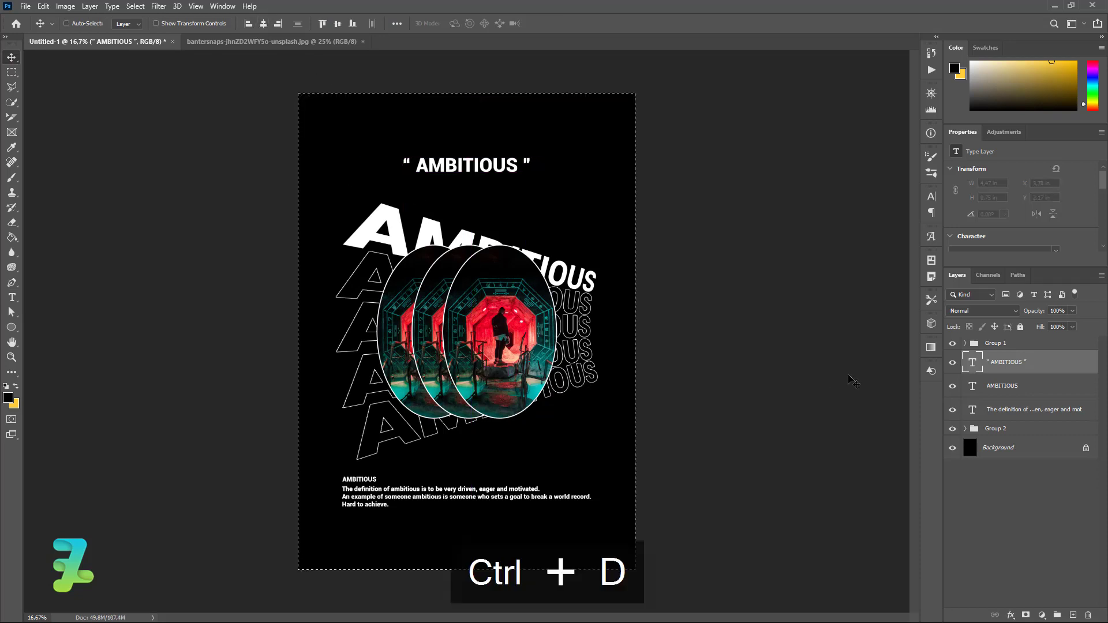
# On a new layer, set up NalikaSignature text at 24 pt in orange #ff993c
pyautogui.press('t')
pyautogui.press('x')
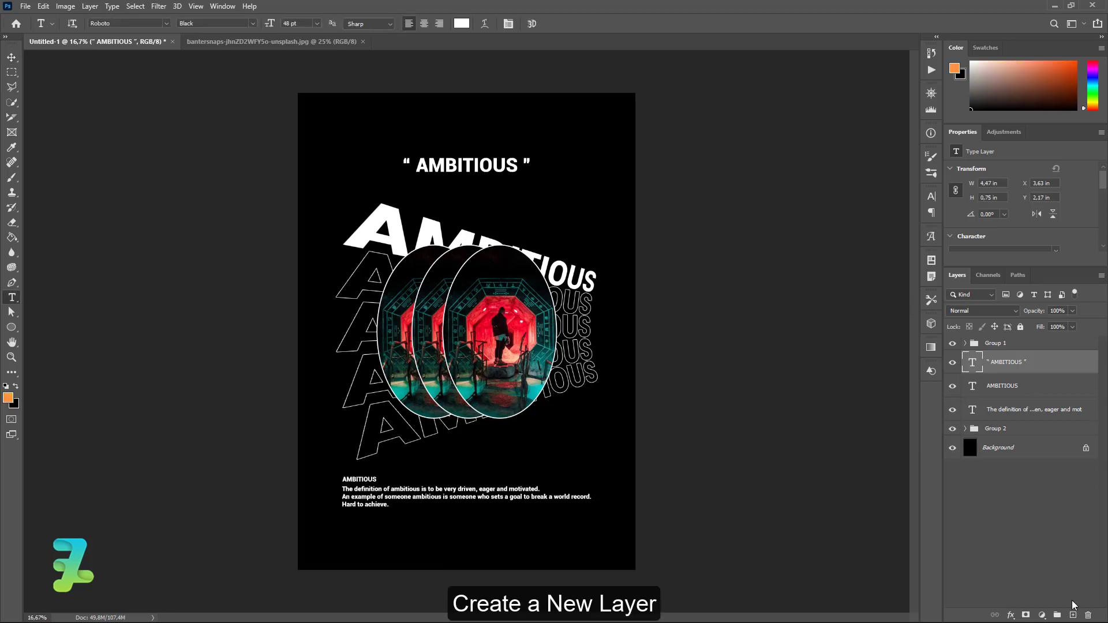
pyautogui.click(1070, 614)
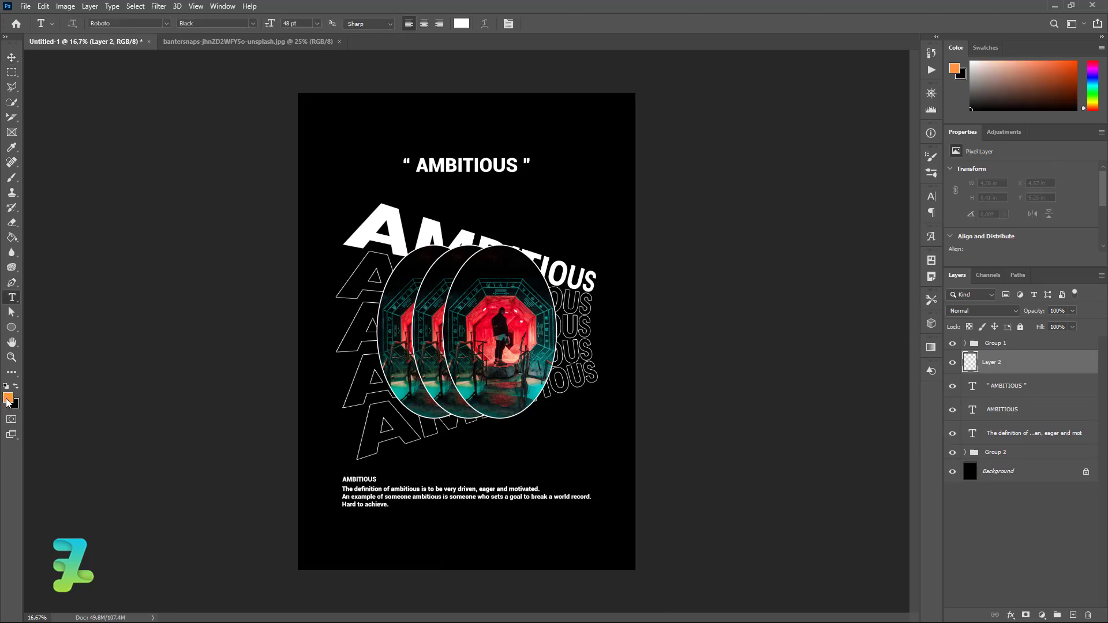
pyautogui.click(166, 24)
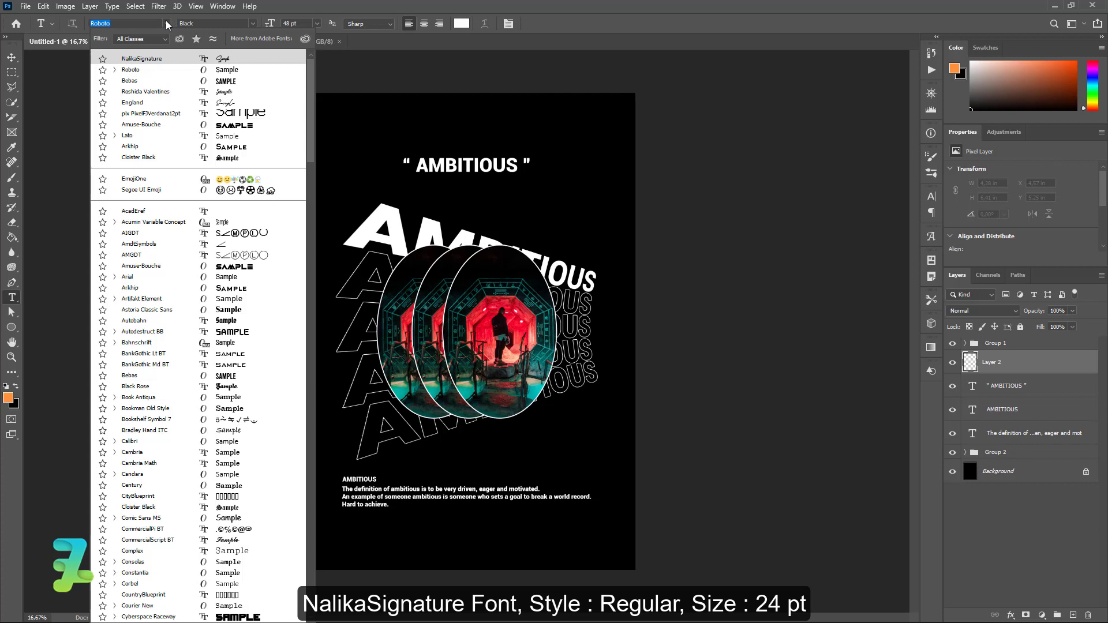
pyautogui.click(157, 59)
pyautogui.click(316, 24)
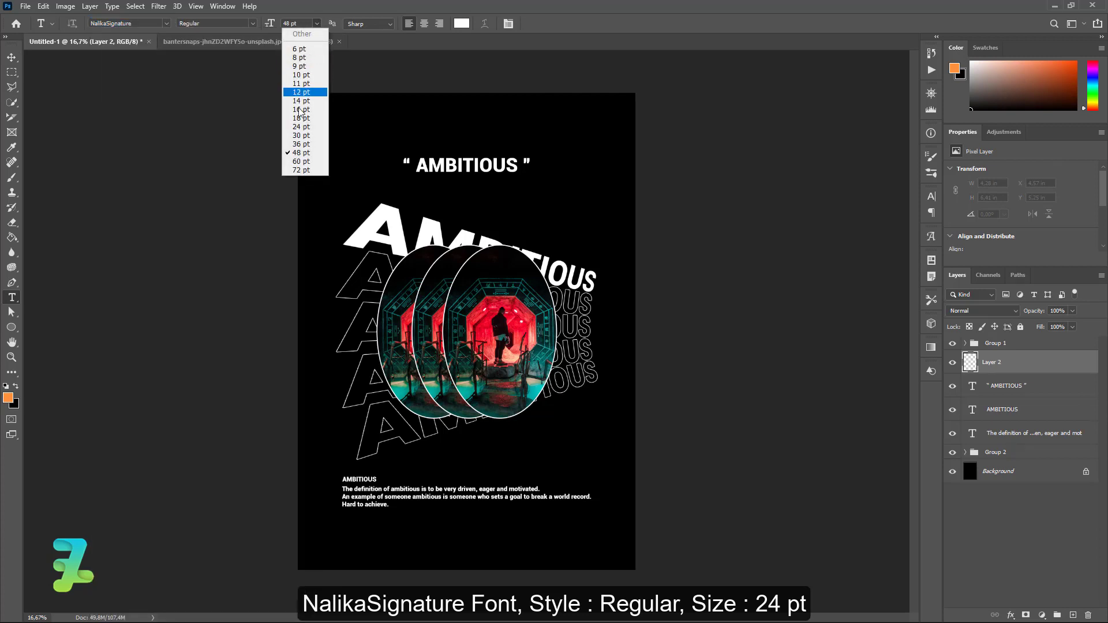
pyautogui.click(301, 126)
pyautogui.click(7, 400)
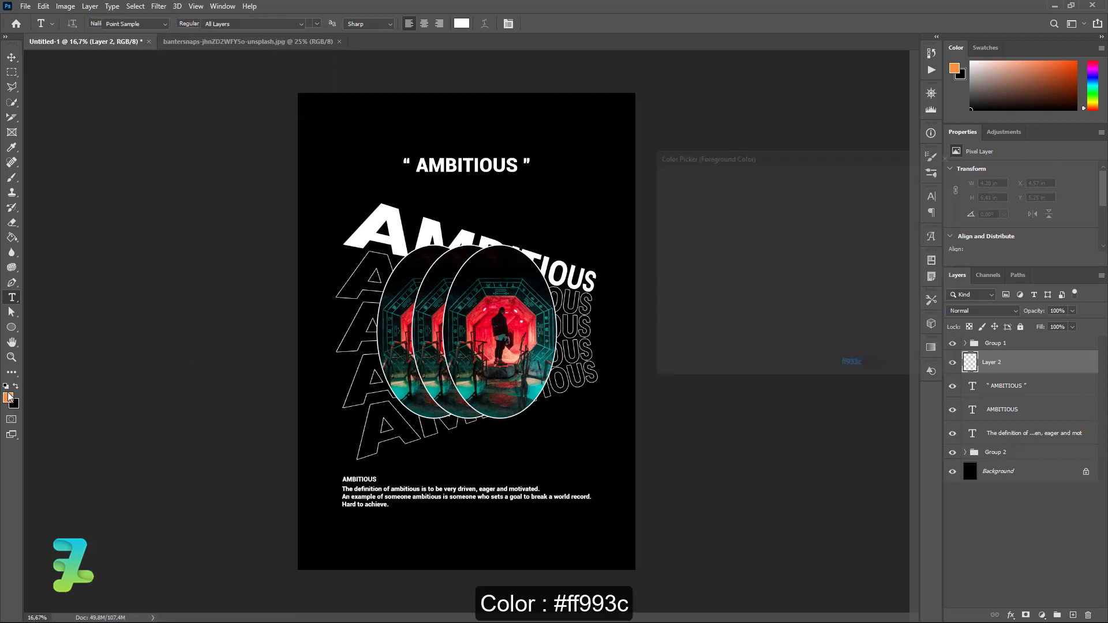
pyautogui.click(929, 181)
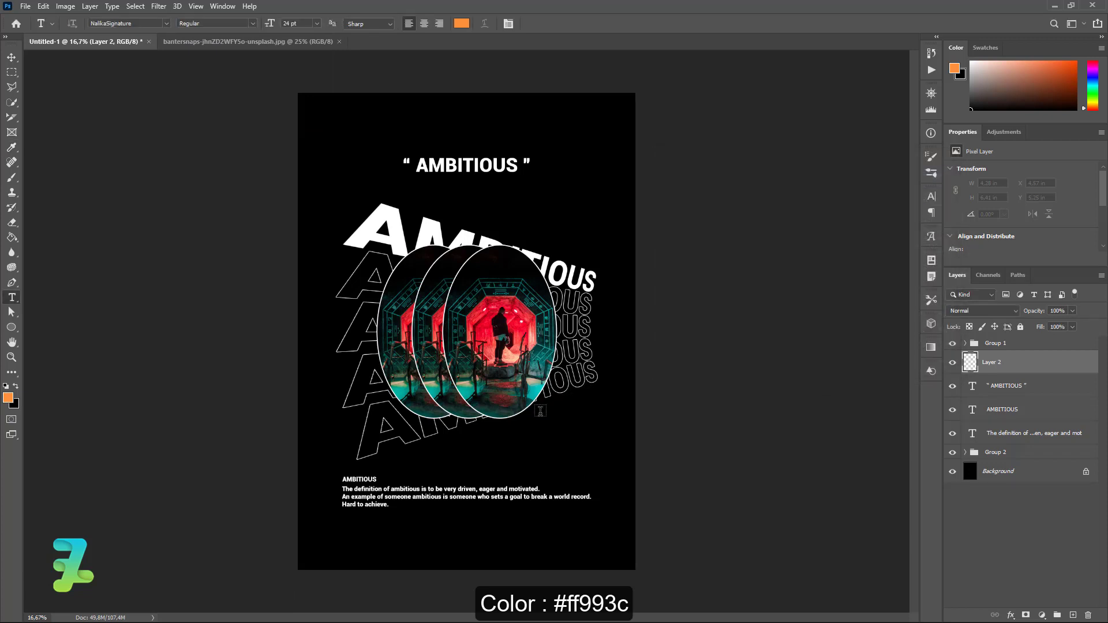
# Type 'Street Wear' below the outlined stack and enlarge it to 72 pt
pyautogui.click(471, 454)
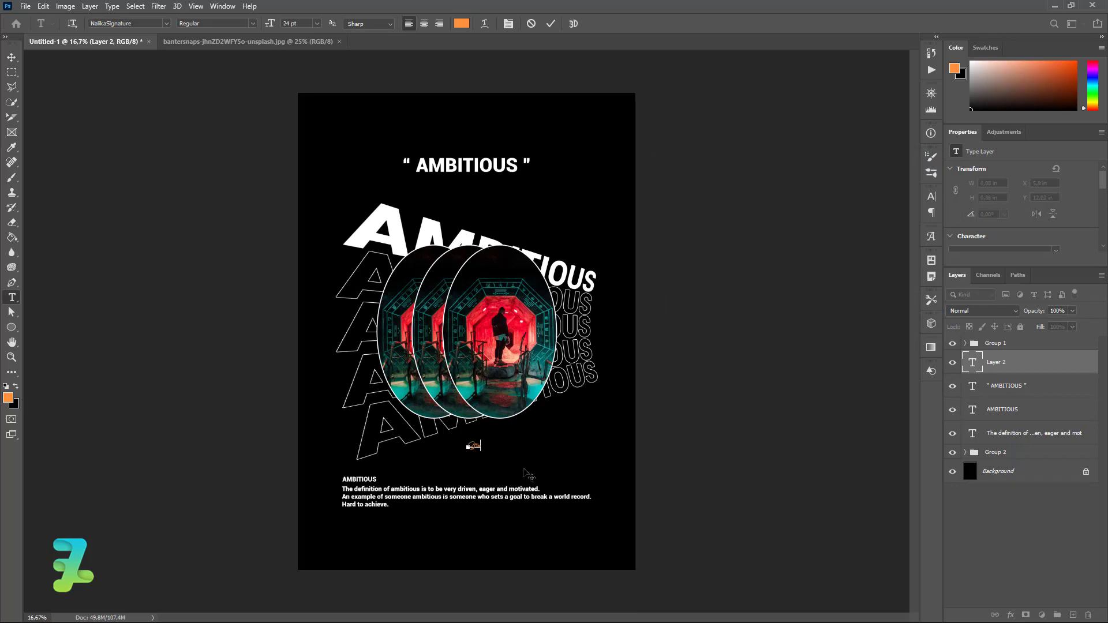
pyautogui.write('t We')
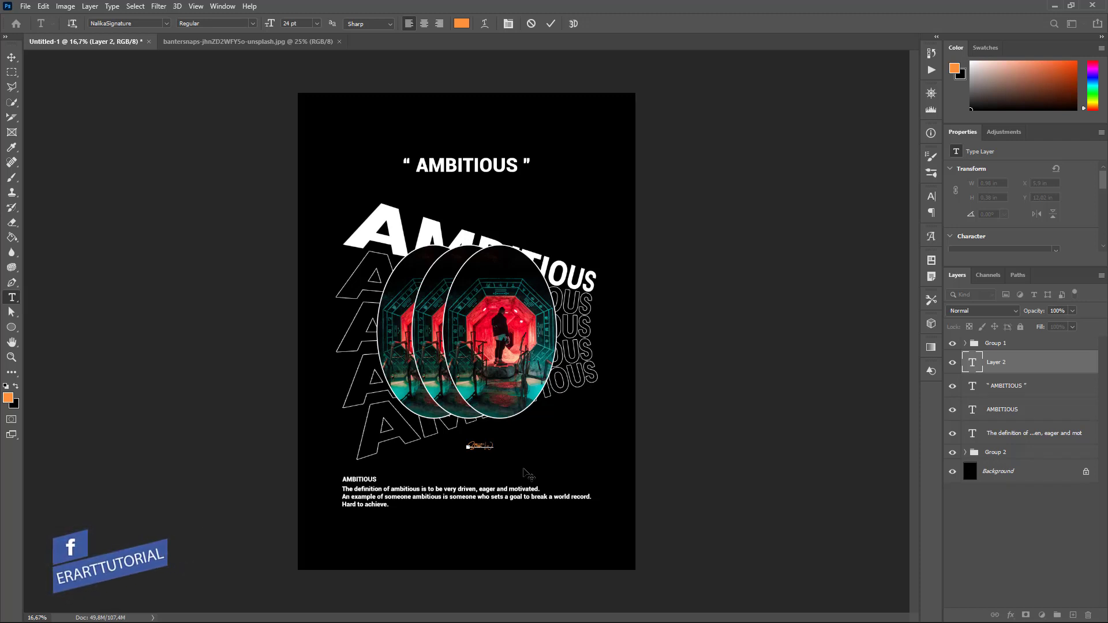
pyautogui.write('ar')
pyautogui.hotkey('ctrl', 'a')
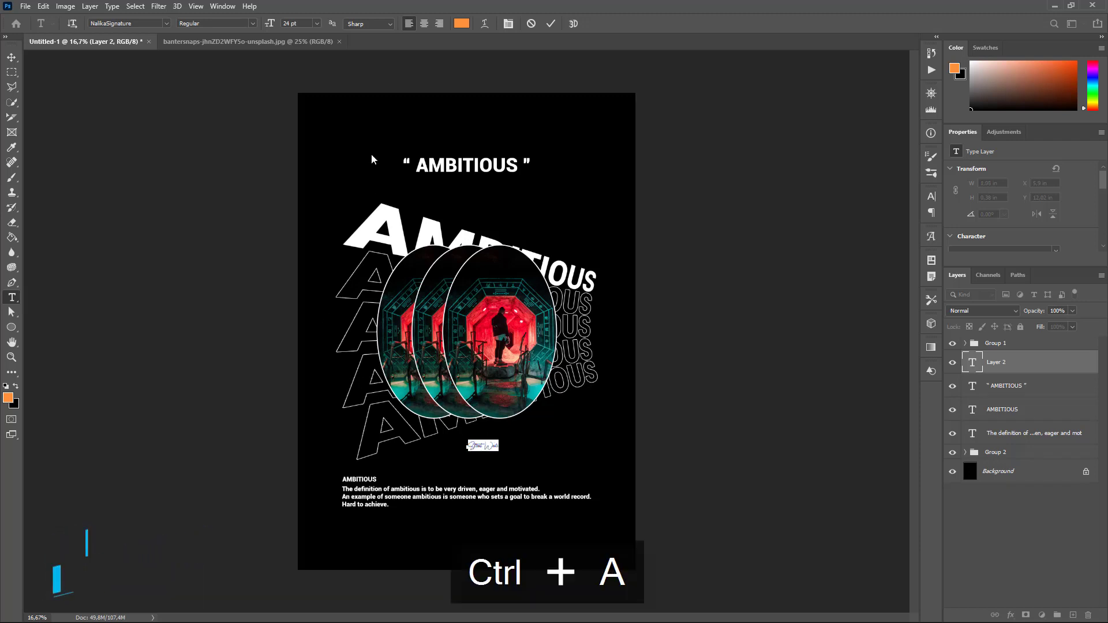
pyautogui.click(316, 23)
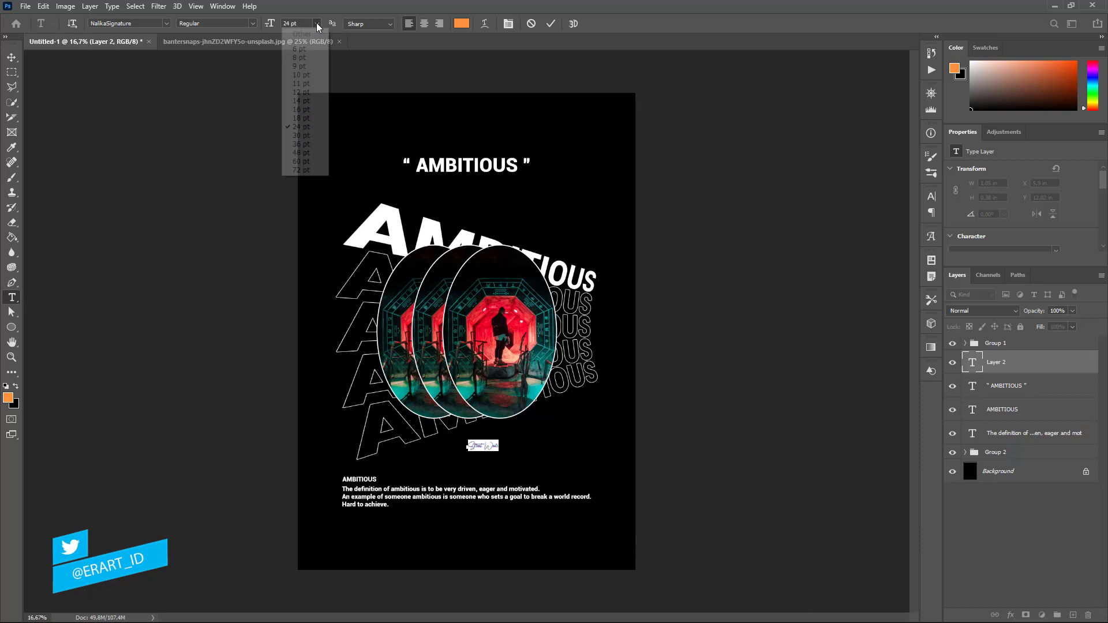
pyautogui.click(306, 170)
# Commit the Street Wear text and drag it below the lower right of the outlined stack
pyautogui.hotkey('ctrl', 'Return')
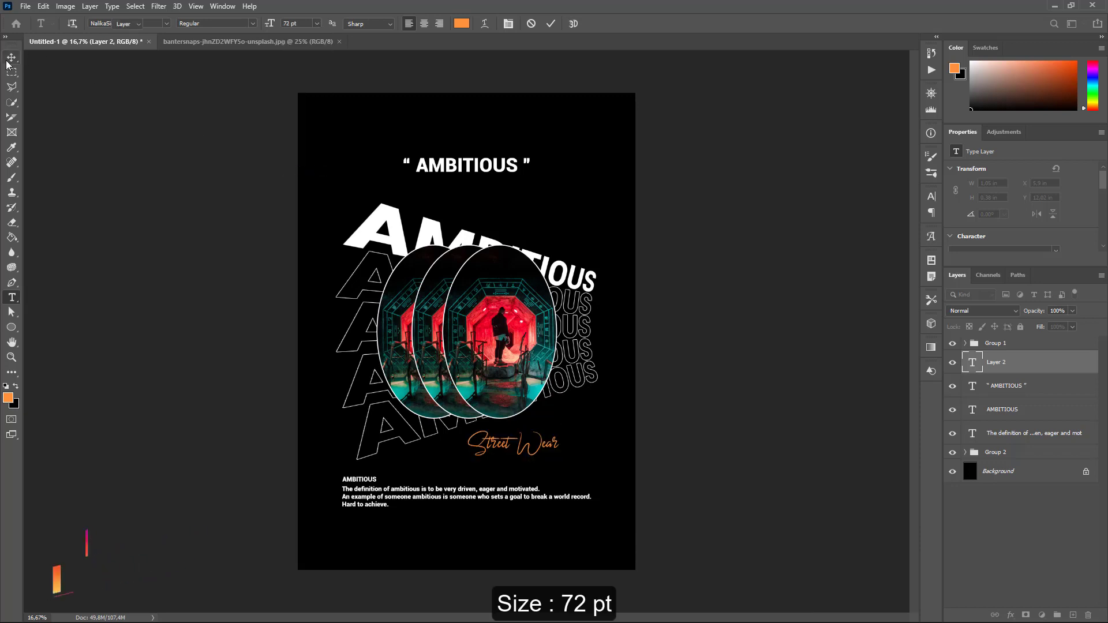
pyautogui.press('v')
pyautogui.moveTo(542, 463); pyautogui.dragTo(424, 429)
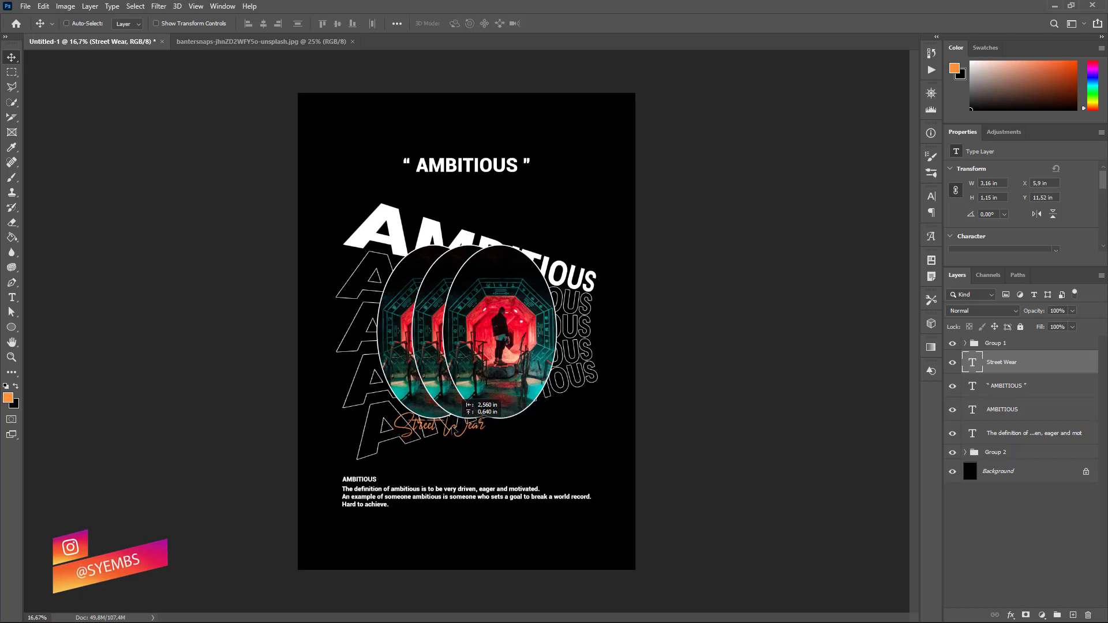
pyautogui.moveTo(454, 398); pyautogui.dragTo(591, 257)
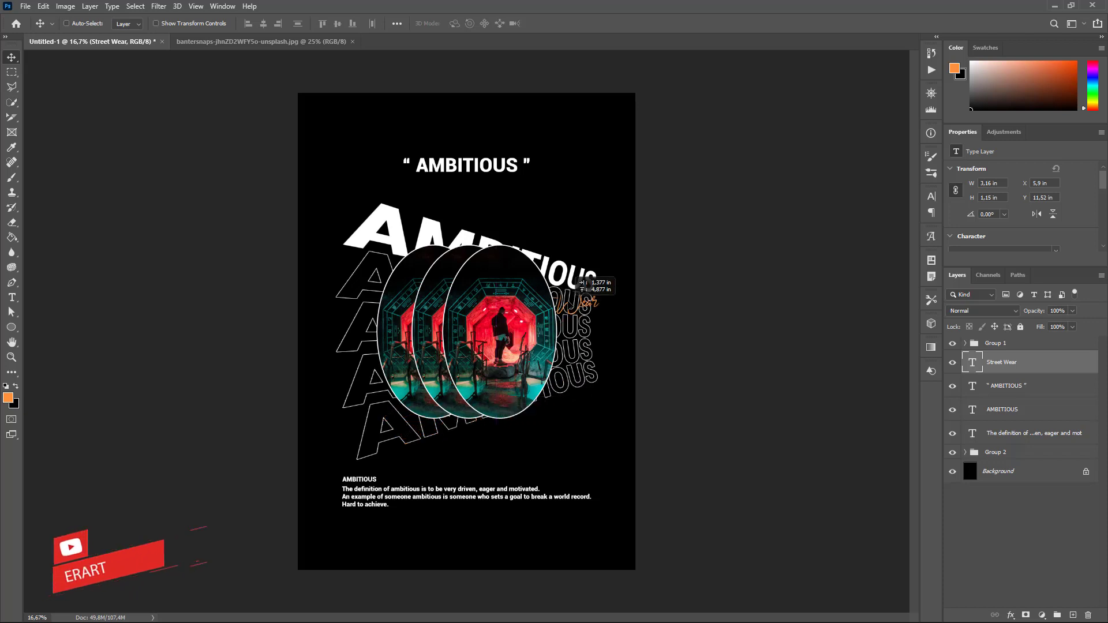
pyautogui.moveTo(577, 294); pyautogui.dragTo(575, 407)
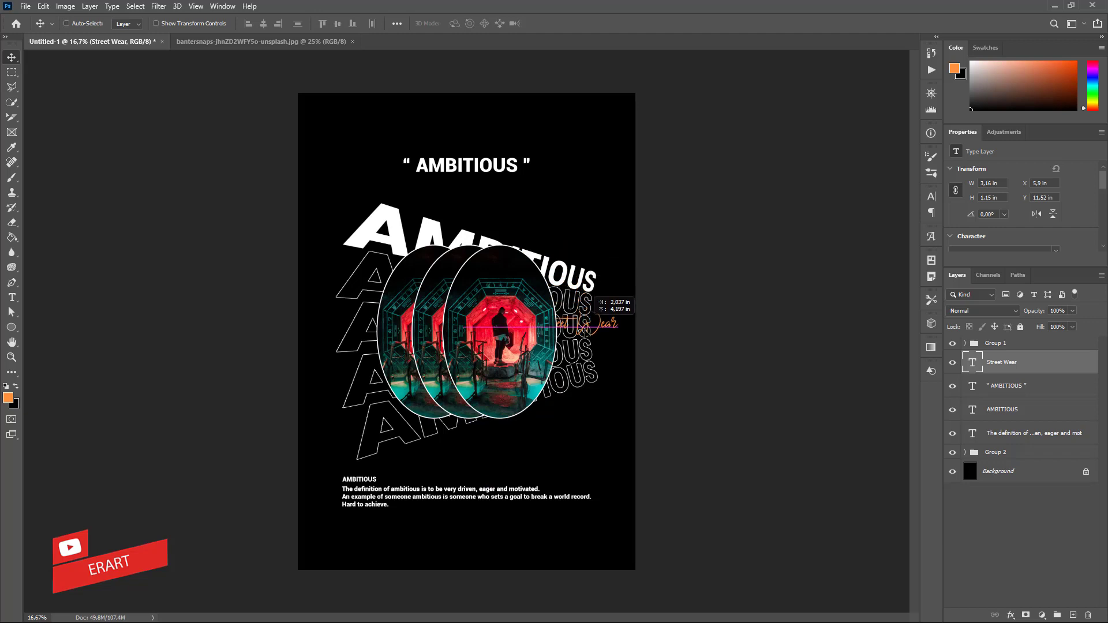
pyautogui.moveTo(577, 407); pyautogui.dragTo(632, 382)
# Rotate Street Wear about −22.8°, scale it to roughly 57%, and nudge it into place
pyautogui.hotkey('ctrl', 't')
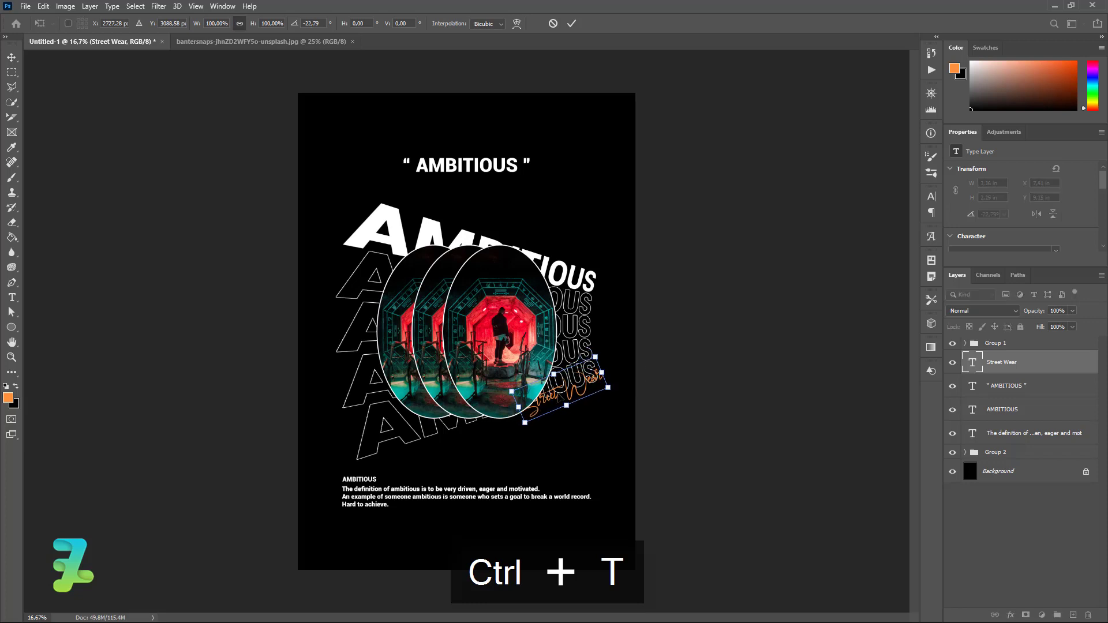
pyautogui.moveTo(560, 397); pyautogui.dragTo(563, 414)
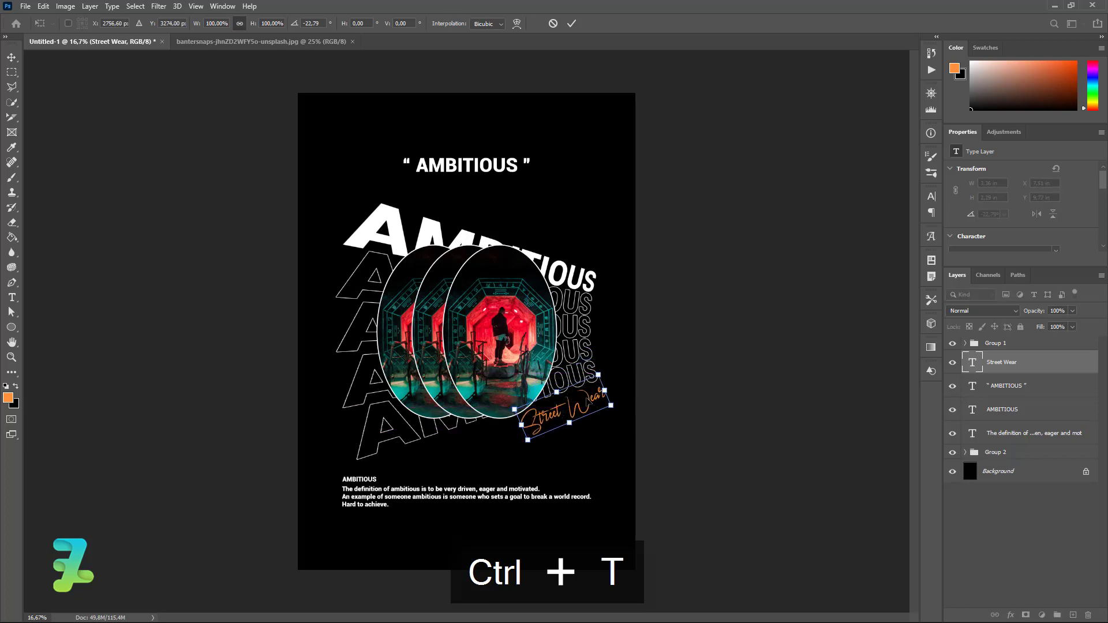
pyautogui.moveTo(605, 382); pyautogui.dragTo(596, 384)
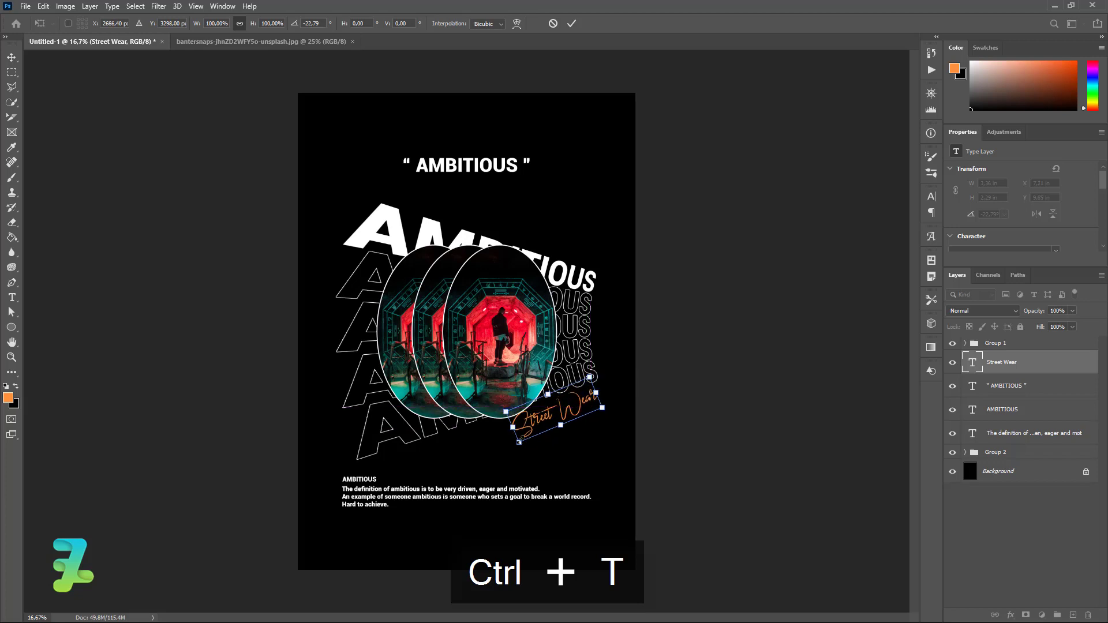
pyautogui.moveTo(520, 439); pyautogui.dragTo(540, 423)
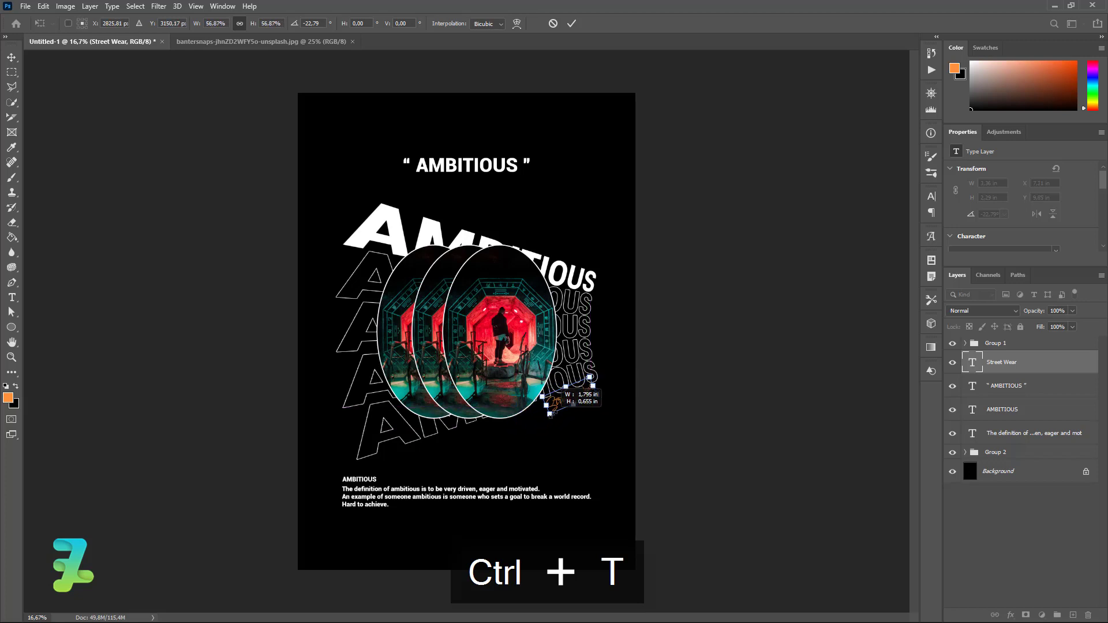
pyautogui.click(11, 57)
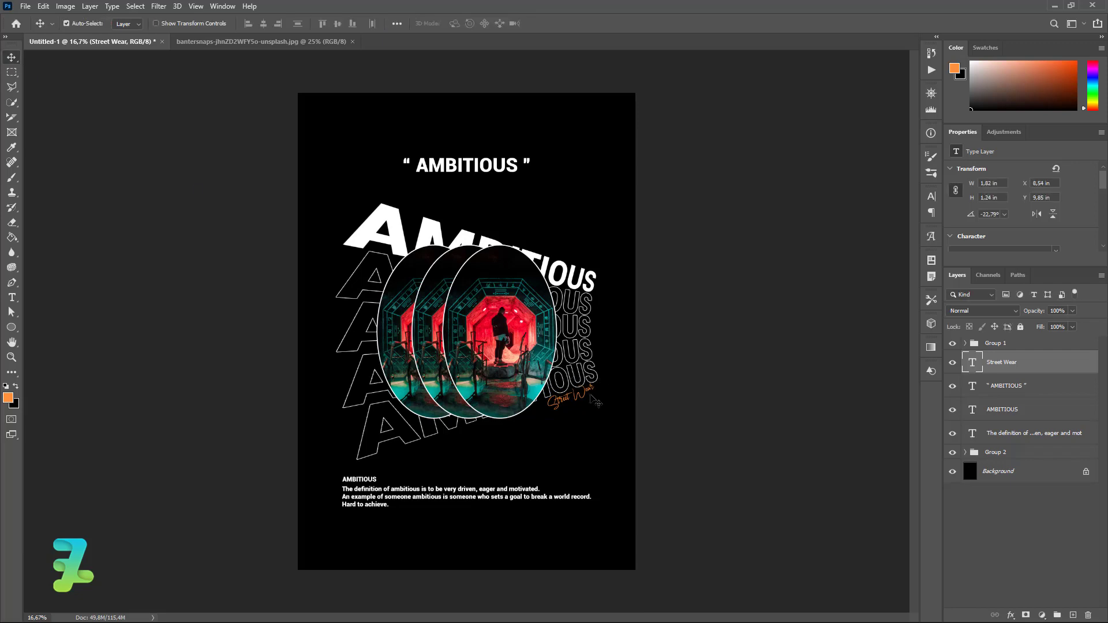
pyautogui.moveTo(584, 392); pyautogui.dragTo(581, 388)
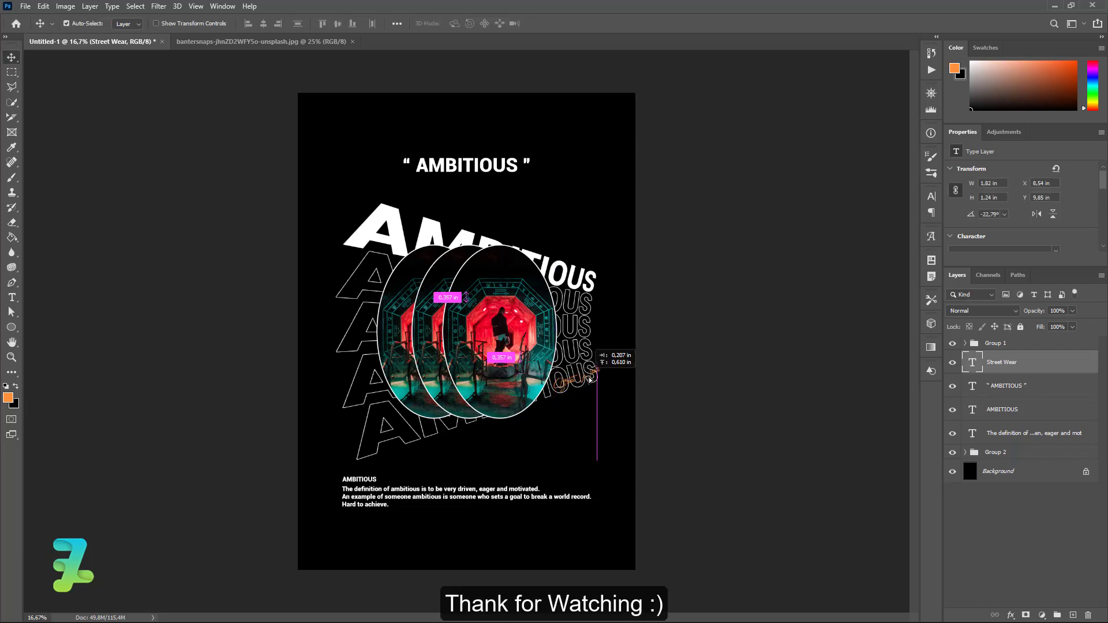